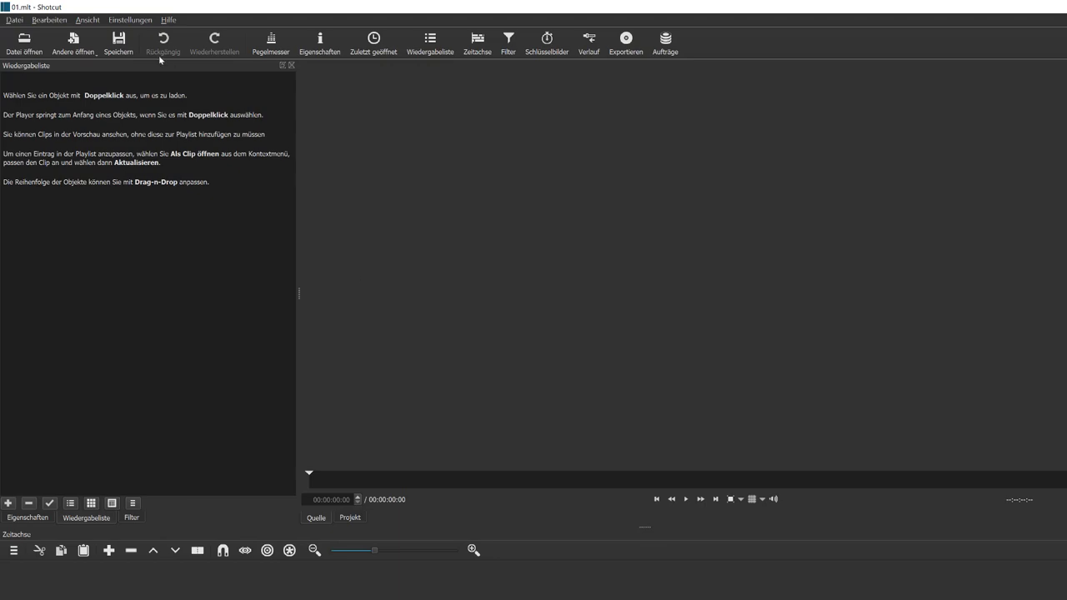
Step: Switch the interface theme to Fusion Light
left_click(130, 19)
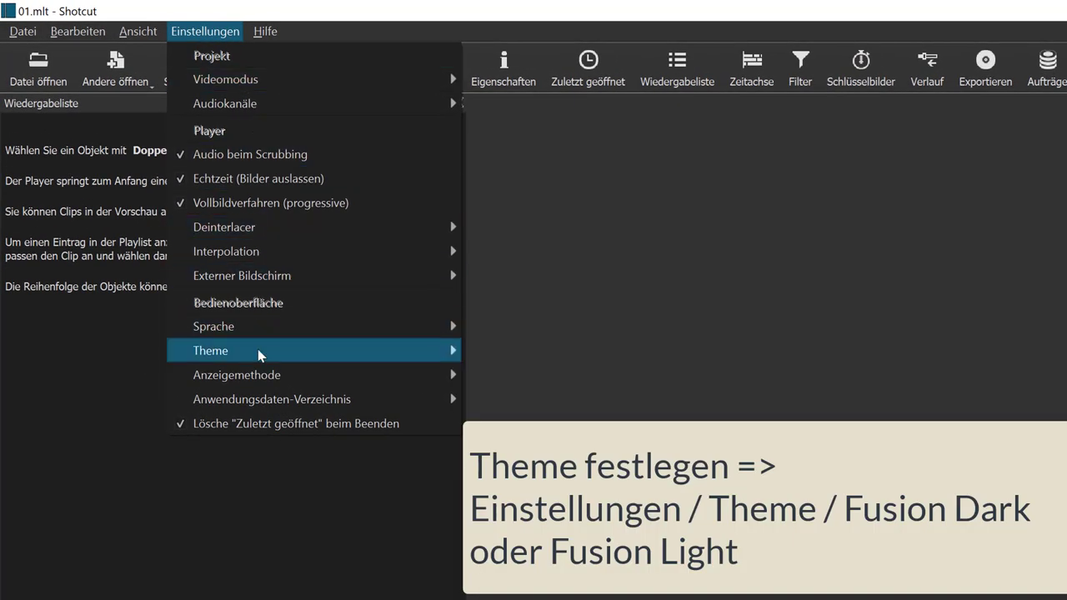
mouse_move(343, 348)
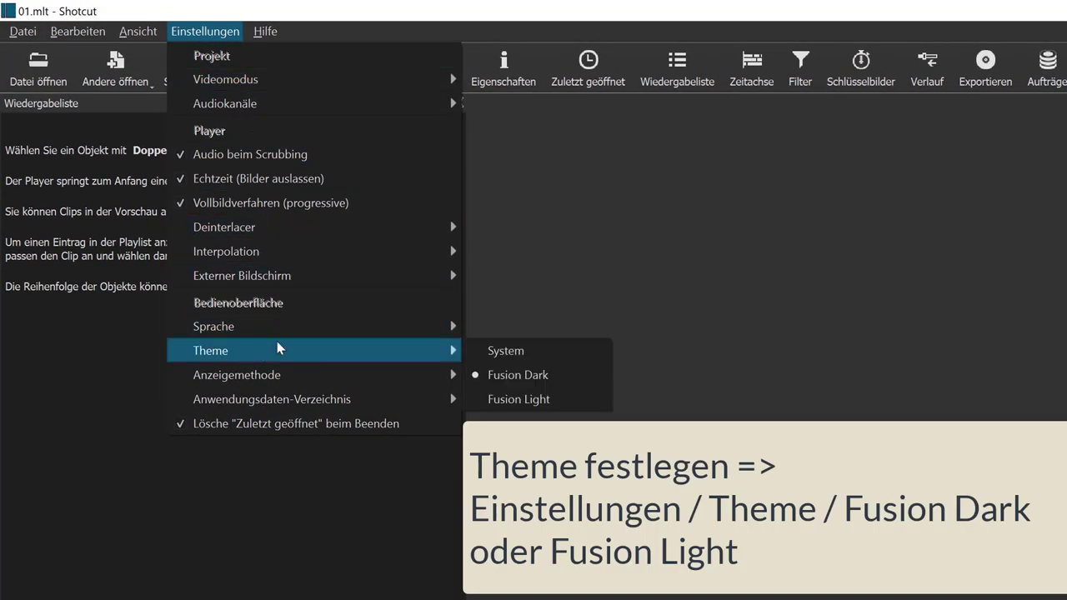
left_click(538, 401)
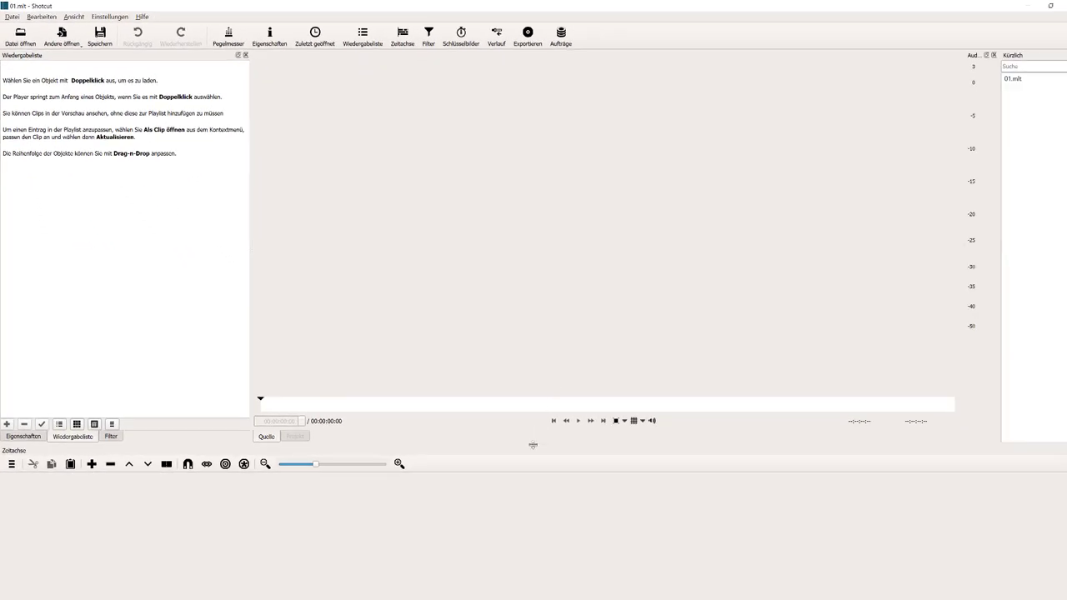
Step: Set the interface theme back to Fusion Dark
left_click(74, 16)
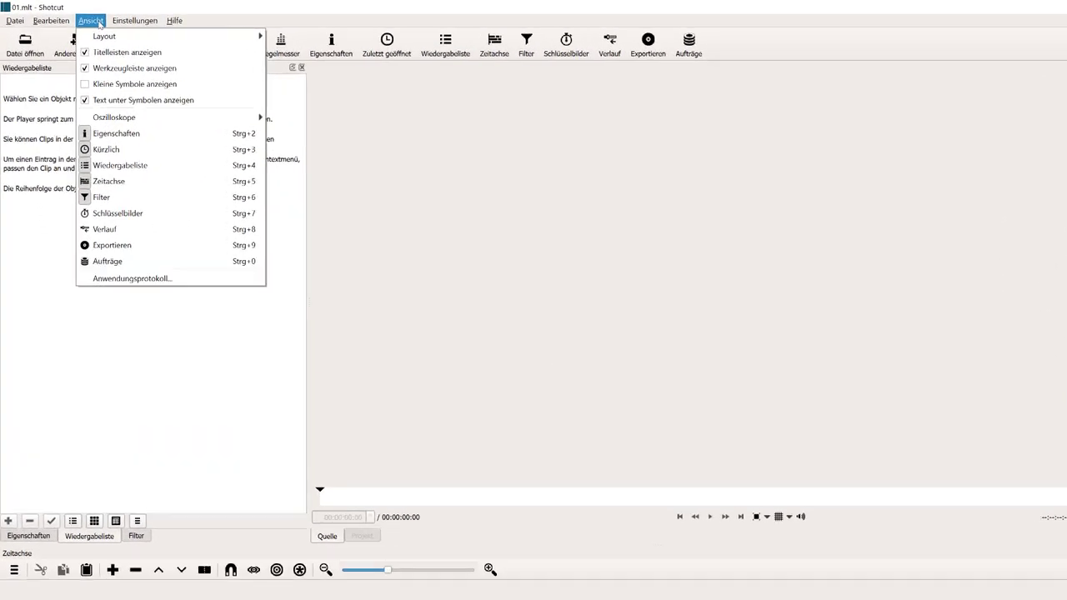
mouse_move(101, 18)
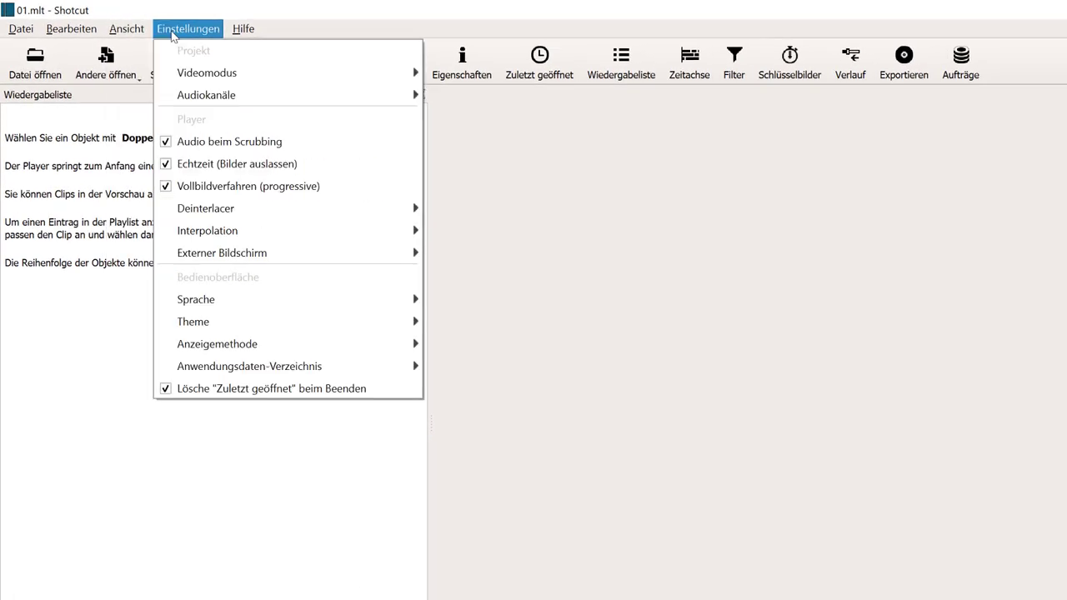
mouse_move(194, 69)
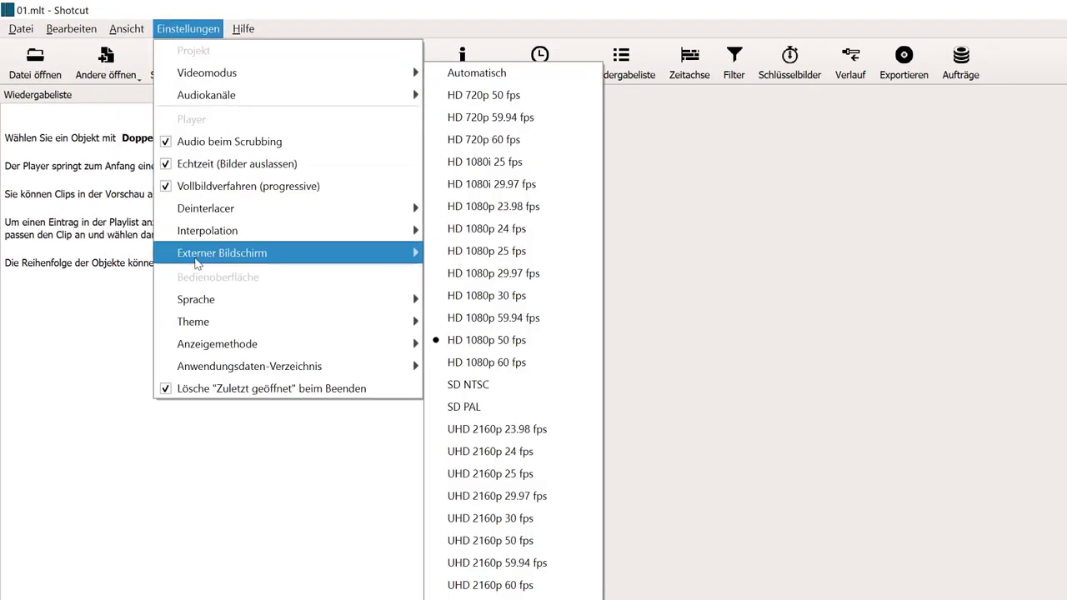
mouse_move(333, 324)
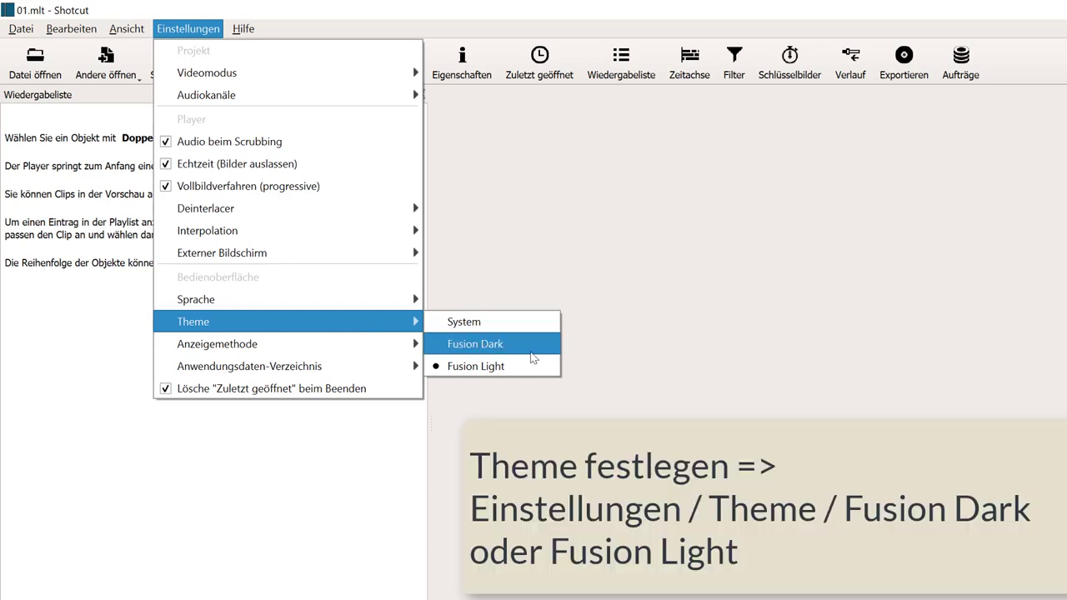
left_click(531, 350)
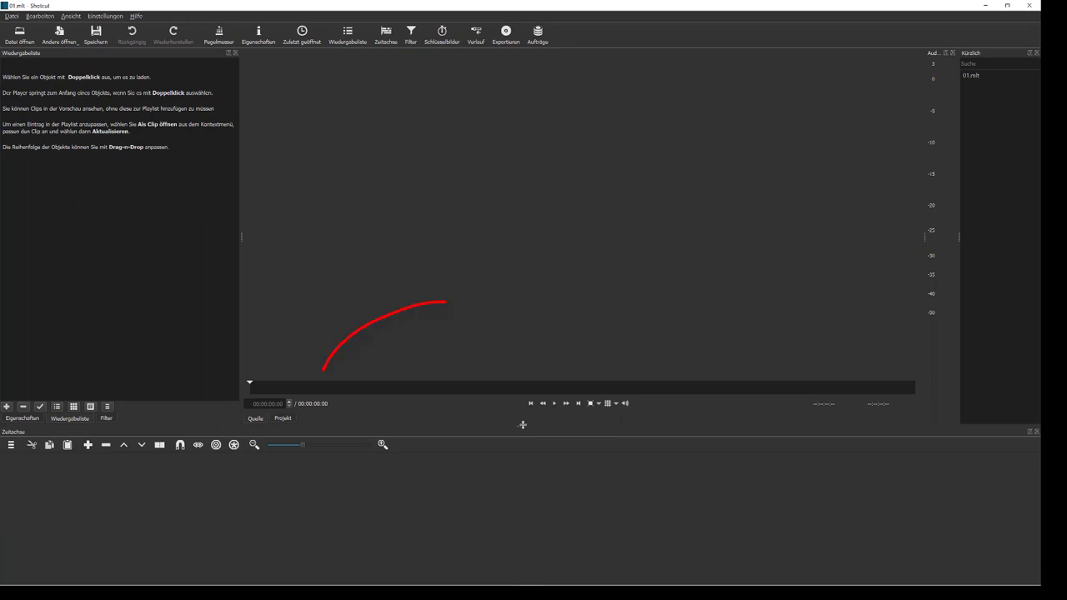
Step: Enlarge the timeline area and load all five media files from the Lernvideo folder into the playlist, leaving playback paused
left_click_drag(522, 425, 521, 356)
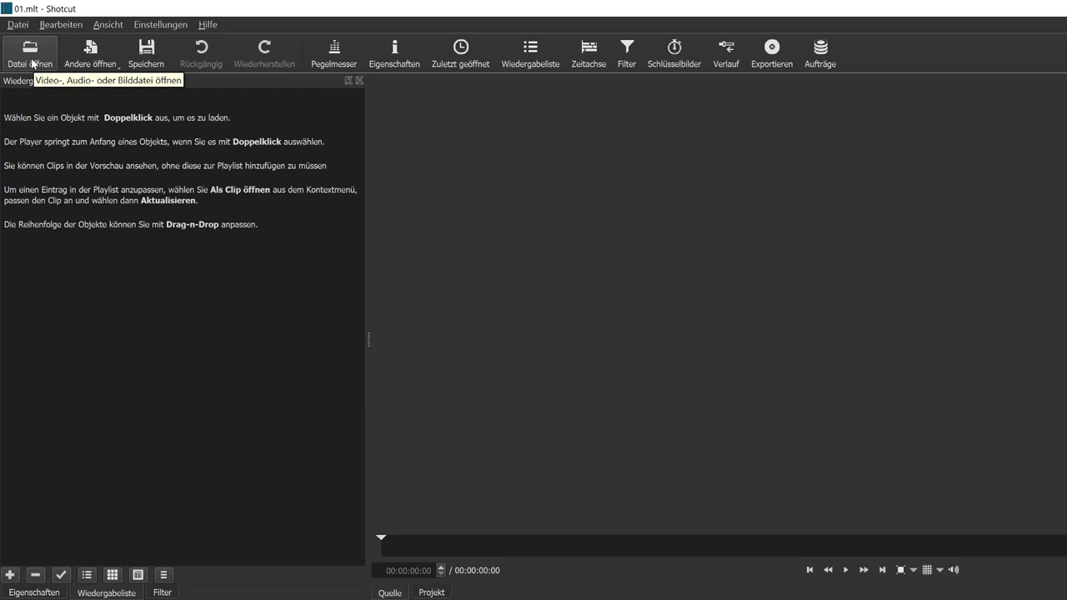
left_click(32, 63)
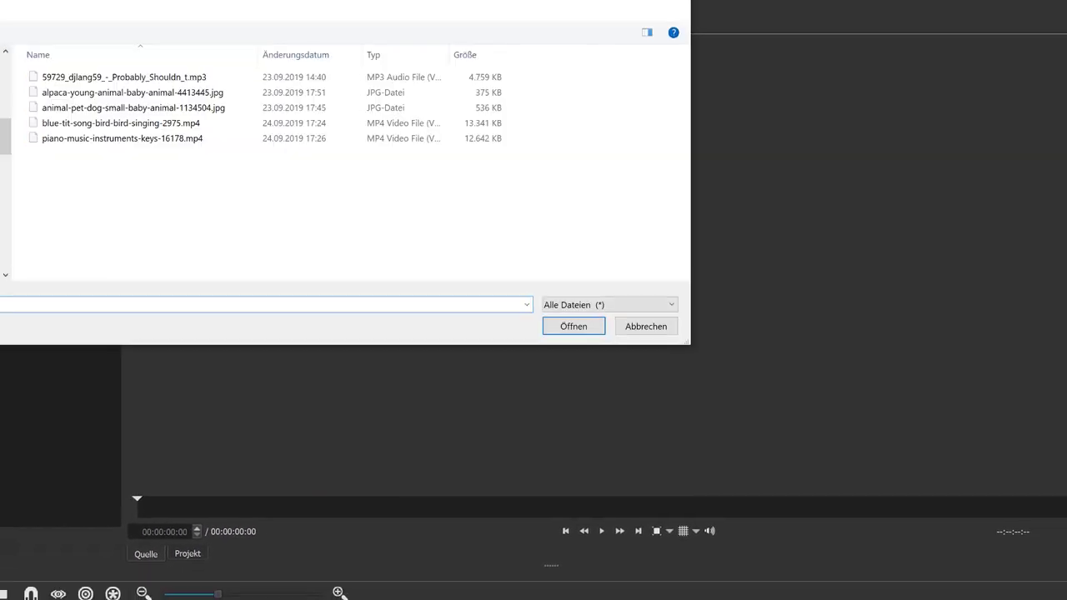
left_click(100, 77)
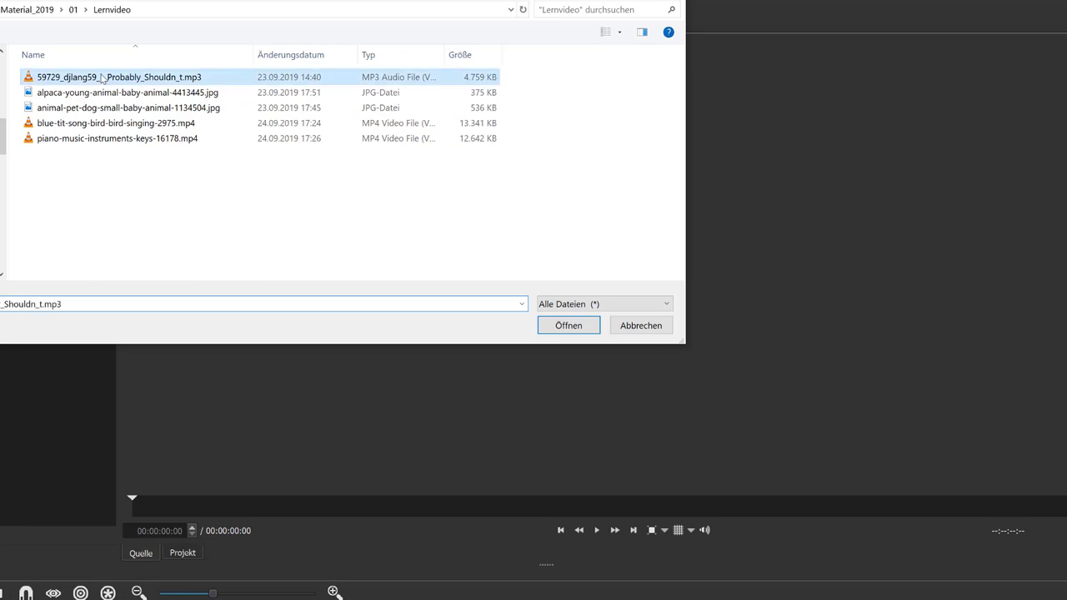
left_click(176, 143, "shift")
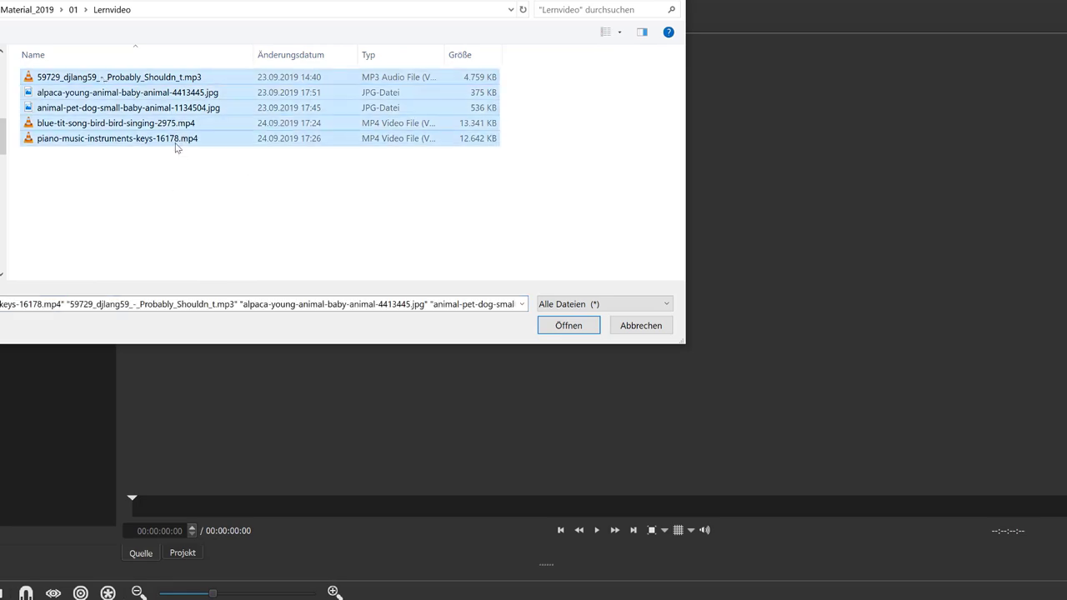
left_click(569, 325)
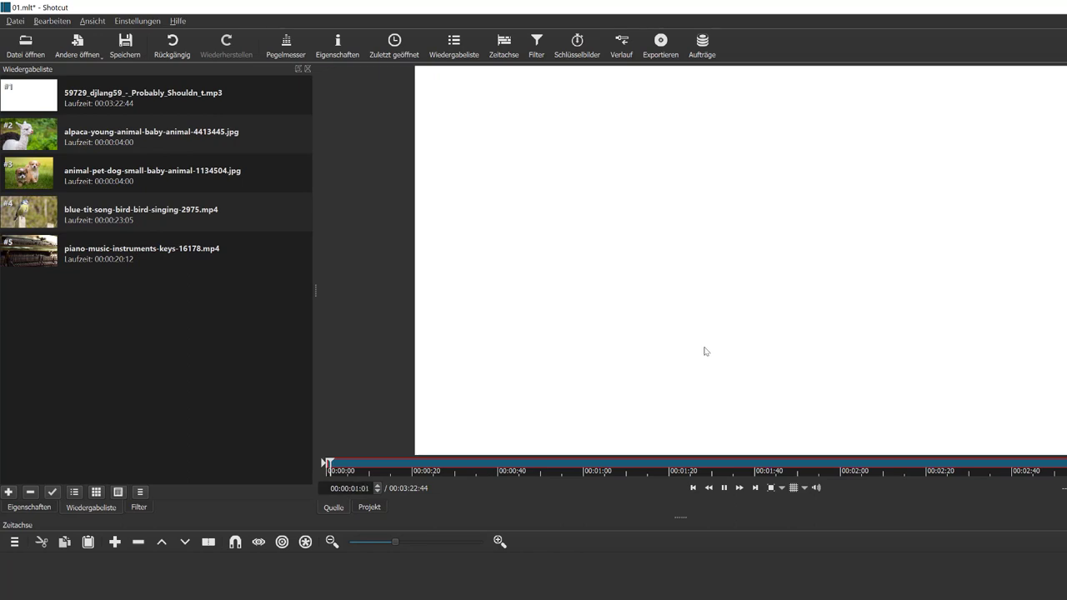
left_click(724, 488)
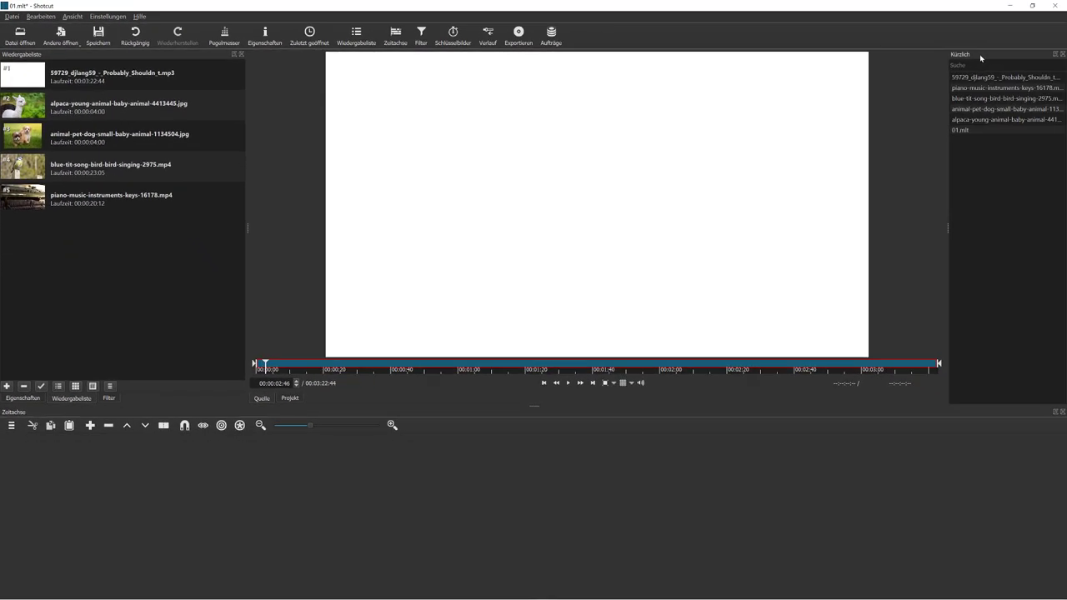
Step: Close the recent-files panel and the playlist panel
left_click(1063, 54)
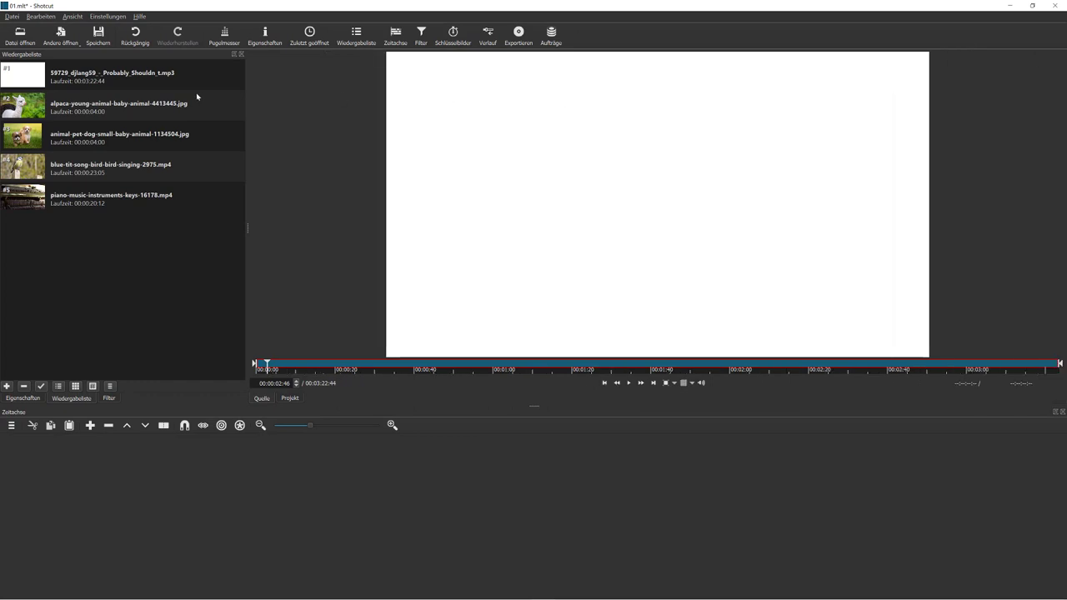
left_click(241, 54)
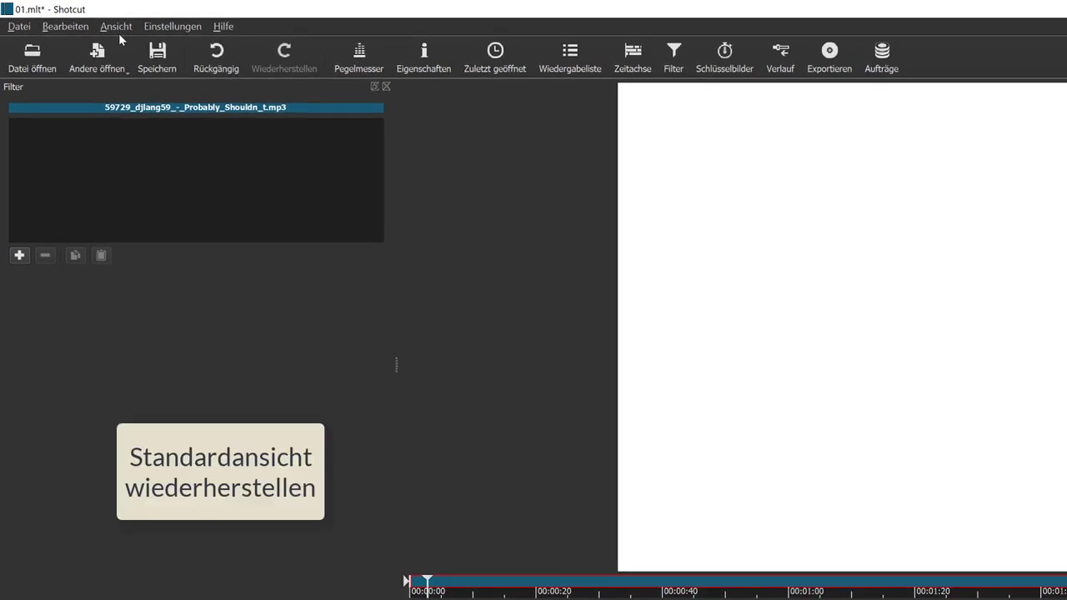
Step: Restore the default layout with the window maximized and the playlist shown
left_click(117, 27)
mouse_move(333, 43)
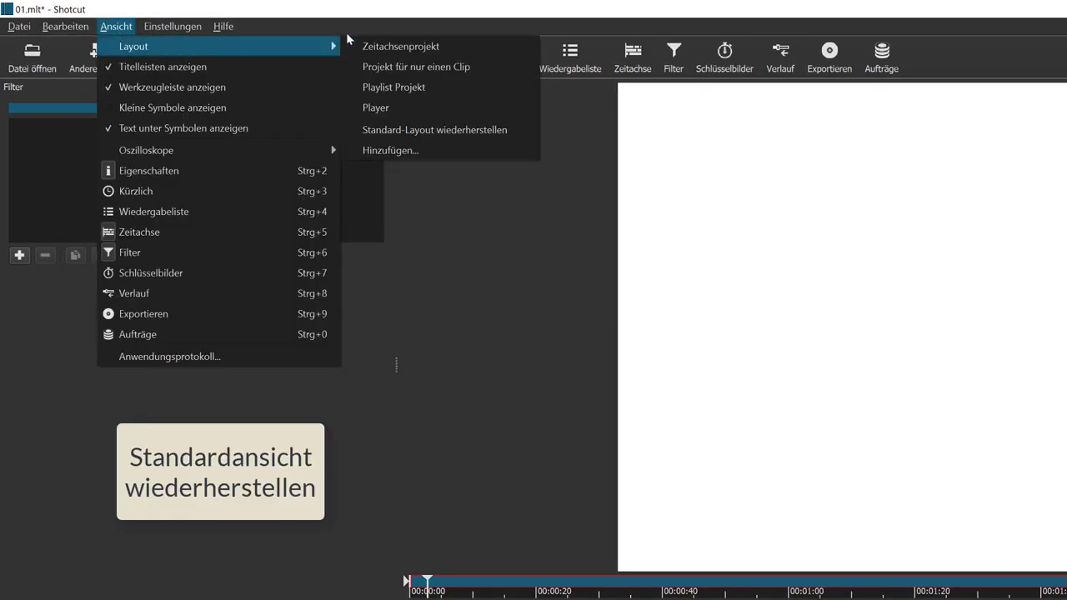
left_click(423, 130)
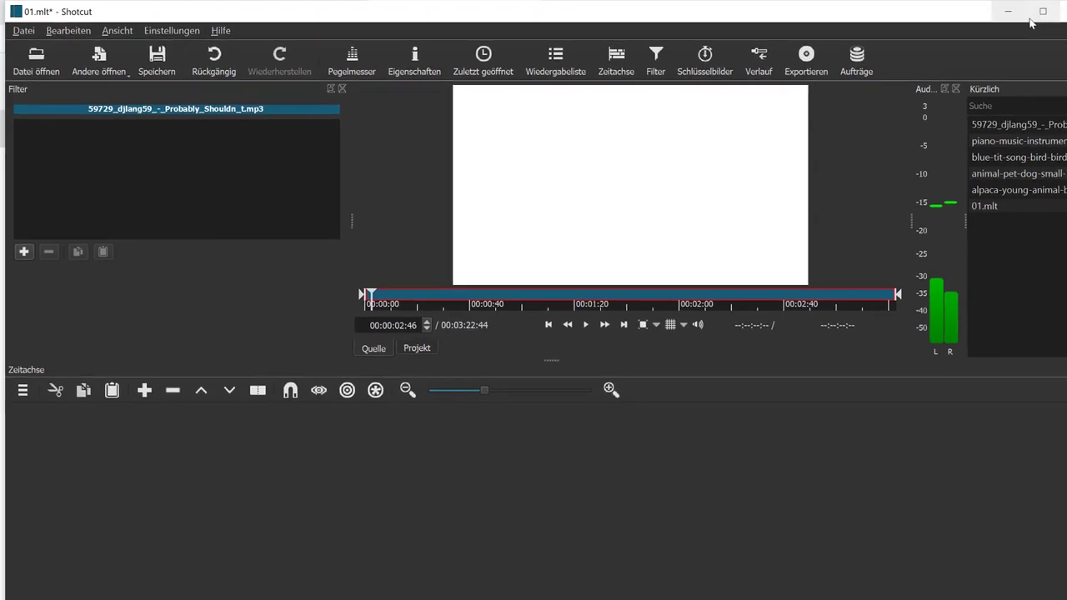
left_click(1047, 11)
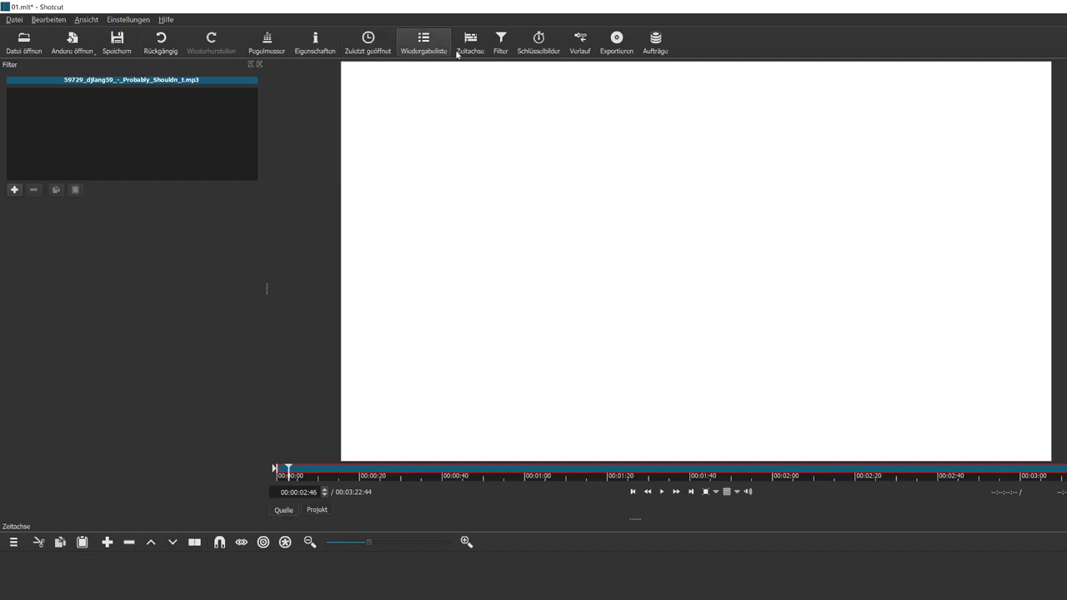
left_click(424, 48)
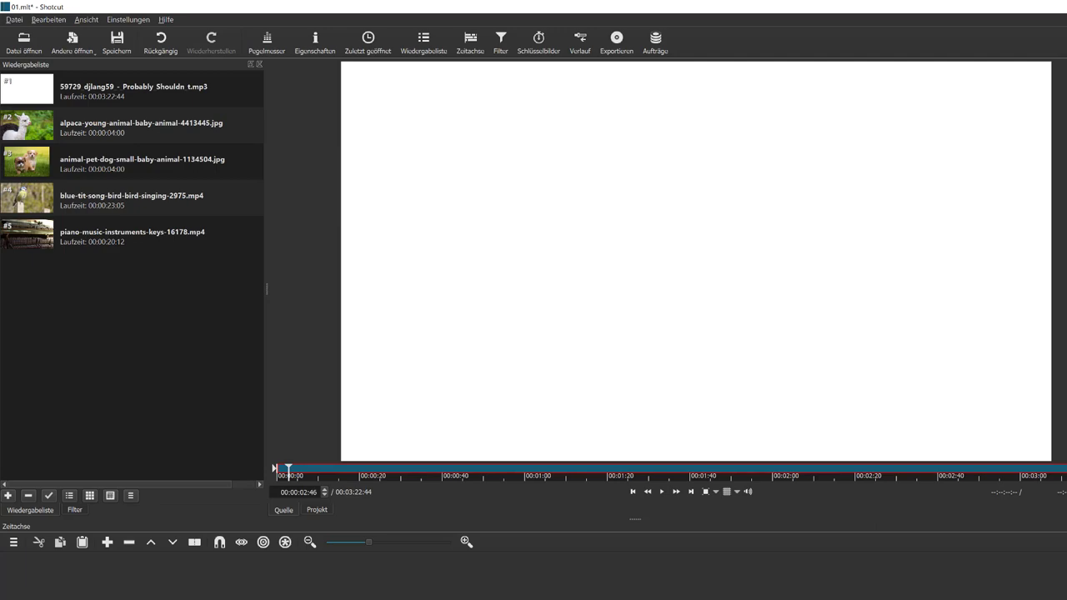
Step: Add an audio track to the timeline and place 59729_djlang59_-_Probably_Shouldn_t.mp3 on it, starting at about 2 seconds
right_click(127, 592)
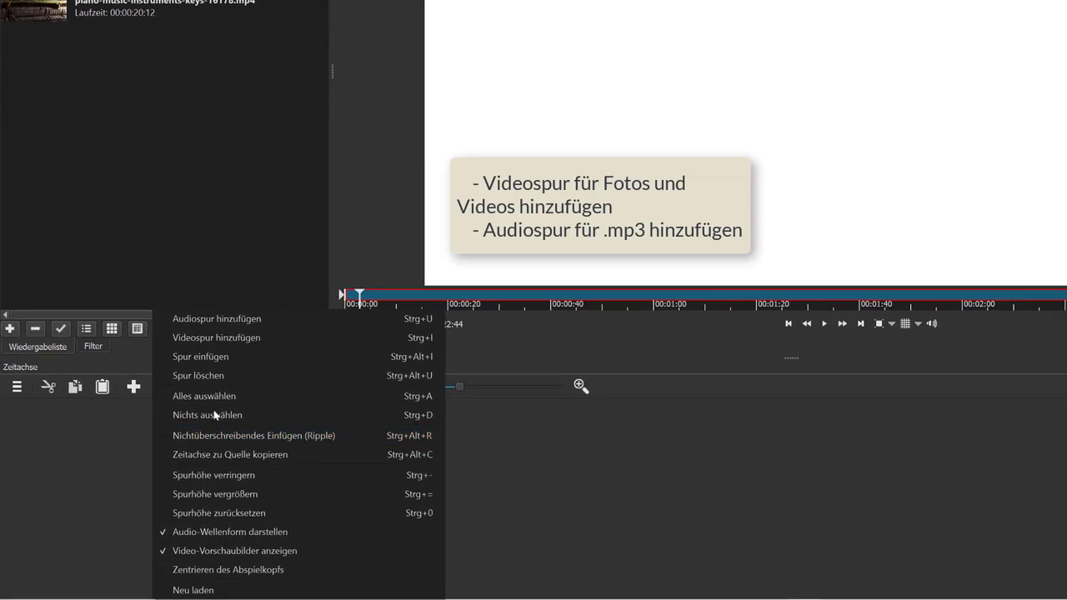
right_click(122, 451)
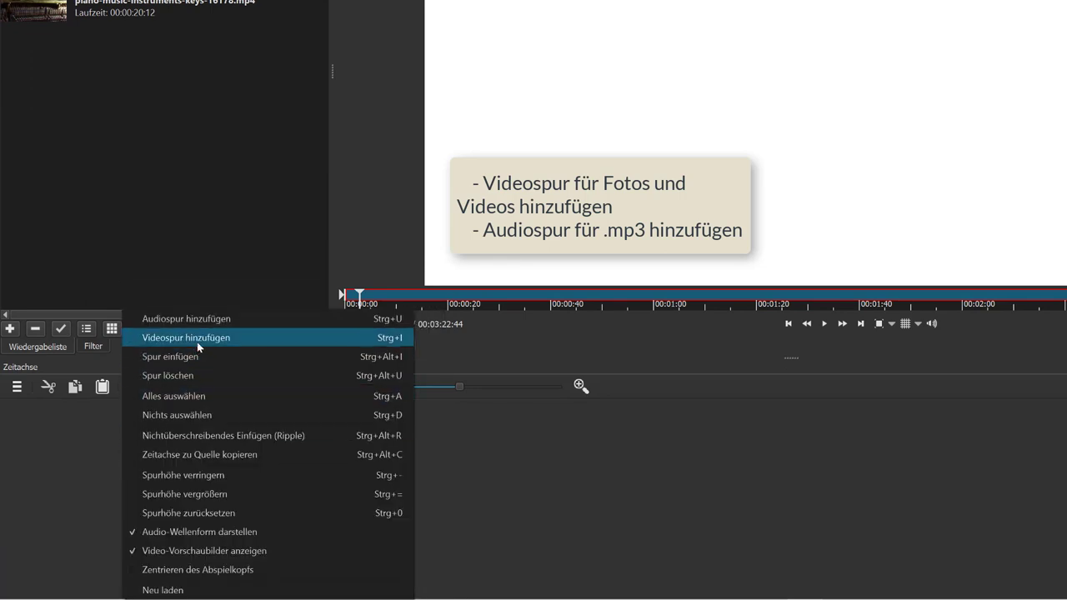
left_click(202, 318)
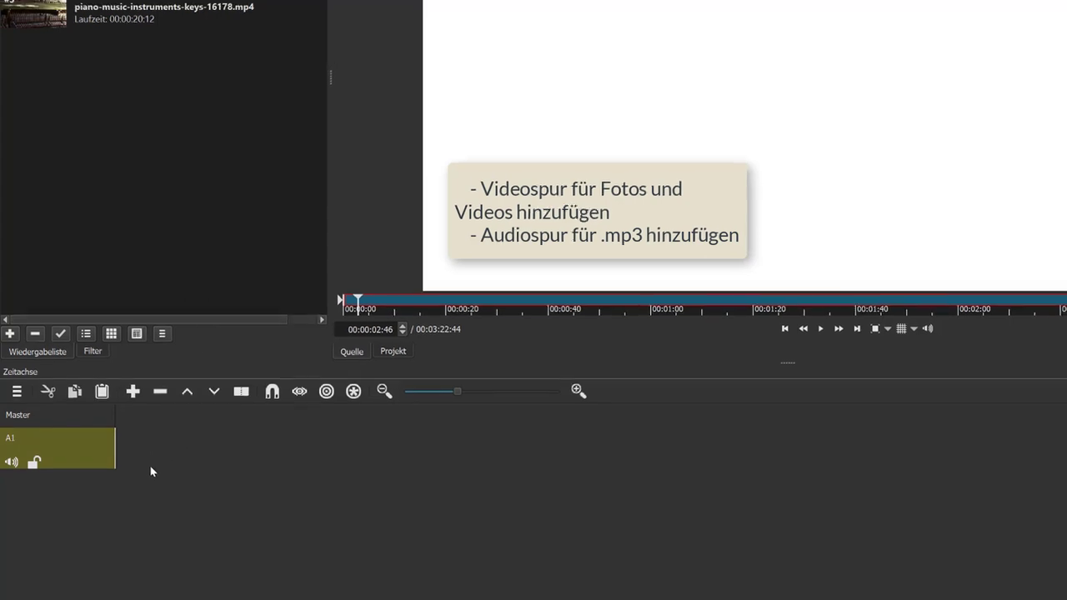
left_click_drag(44, 0, 114, 110)
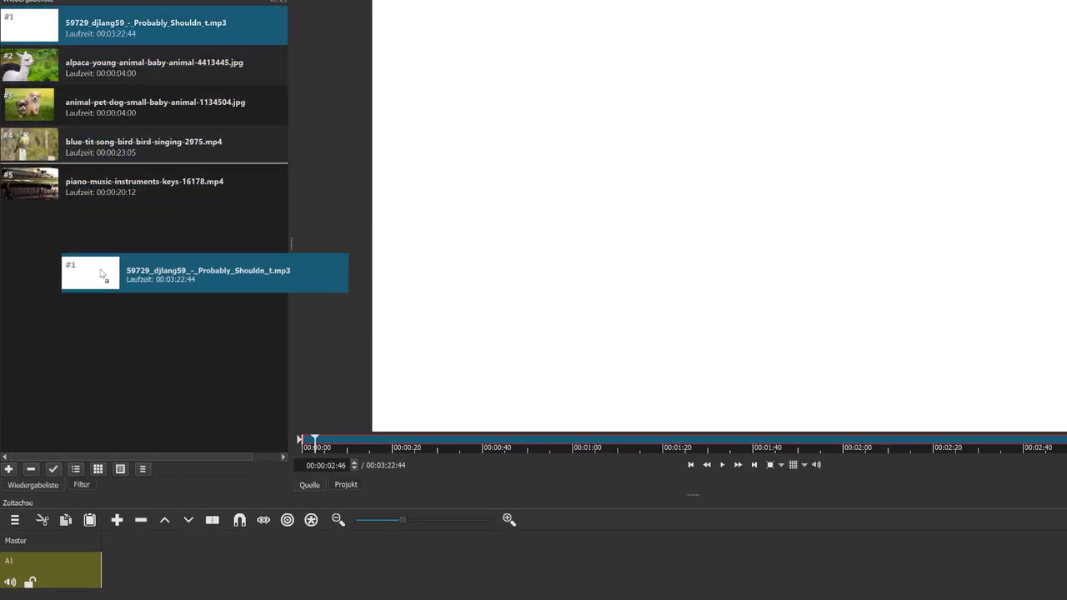
left_click_drag(100, 274, 189, 573)
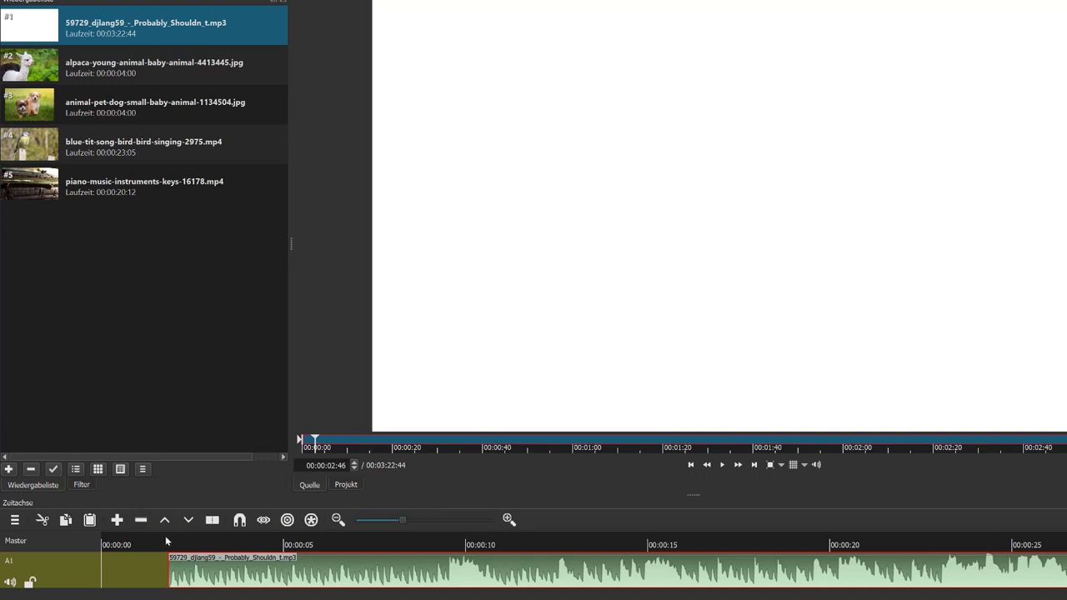
Step: Scrub the playhead along the timeline and play short passages of the audio clip from different positions
left_click(165, 542)
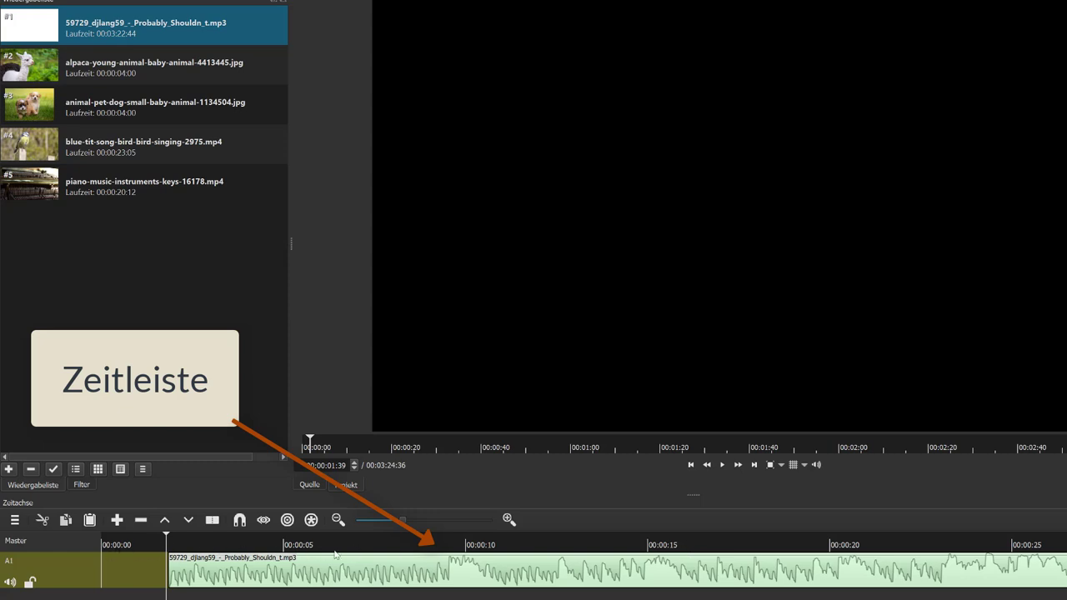
left_click(127, 542)
left_click(722, 465)
left_click(723, 465)
left_click(137, 544)
left_click_drag(249, 547, 754, 548)
left_click(592, 537)
left_click(723, 466)
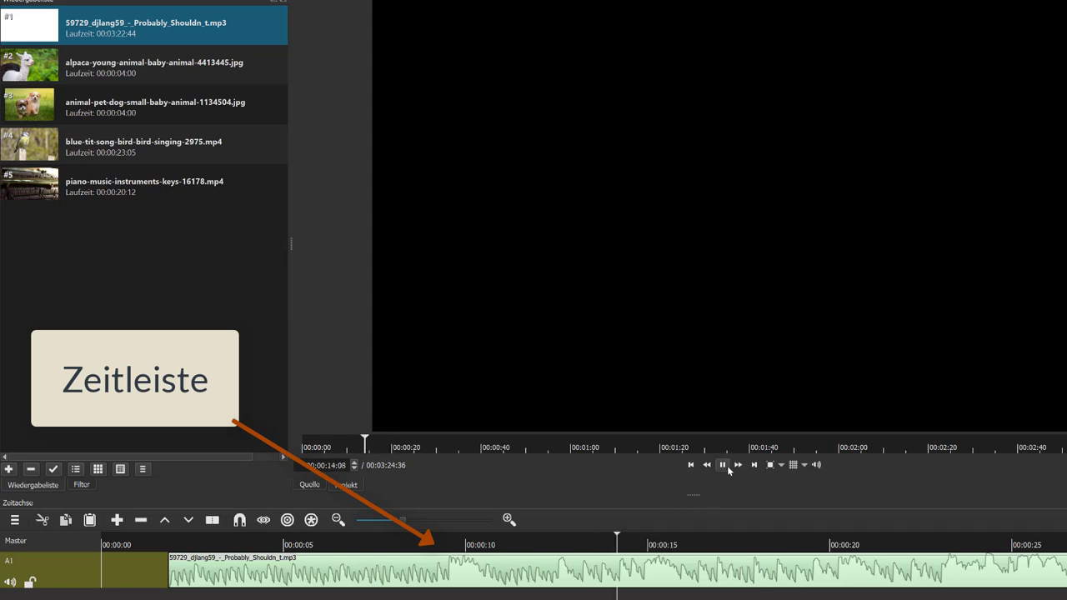
left_click(723, 466)
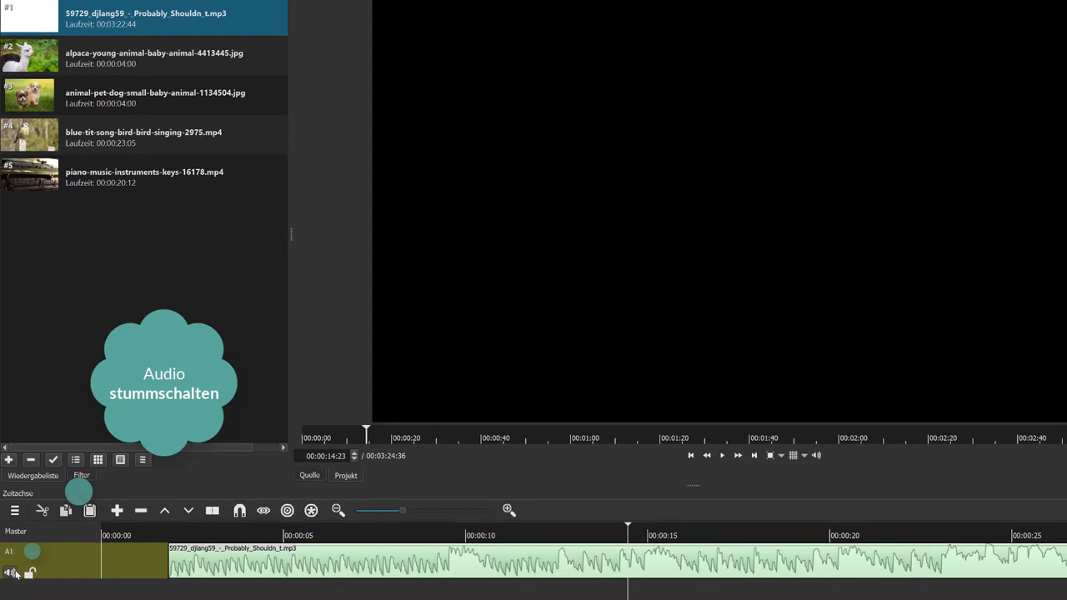
Step: Mute audio track A1 and place the playhead at about 00:00:02:33
left_click(12, 572)
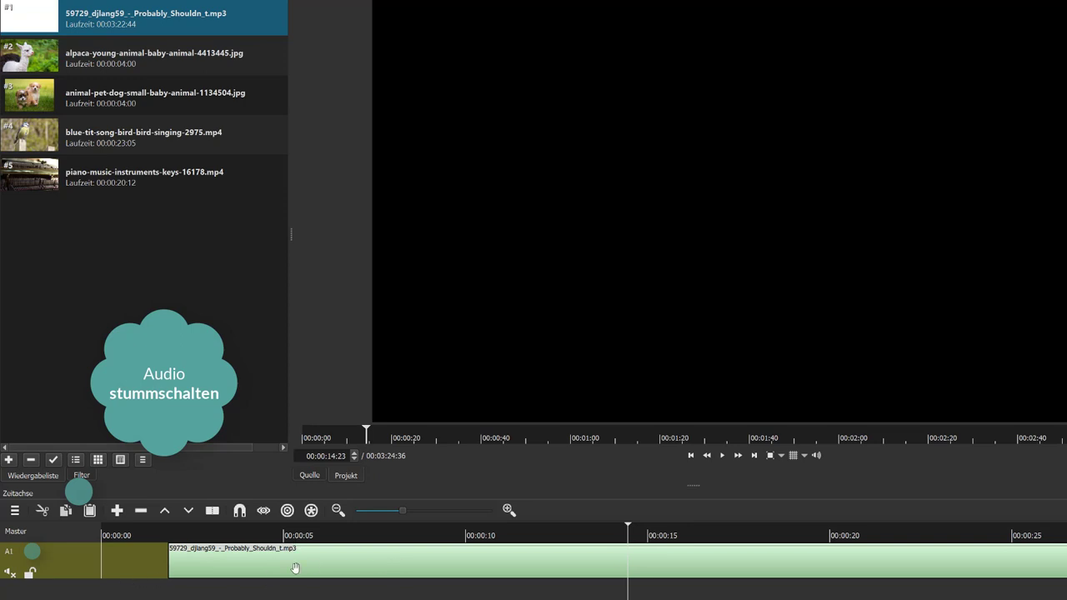
left_click(199, 535)
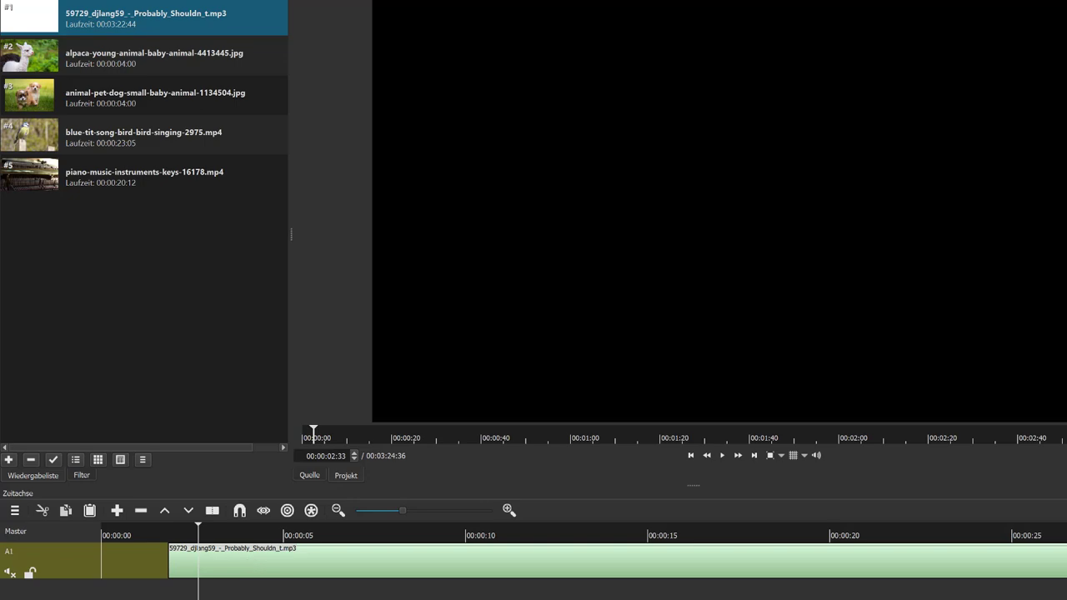
Step: Add a video track above the audio track and enlarge the timeline area so both tracks fit
right_click(258, 593)
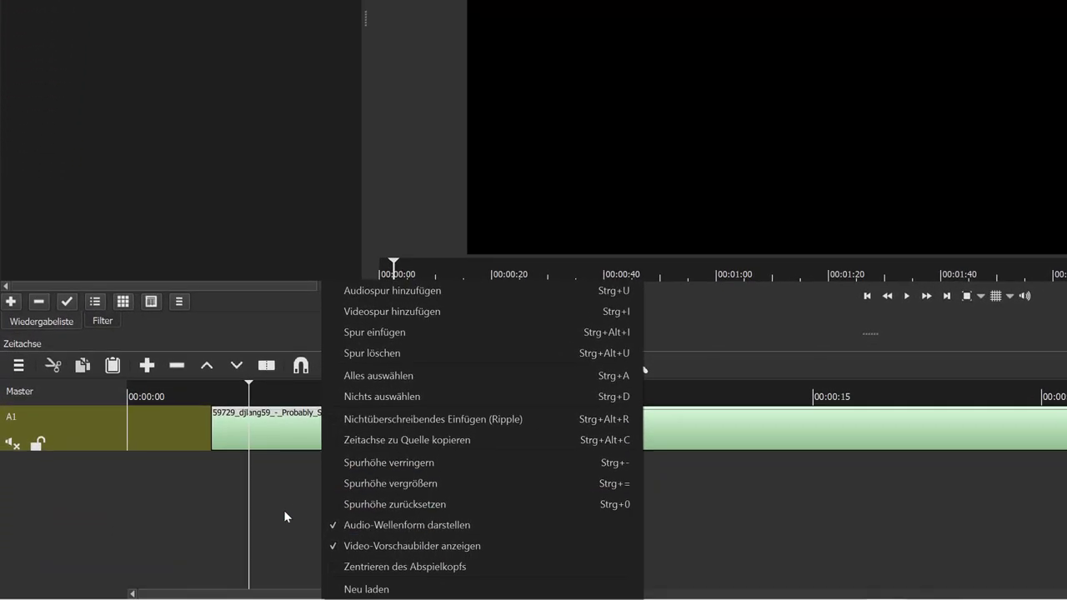
left_click(364, 311)
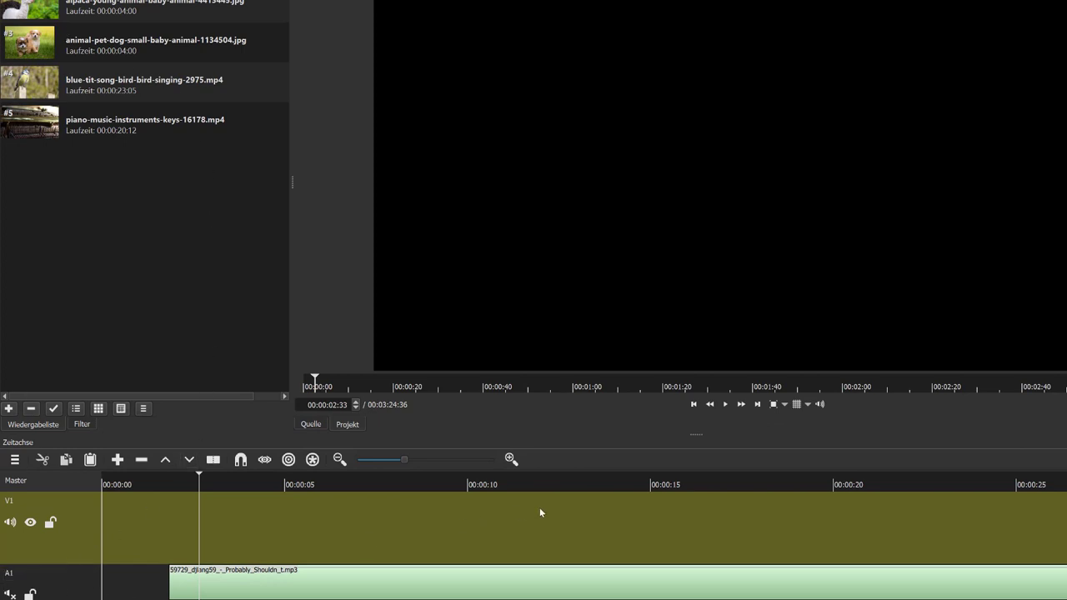
left_click_drag(698, 434, 708, 348)
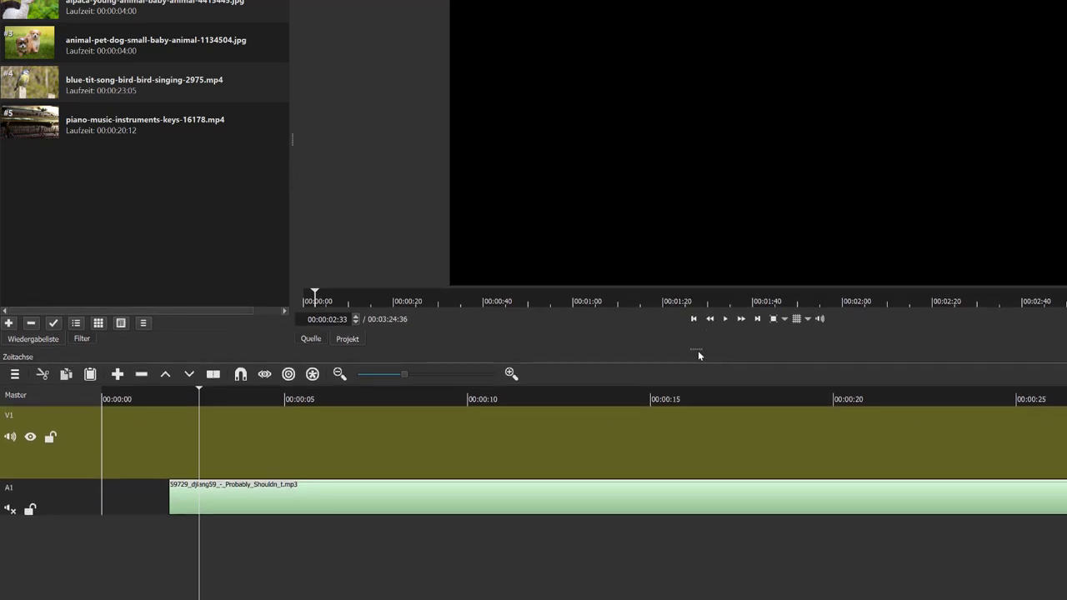
Step: Place blue-tit-song-bird-bird-singing-2975.mp4 on video track V1 at about 2 seconds and move the playhead just before it
left_click(28, 86)
left_click_drag(28, 86, 174, 435)
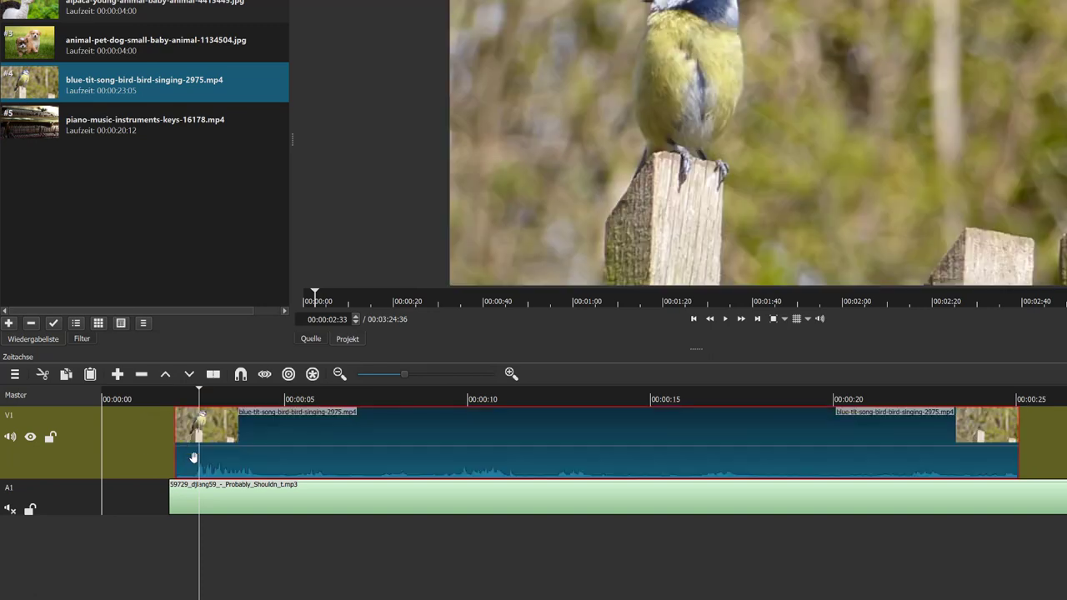
left_click(155, 390)
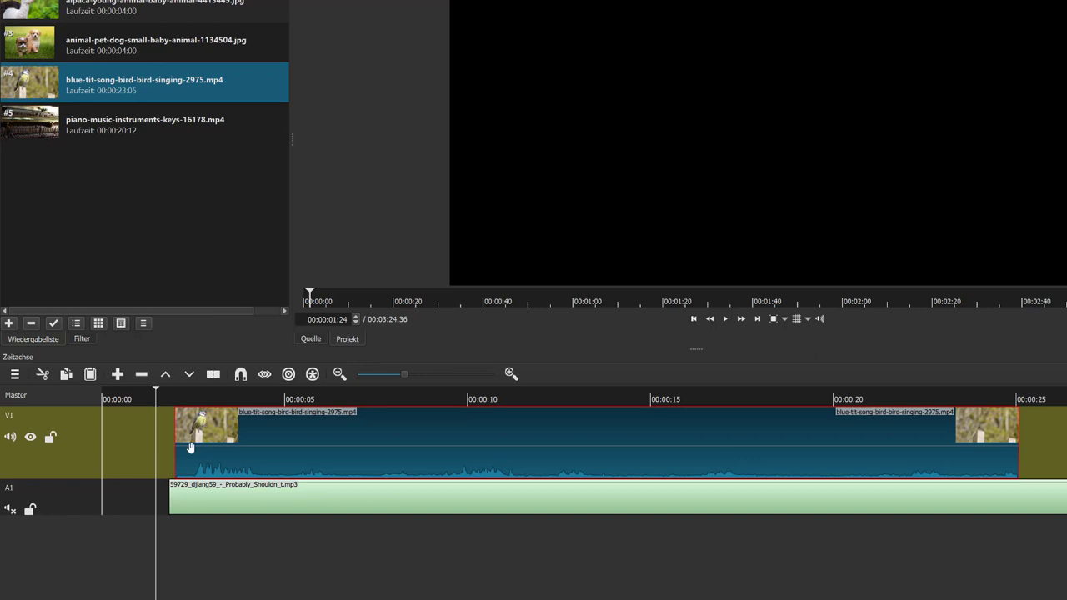
Step: Scrub the playhead through the bird video on V1 from its start to about 00:00:21:08
left_click(227, 401)
left_click(471, 402)
left_click(688, 398)
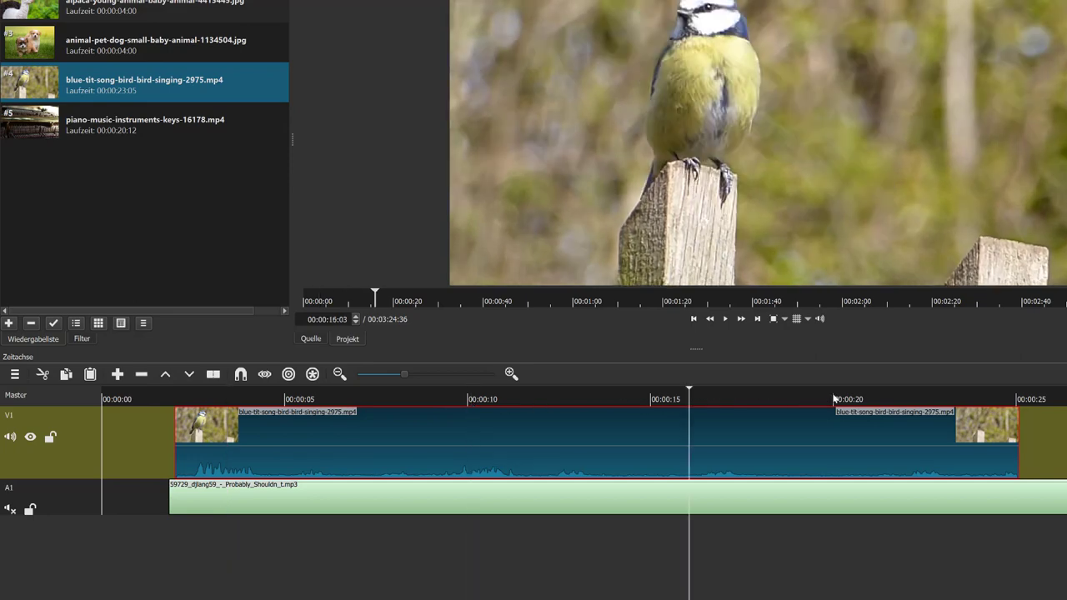
left_click(876, 403)
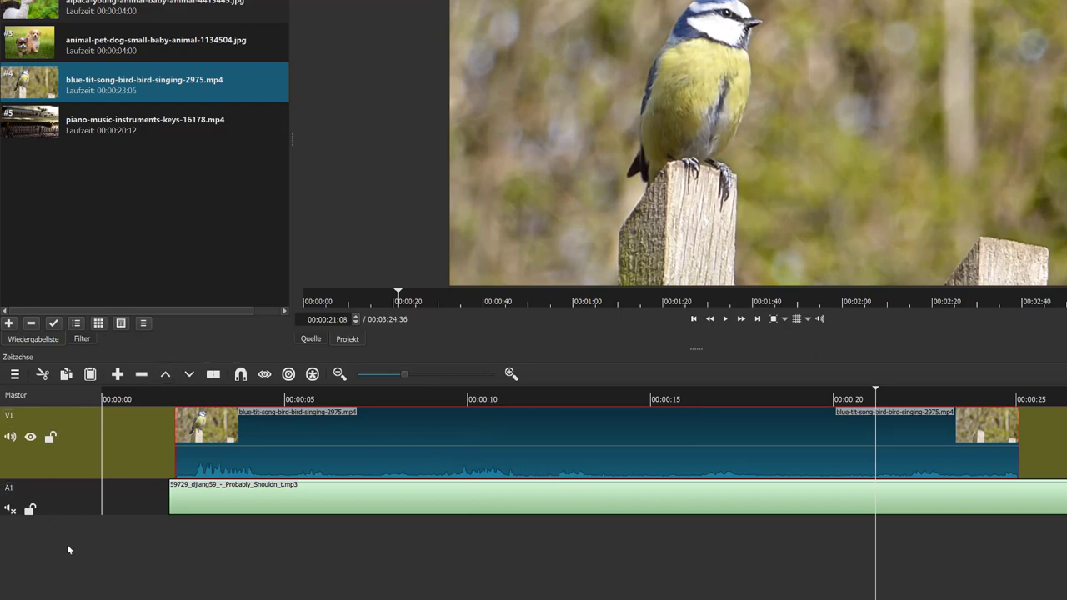
Step: Add a second video track and place piano-music-instruments-keys-16178.mp4 on V2 at about 2 seconds, above the bird clip
right_click(85, 572)
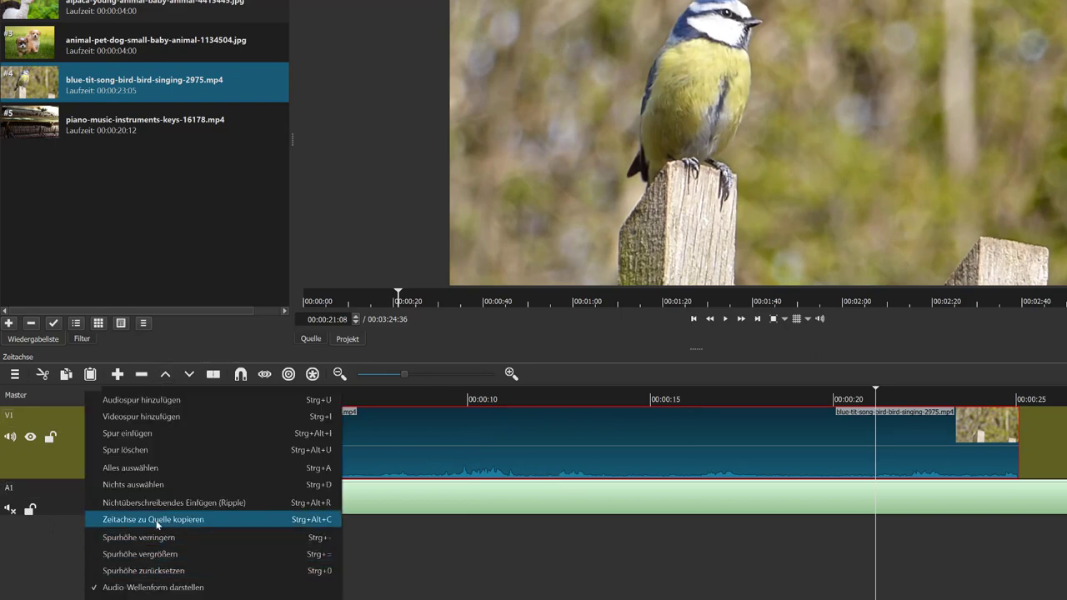
left_click(153, 417)
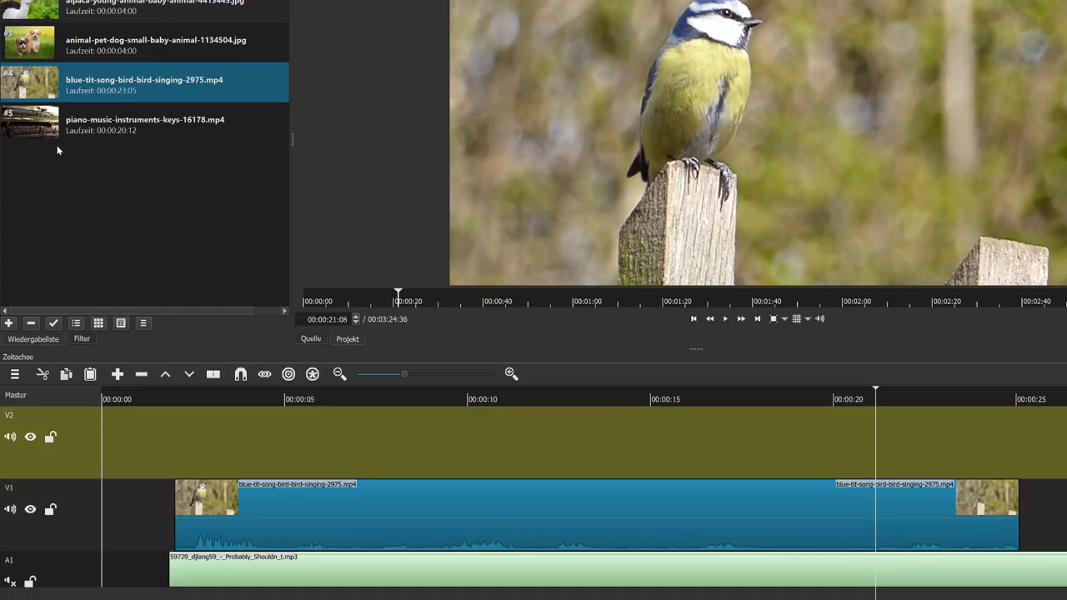
left_click_drag(36, 127, 178, 454)
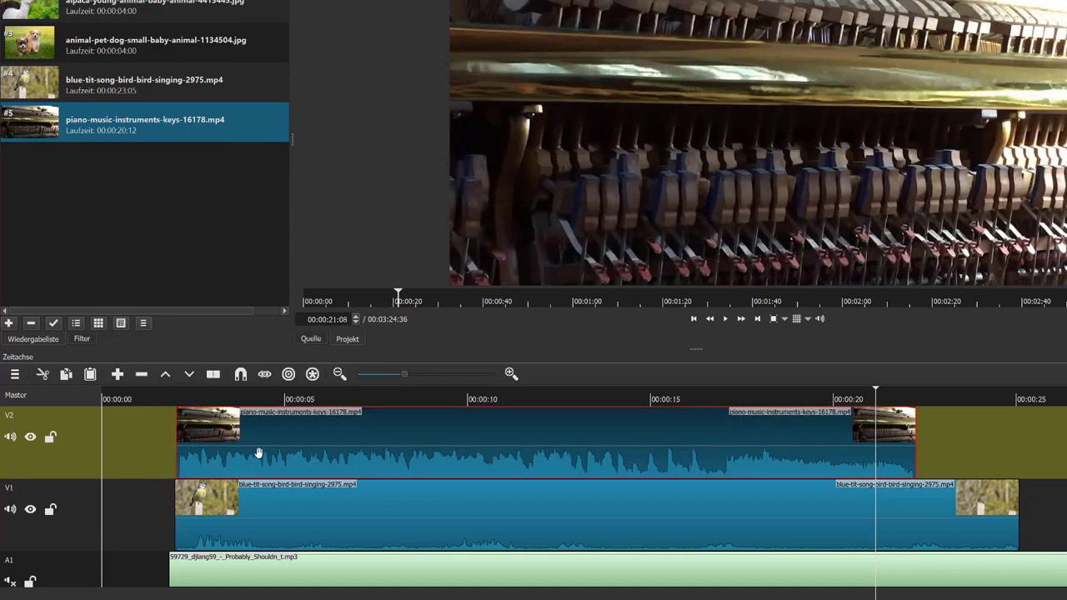
Step: Scrub the playhead through the overlapping piano and bird clips from about 3 to 18 seconds to check which picture shows
left_click(216, 399)
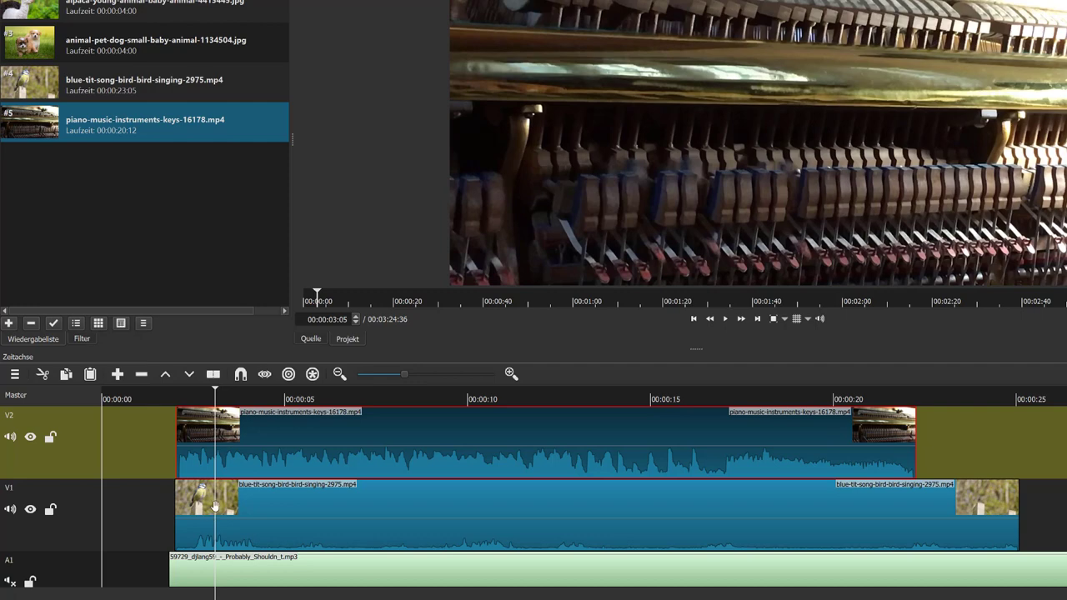
left_click(362, 400)
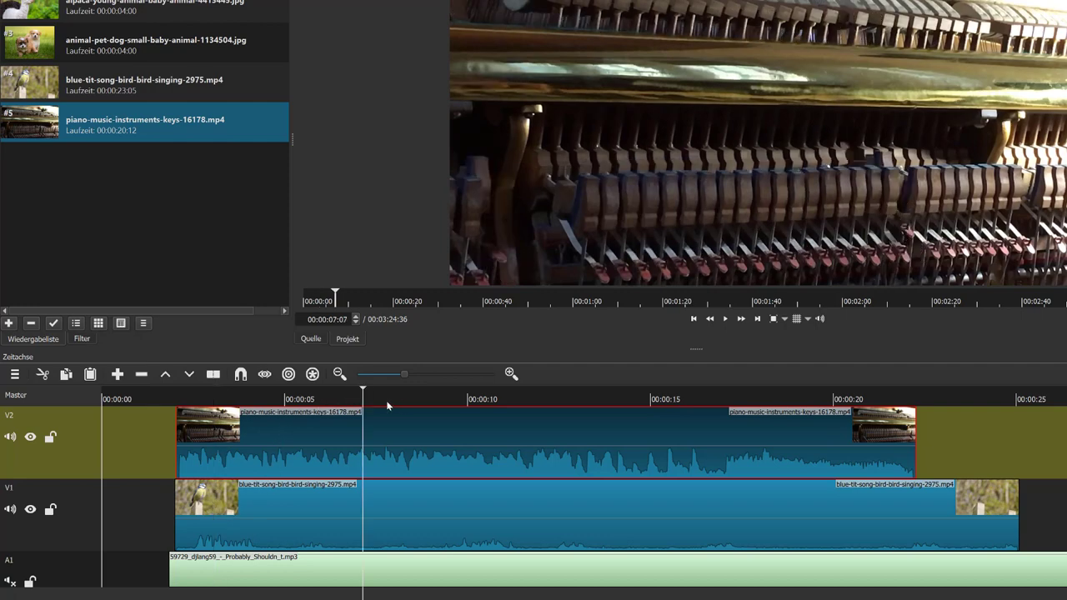
left_click(517, 398)
left_click(610, 398)
left_click(686, 399)
left_click(766, 400)
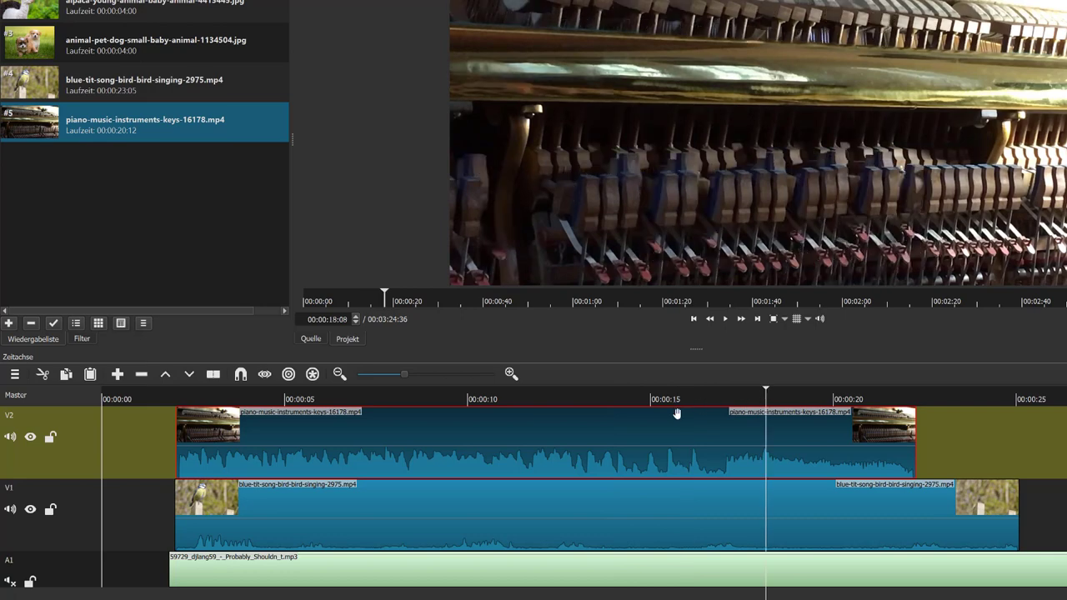
Step: Mute the sound of video tracks V1 and V2
left_click(332, 504)
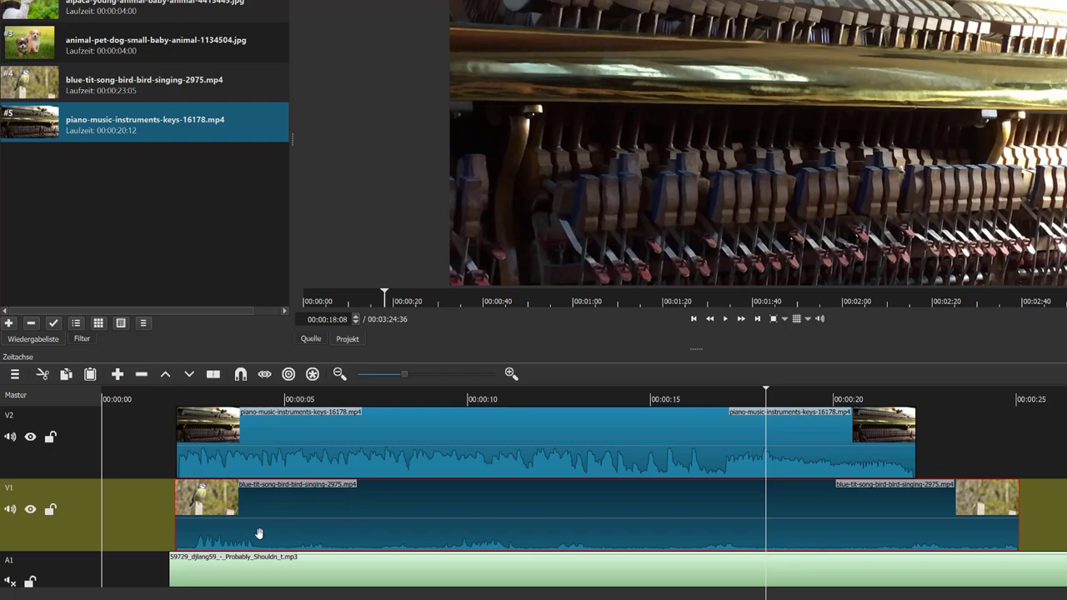
left_click(12, 510)
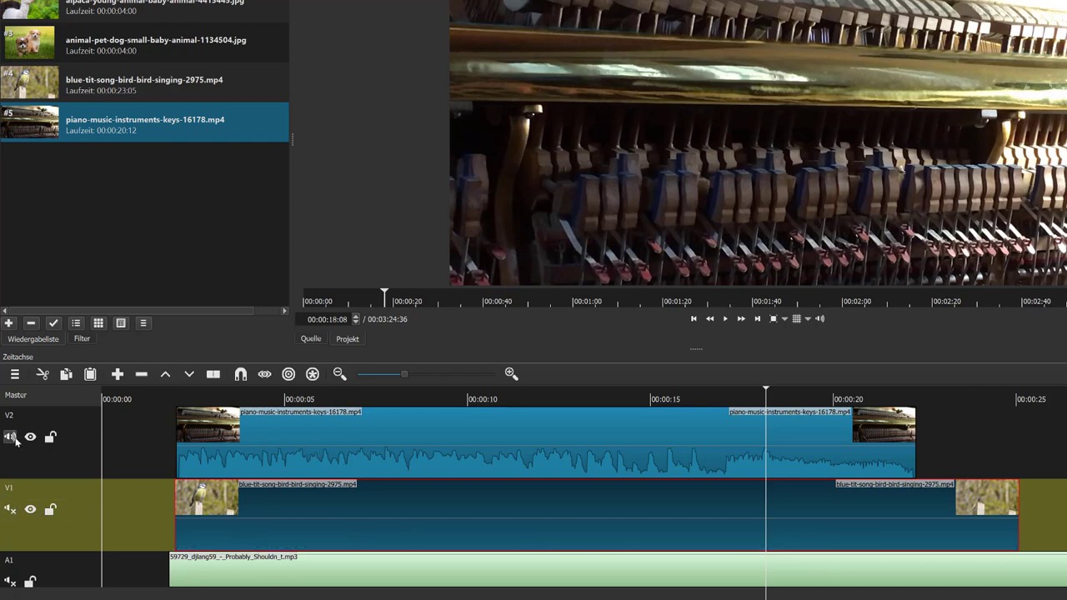
left_click(12, 437)
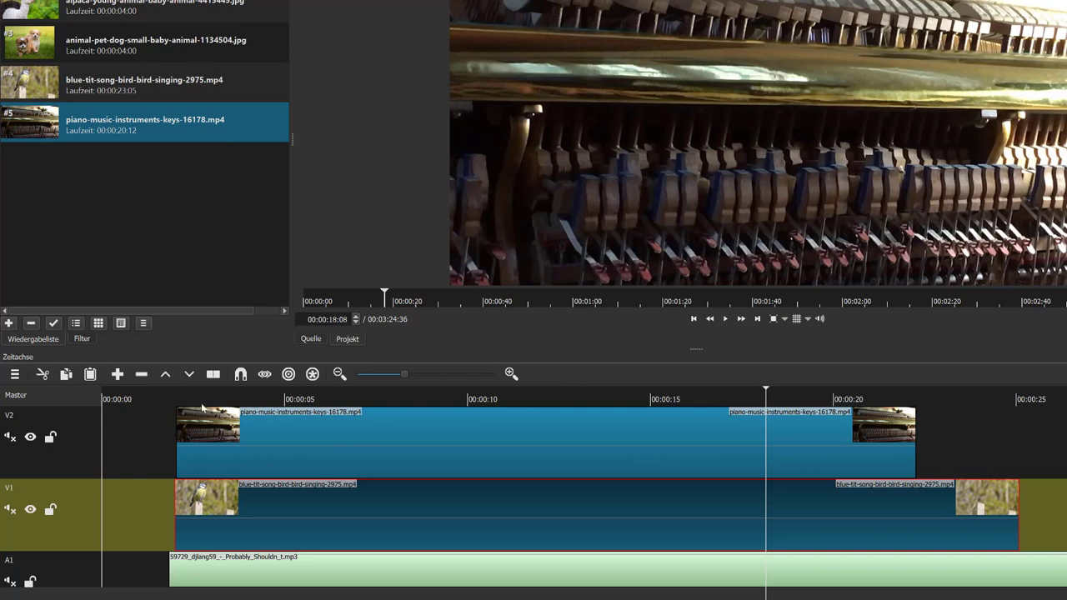
Step: Play the muted video clips briefly from just before their start and place the playhead at about 00:00:07:45
left_click(160, 397)
left_click(723, 320)
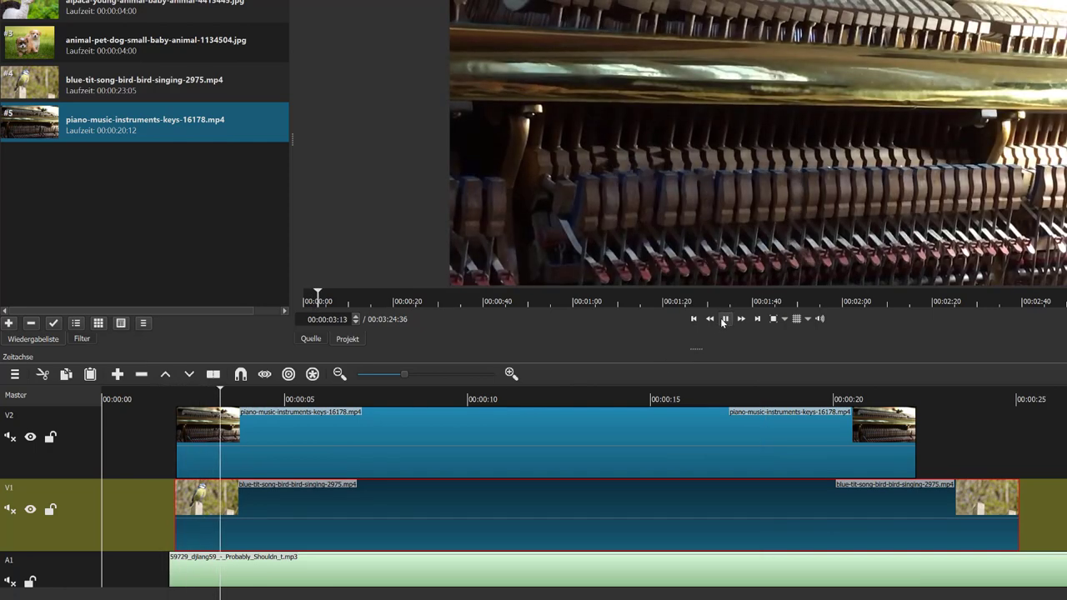
left_click(724, 320)
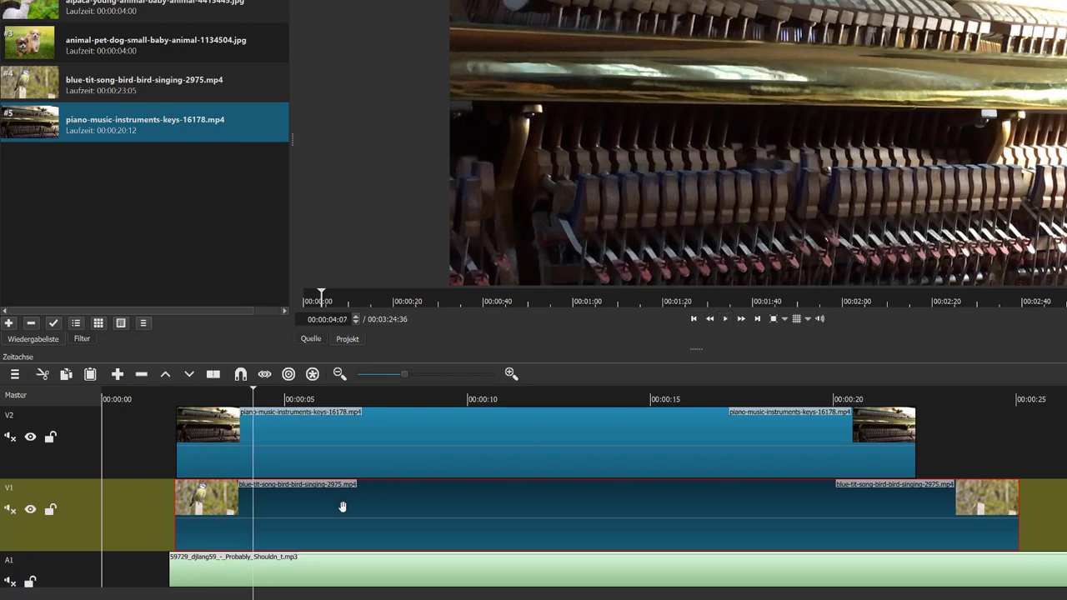
left_click(389, 398)
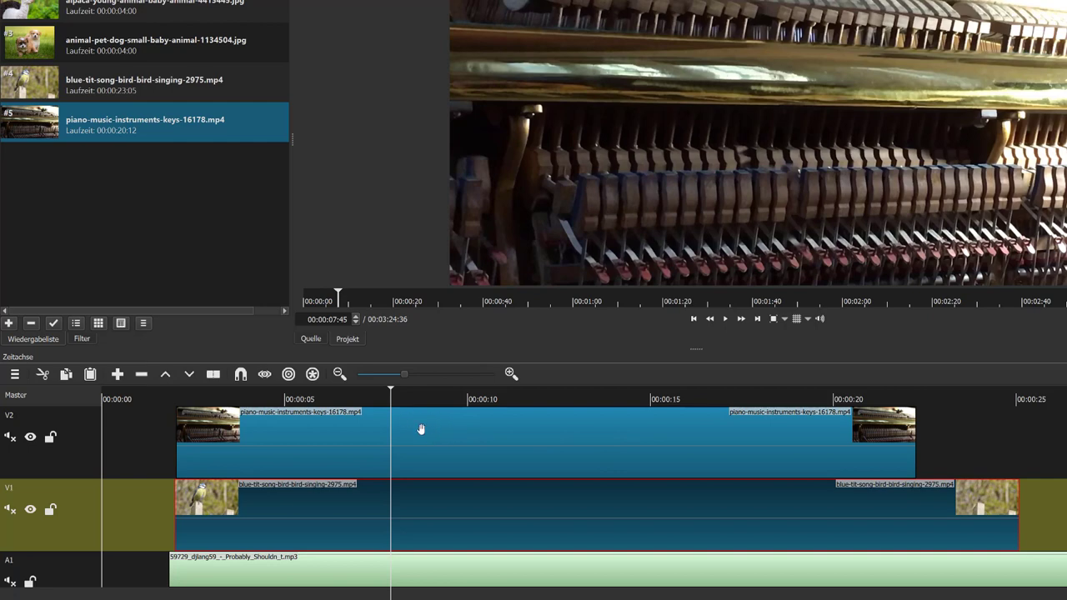
Step: Select the piano clip, the bird clip and the audio clip in turn, ending with the bird clip on V1 selected
left_click(695, 436)
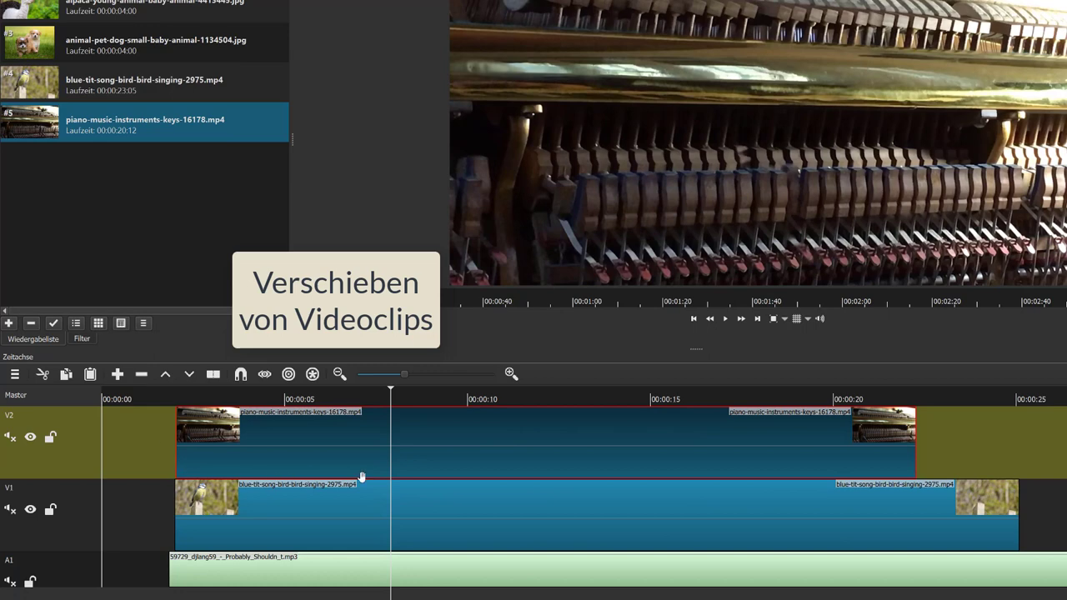
left_click(619, 504)
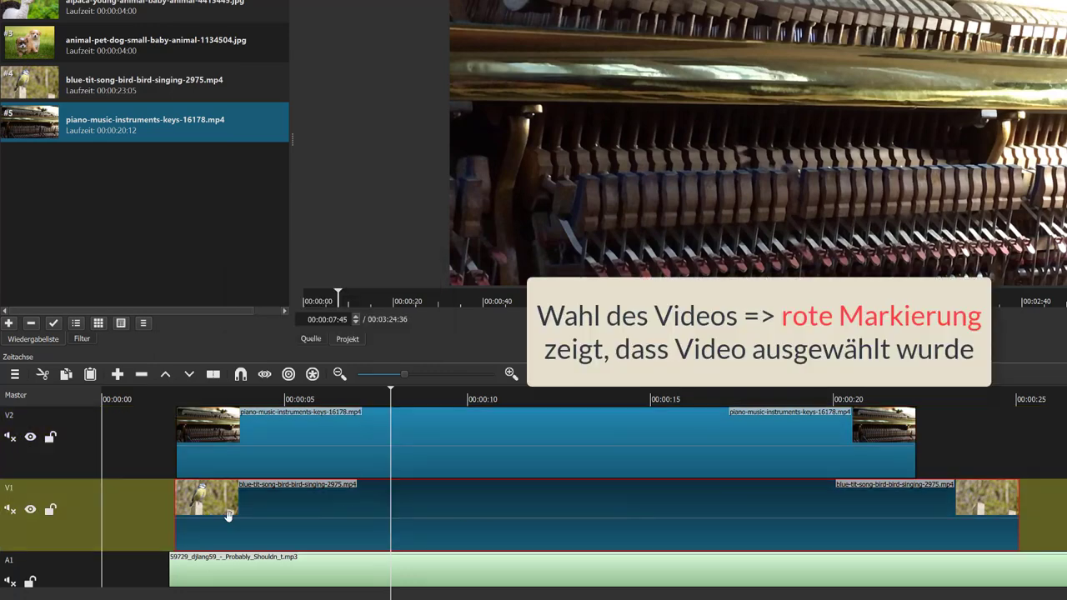
left_click(636, 576)
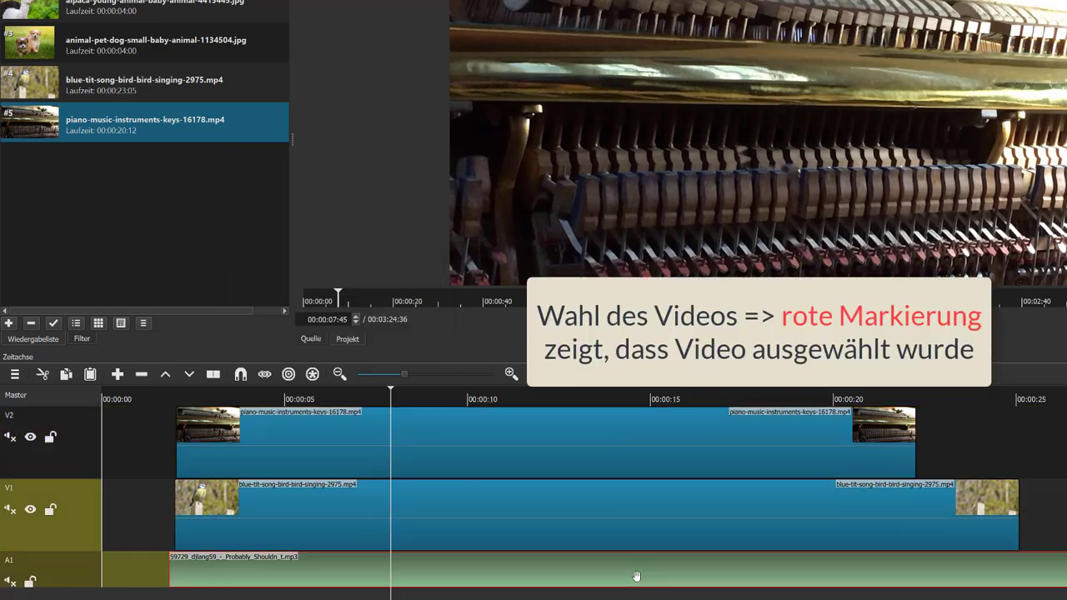
left_click(583, 501)
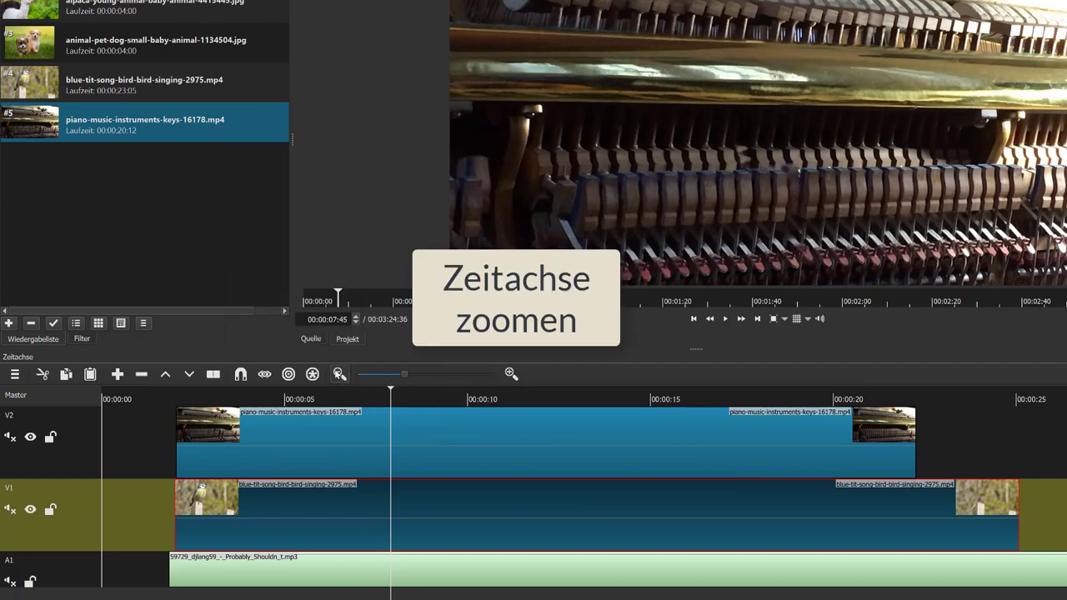
Step: Zoom the timeline out until the whole audio clip on A1 fits, with the playhead placed at about 00:00:13:41
left_click(340, 374)
left_click(340, 374)
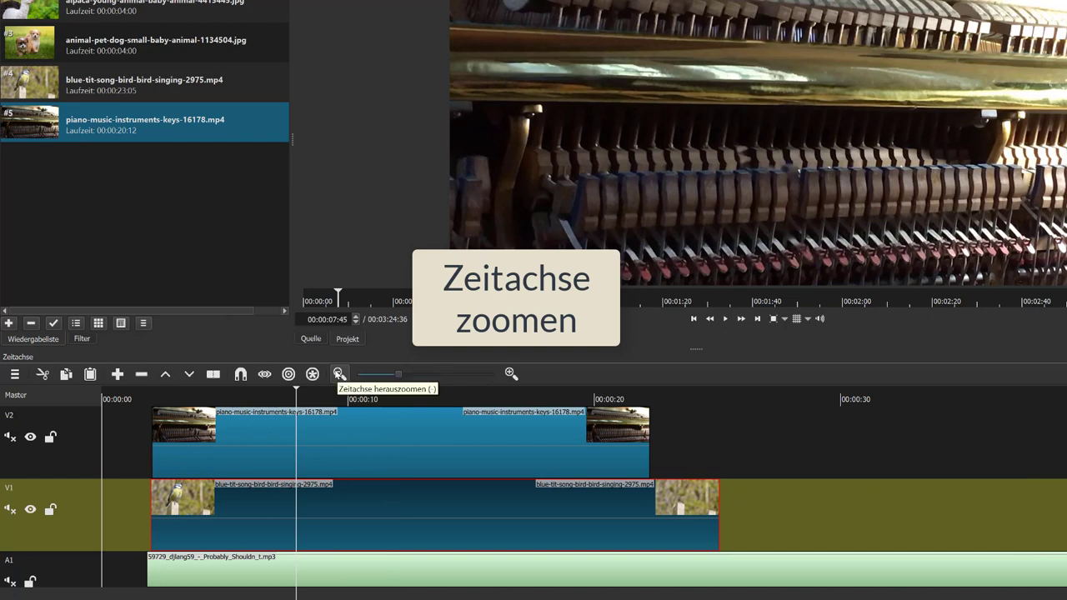
left_click(340, 373)
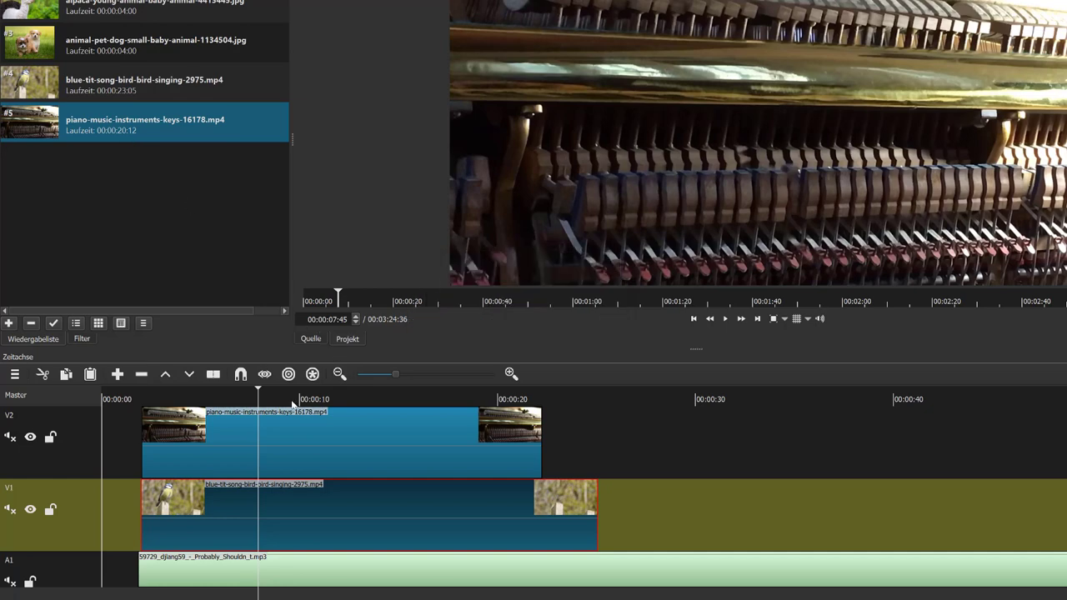
left_click(374, 399)
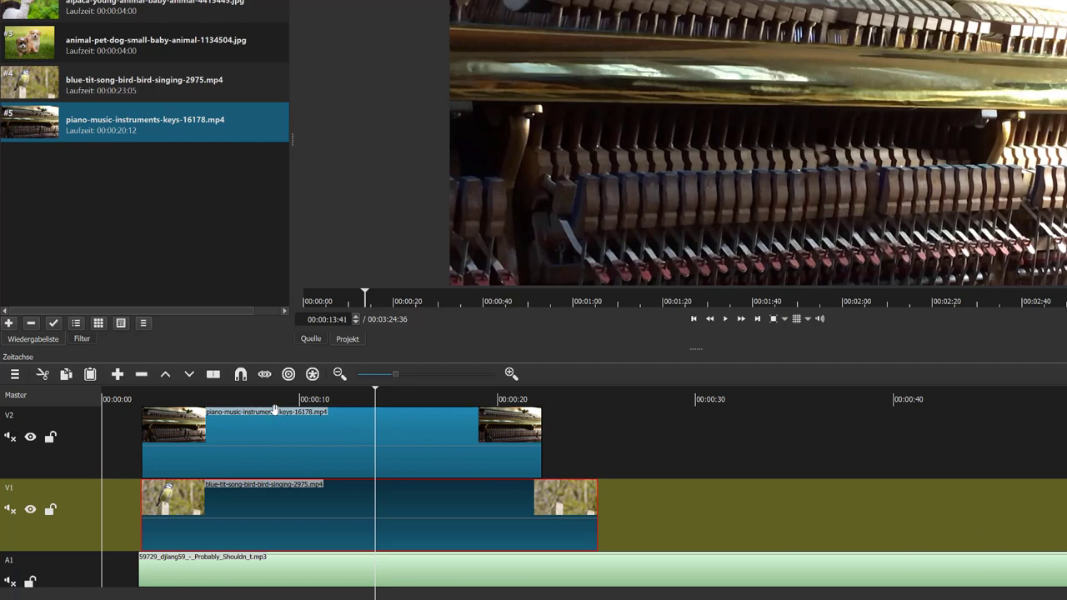
left_click(338, 375)
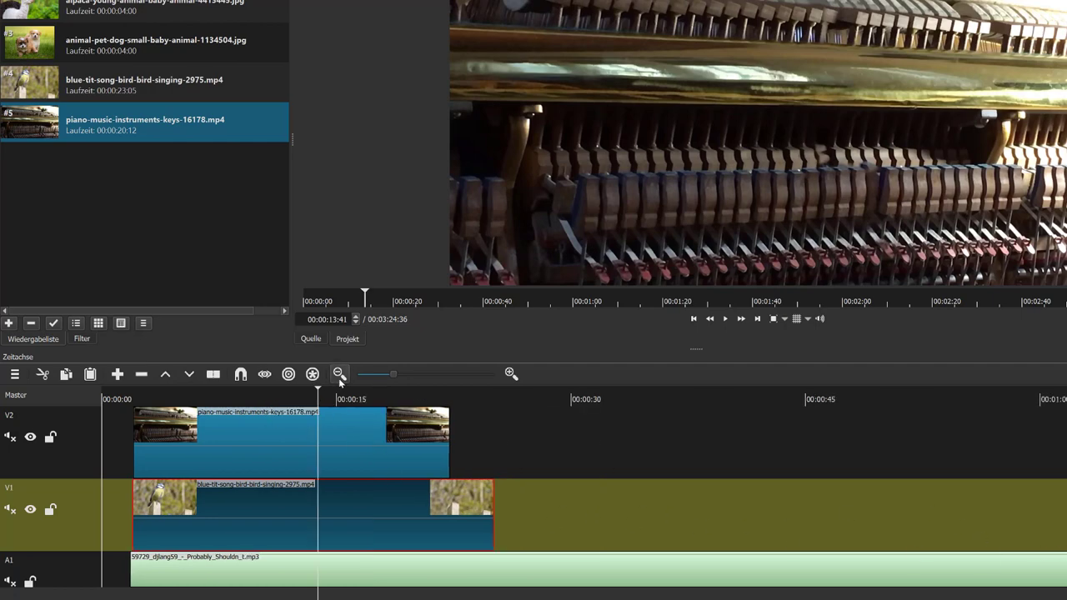
left_click(338, 375)
left_click(338, 375)
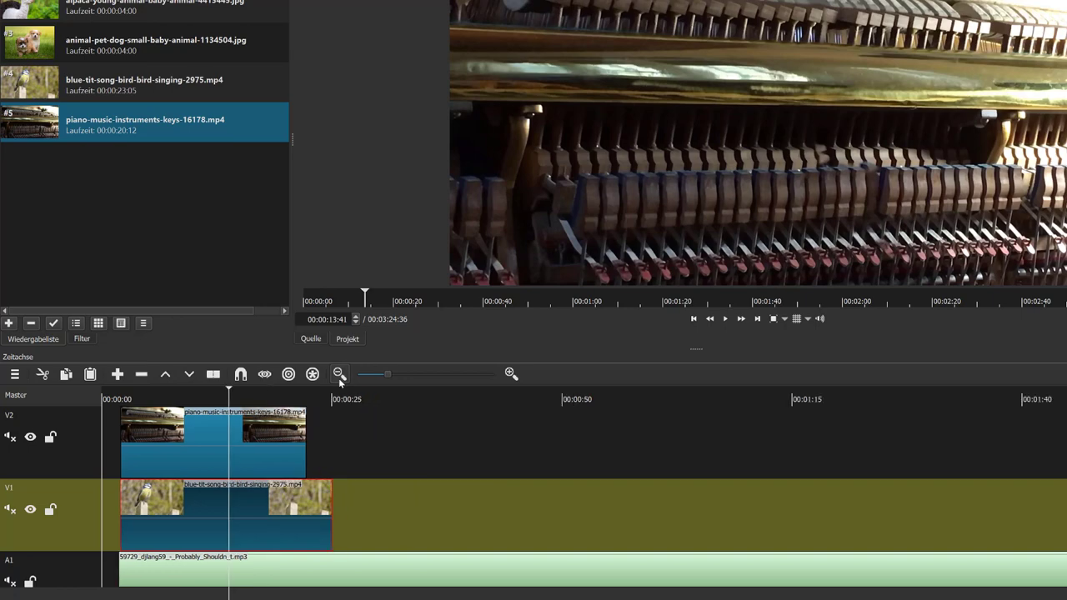
left_click(339, 375)
left_click(339, 375)
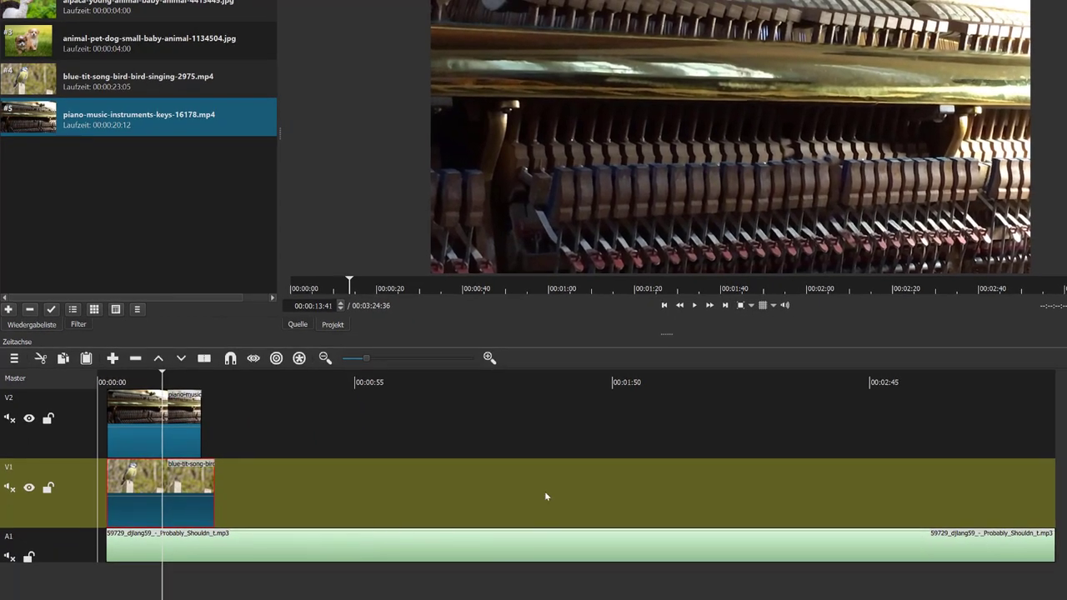
Step: Split the audio clip on A1 at about 00:01:16:44 and select each of the two parts to check the cut
left_click(456, 377)
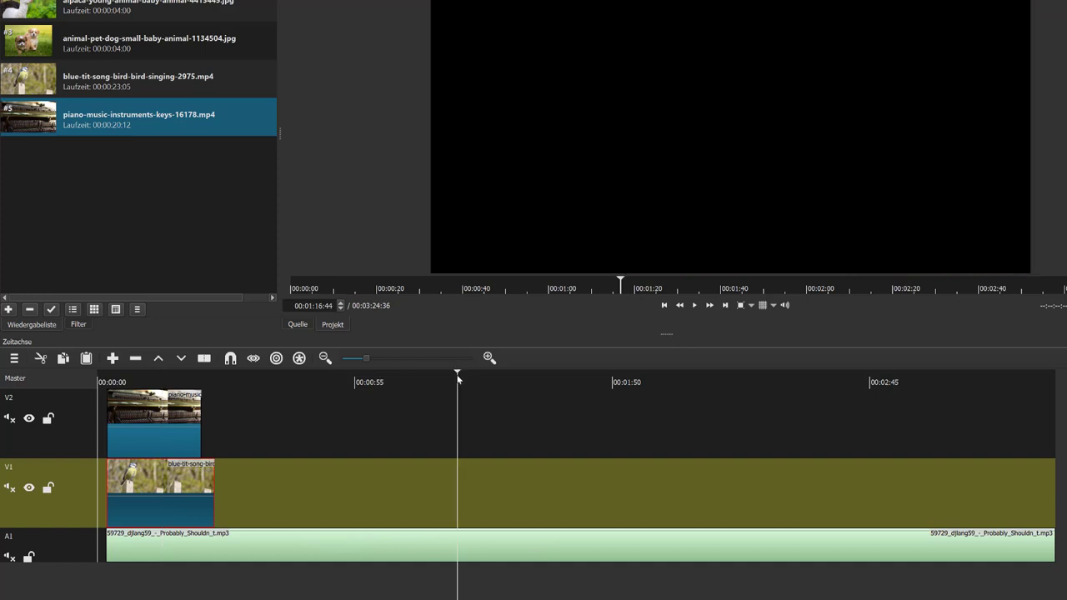
left_click(433, 543)
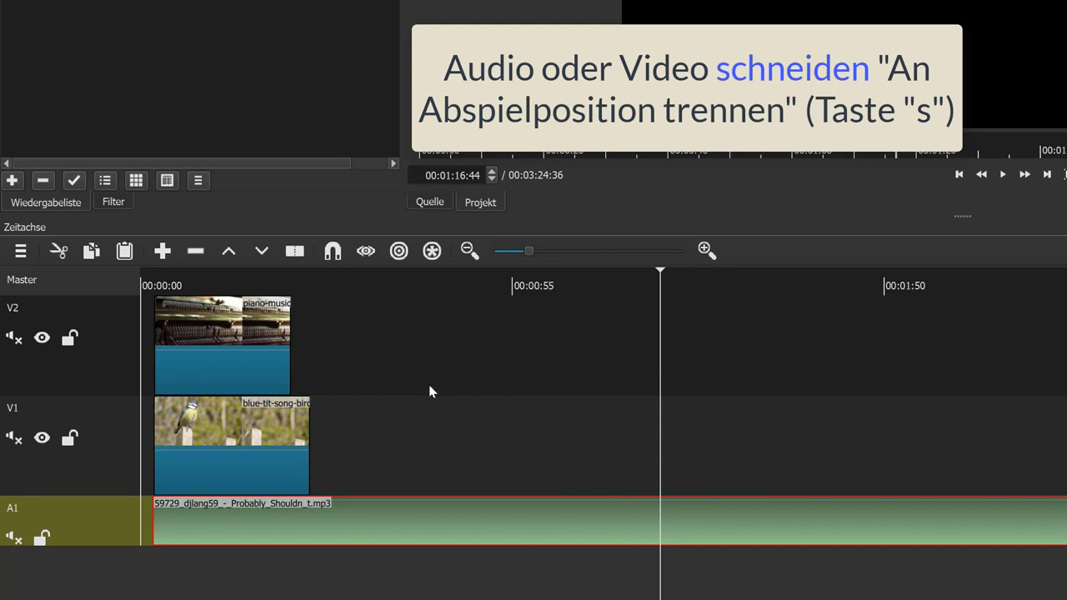
left_click(302, 254)
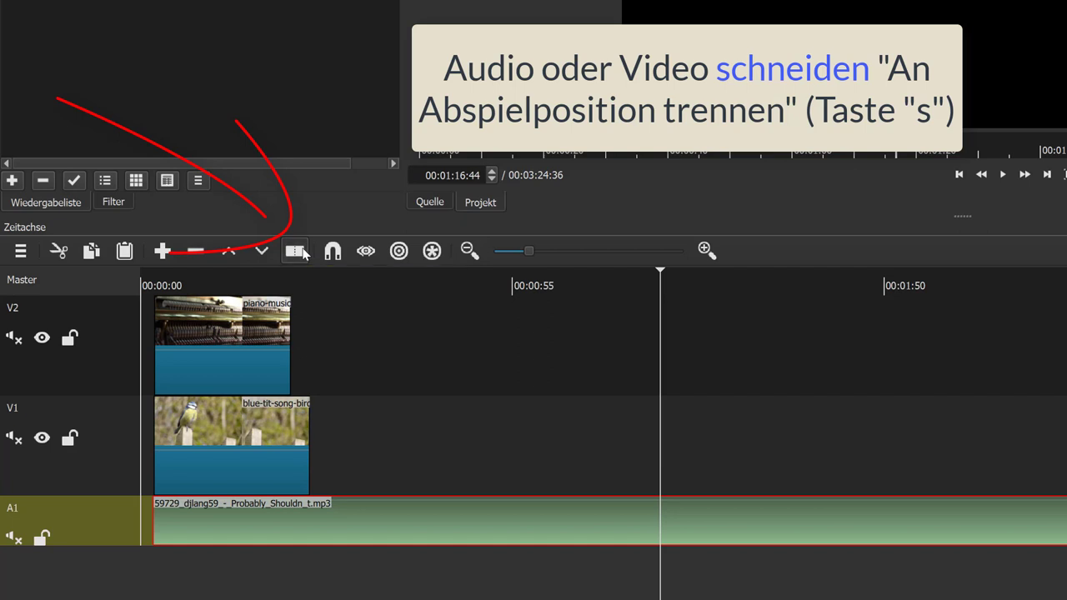
left_click(513, 526)
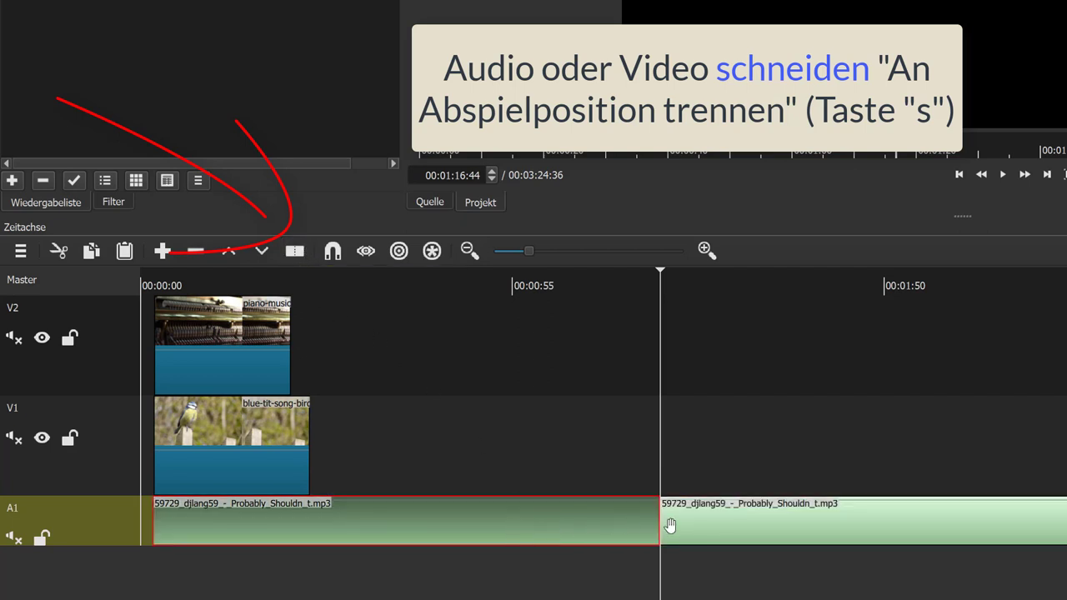
left_click(748, 525)
left_click(575, 524)
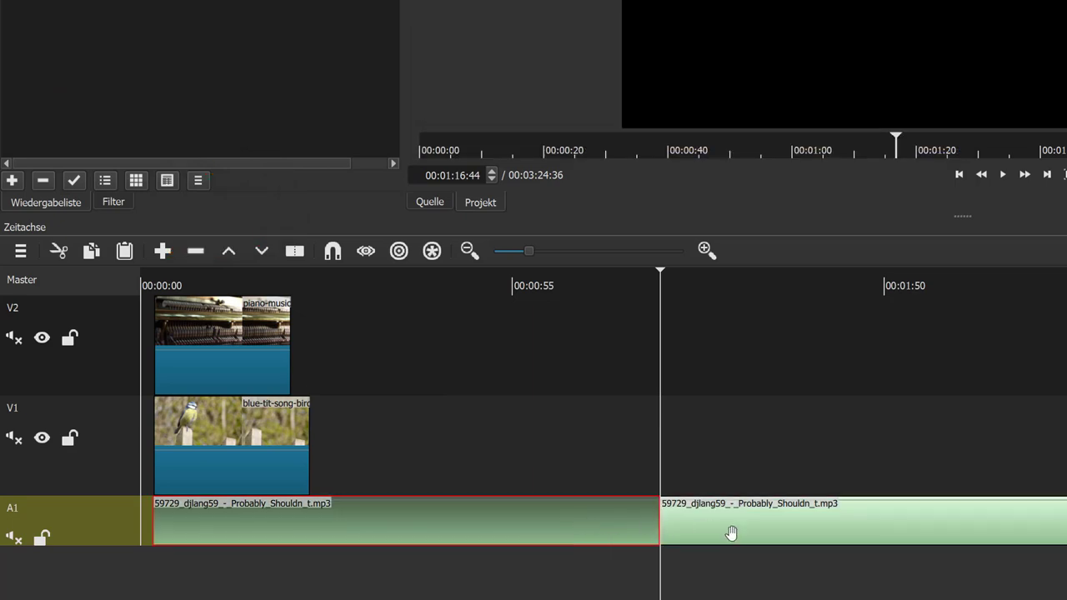
Step: Remove the part of the audio clip after the cut on A1 and undo the removal
left_click(750, 533)
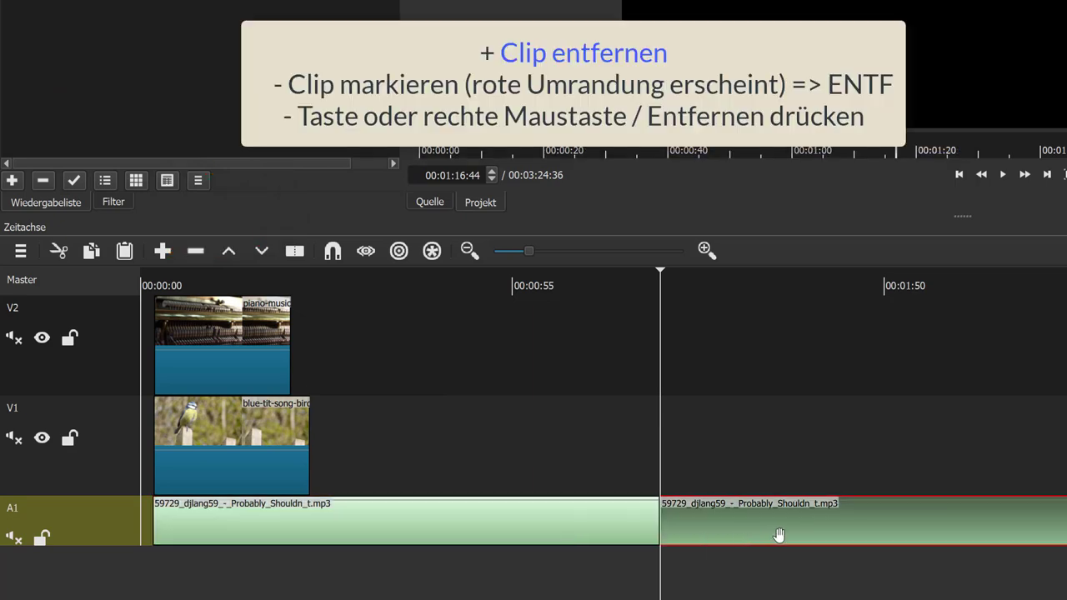
right_click(852, 526)
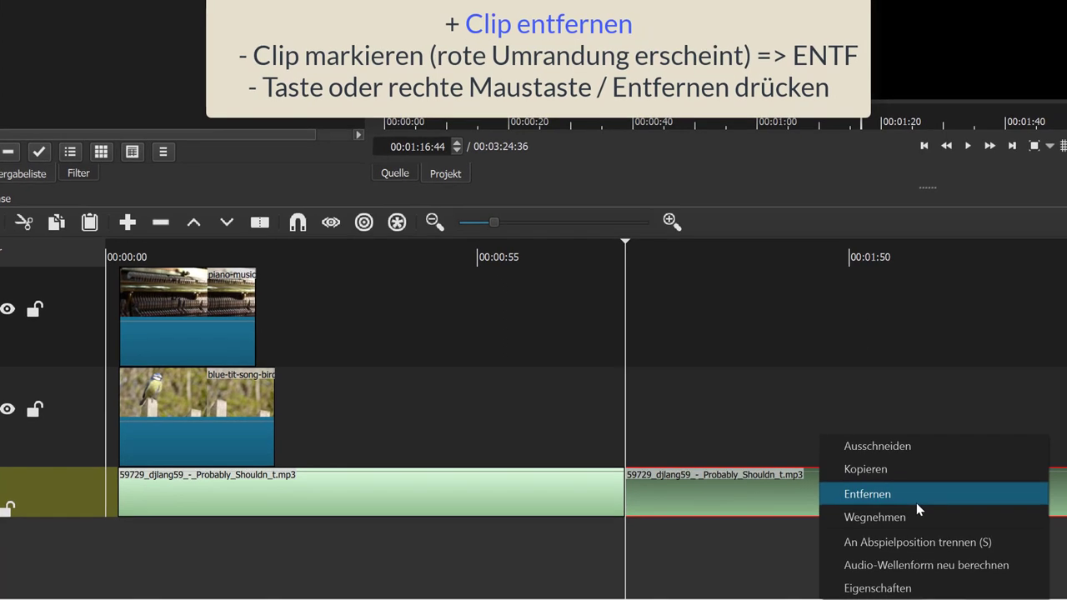
left_click(914, 523)
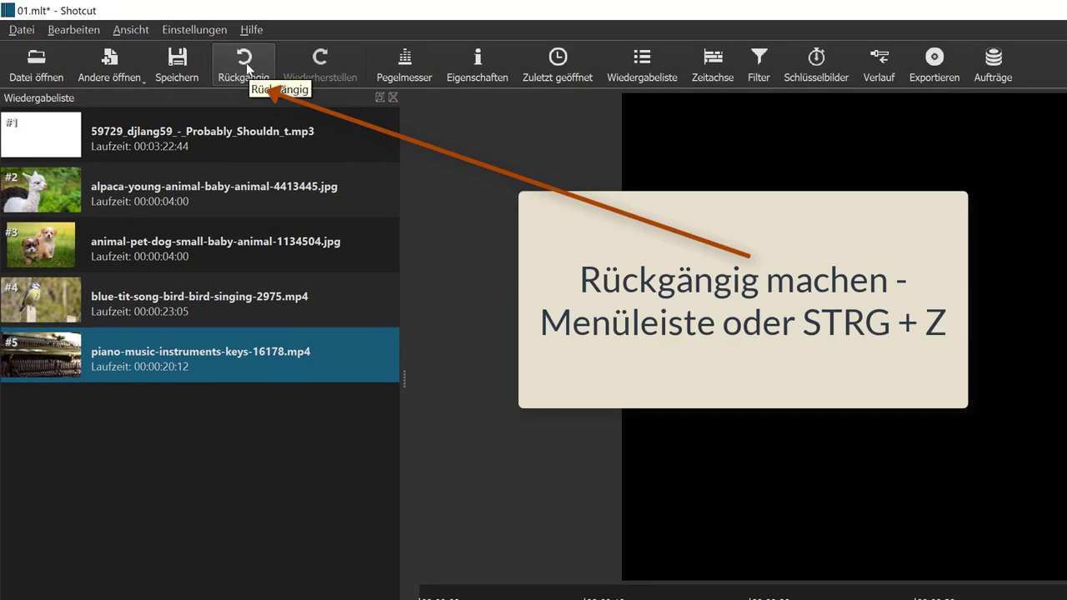
left_click(246, 62)
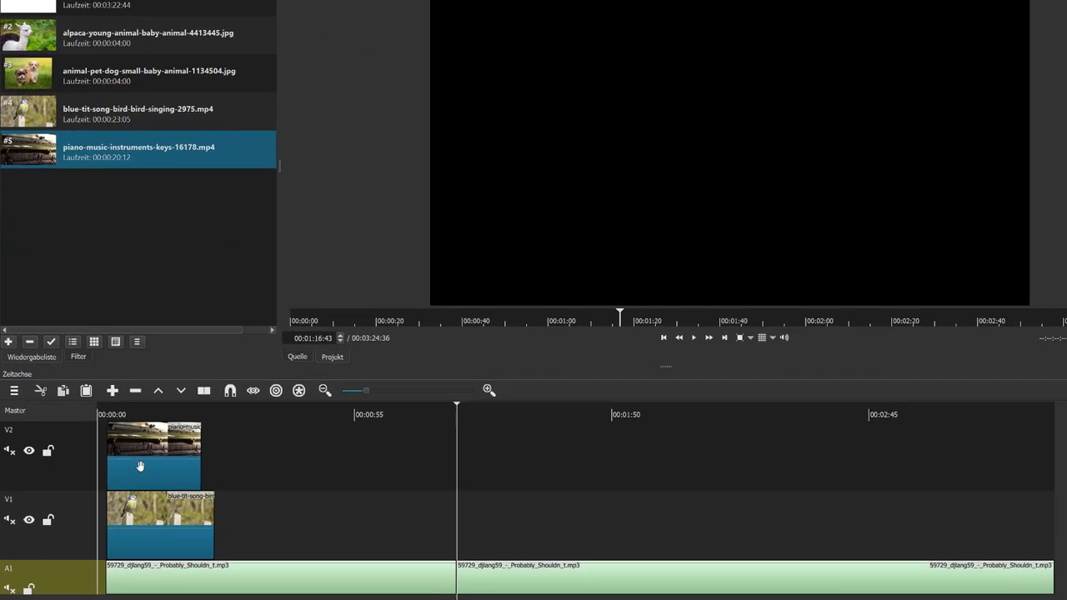
Step: Move the piano clip from V2 to V1, behind the bird clip, starting at about 51 seconds
left_click(140, 466)
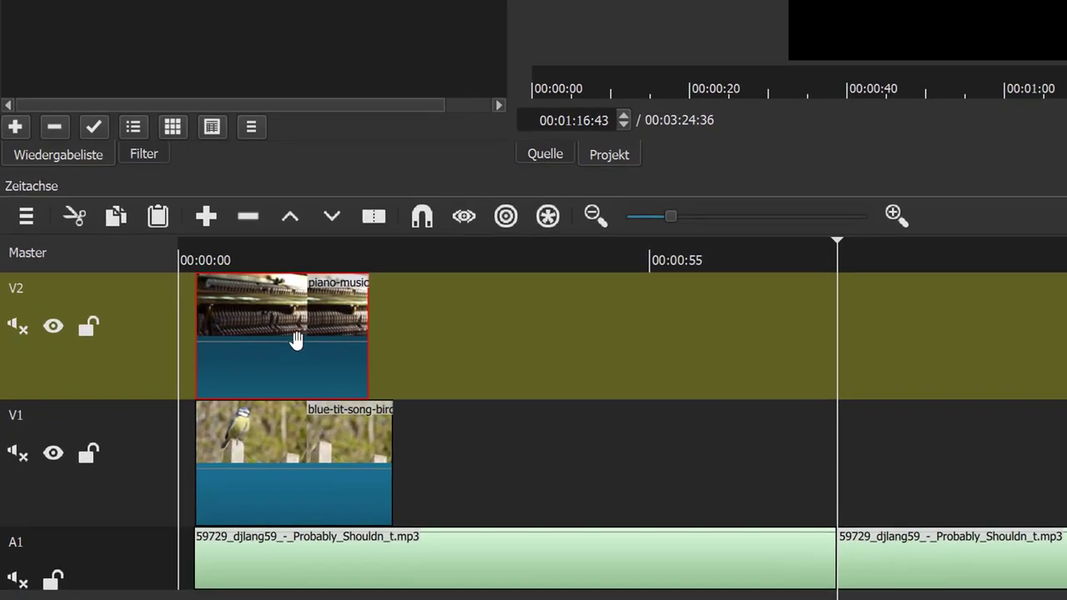
left_click_drag(248, 311, 683, 448)
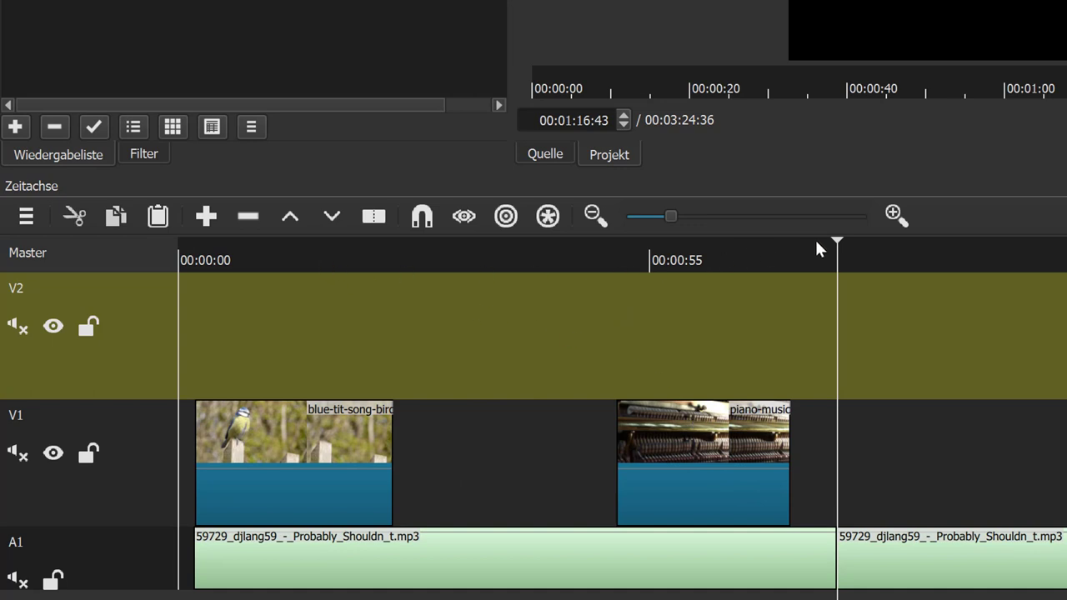
Step: Split the piano clip on V1 at 00:00:56:48
left_click(893, 218)
left_click(895, 217)
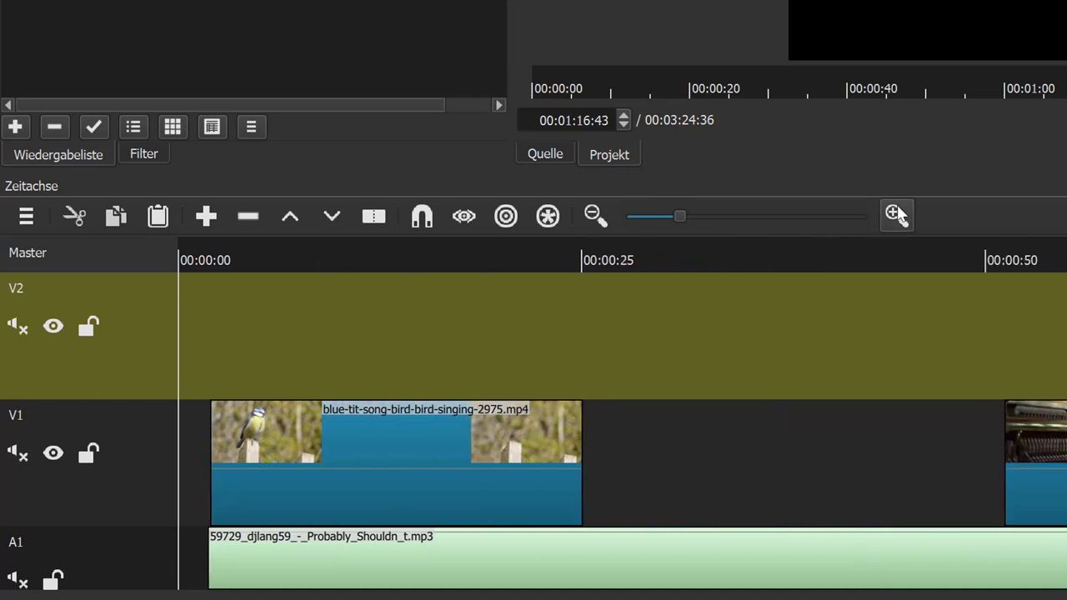
left_click(897, 215)
left_click(883, 462)
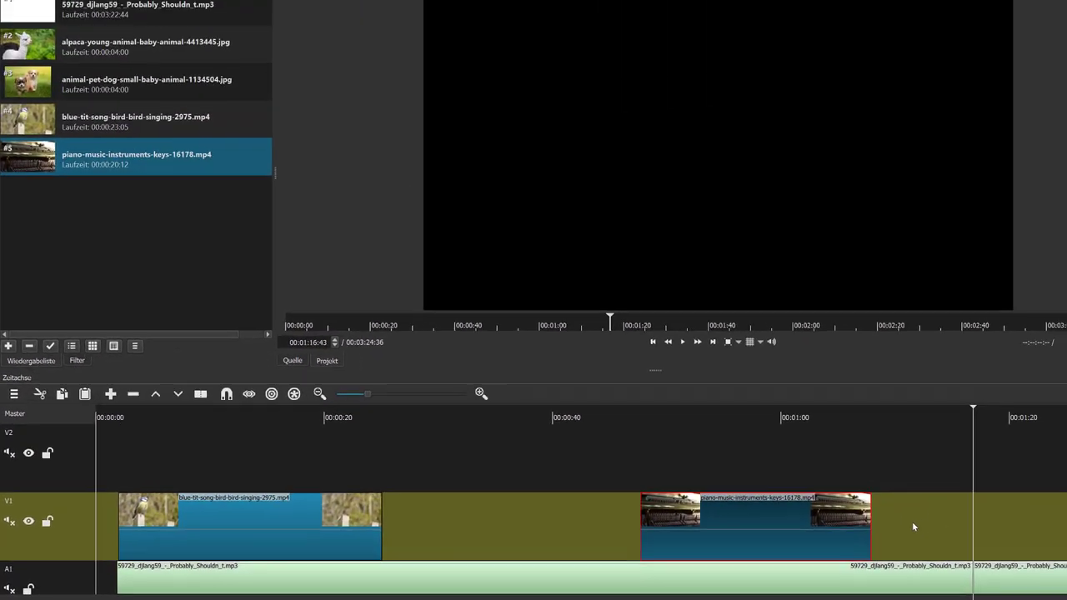
left_click(905, 519)
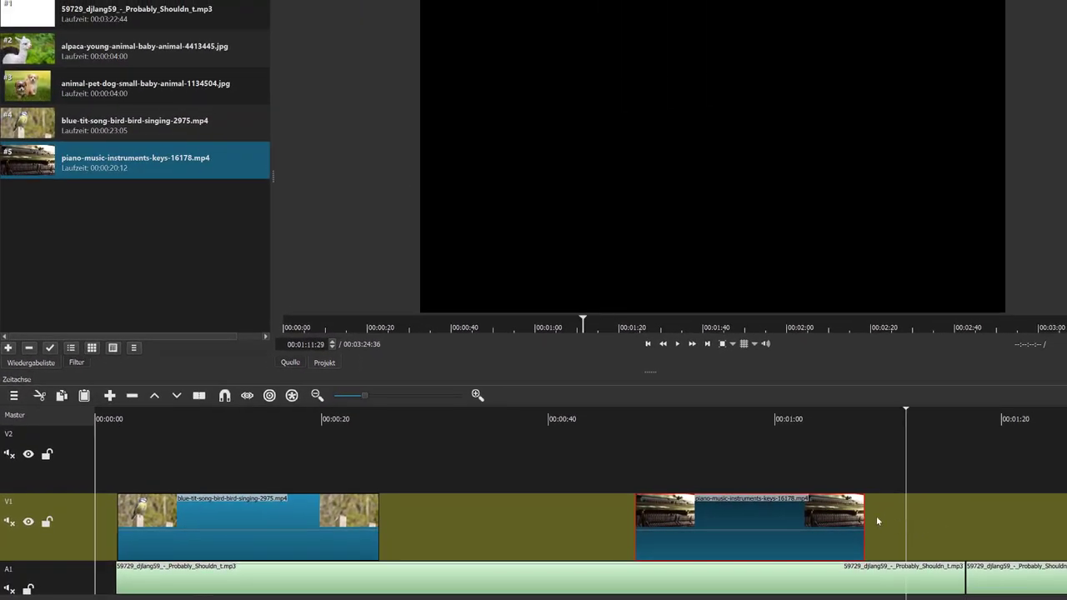
left_click(740, 419)
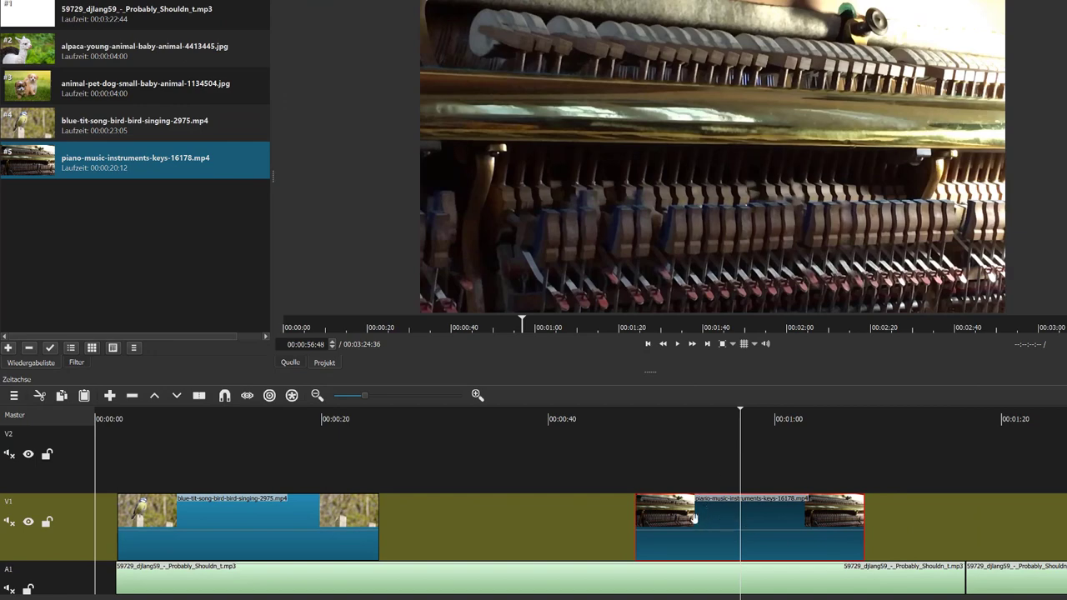
left_click(199, 395)
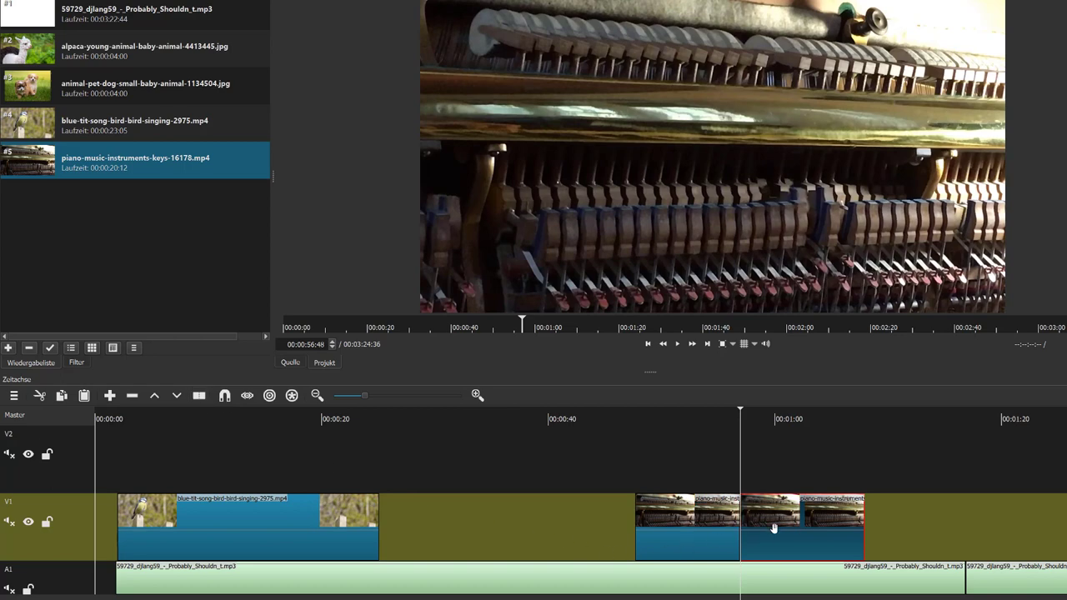
Step: Remove the part of the piano clip after the cut and shorten the remaining part to end at about 55 seconds
right_click(812, 510)
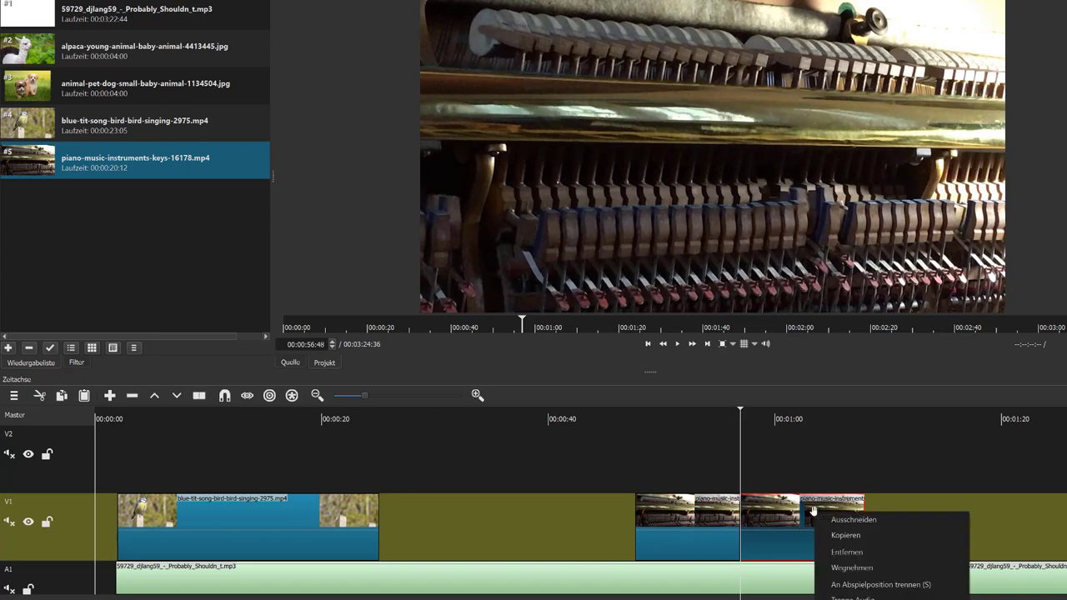
left_click(854, 553)
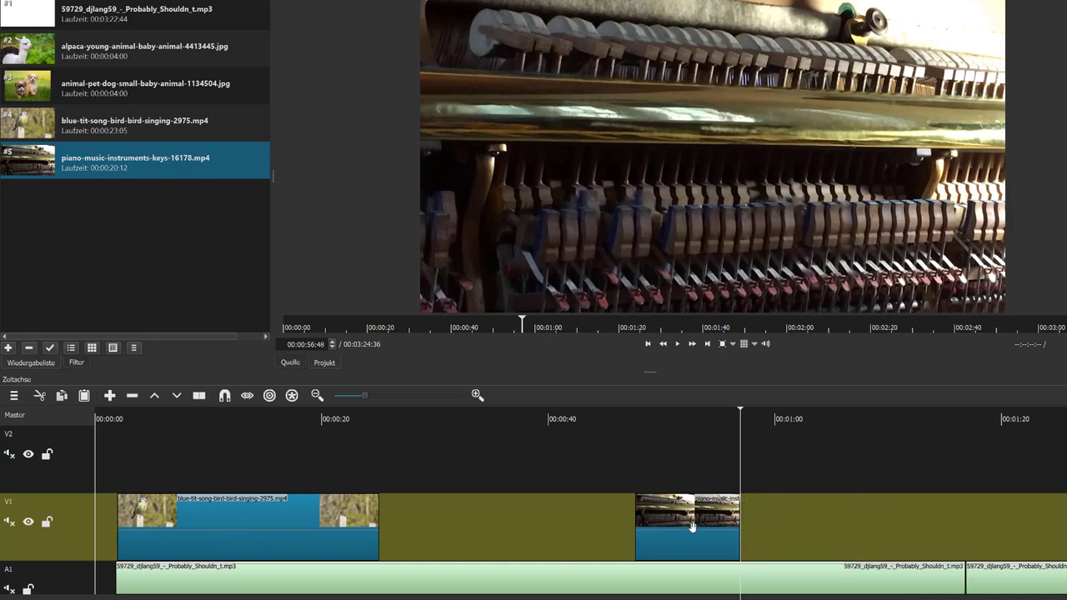
left_click(675, 414)
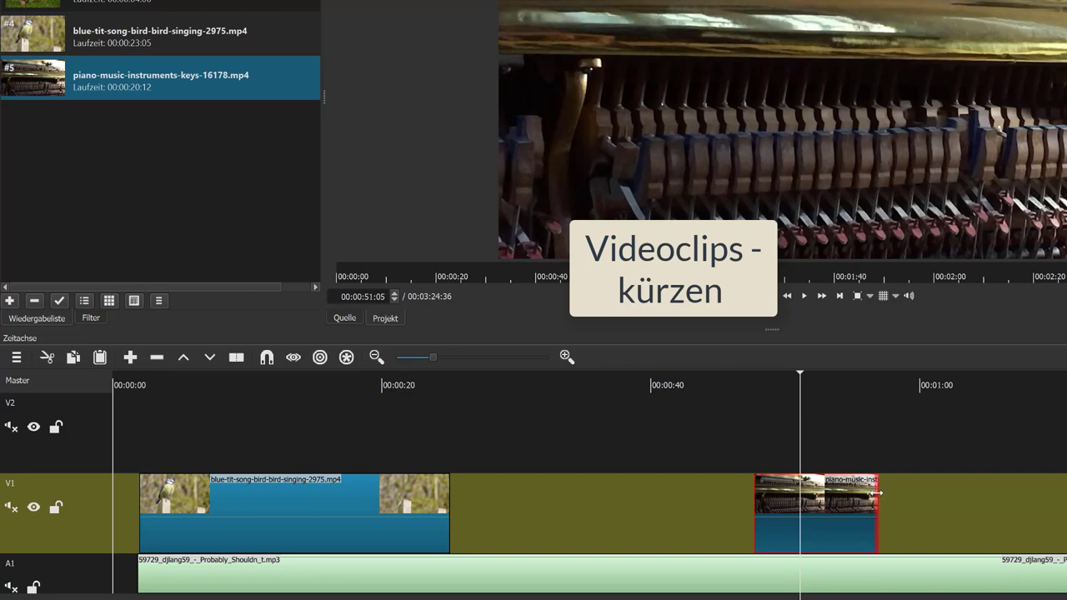
left_click_drag(877, 494, 837, 492)
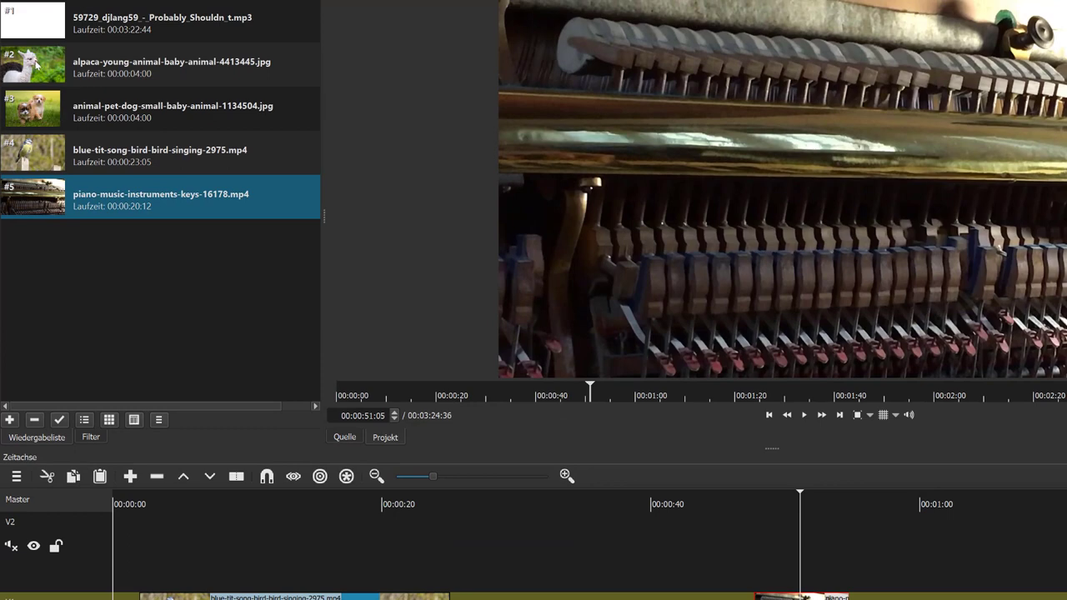
Step: Add the alpaca photo to V2 at about 5 seconds and the dog photo at about 25 seconds
left_click(37, 66)
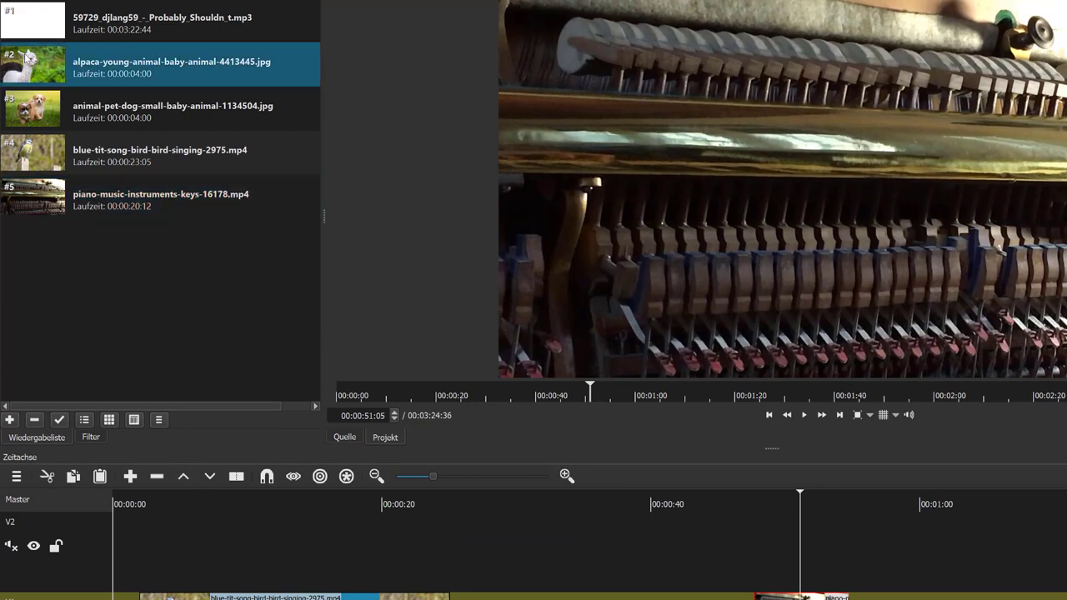
left_click_drag(27, 59, 200, 541)
left_click(44, 111)
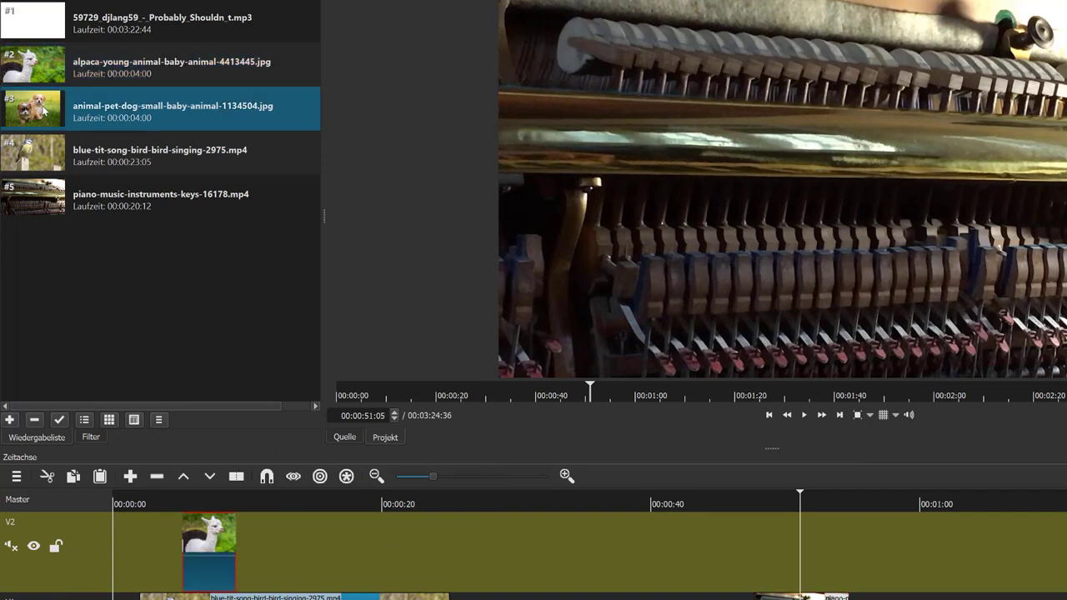
left_click_drag(44, 111, 417, 559)
Step: Play the timeline from 00:00:07:02 to check the switch from the alpaca photo to the bird video
left_click(207, 497)
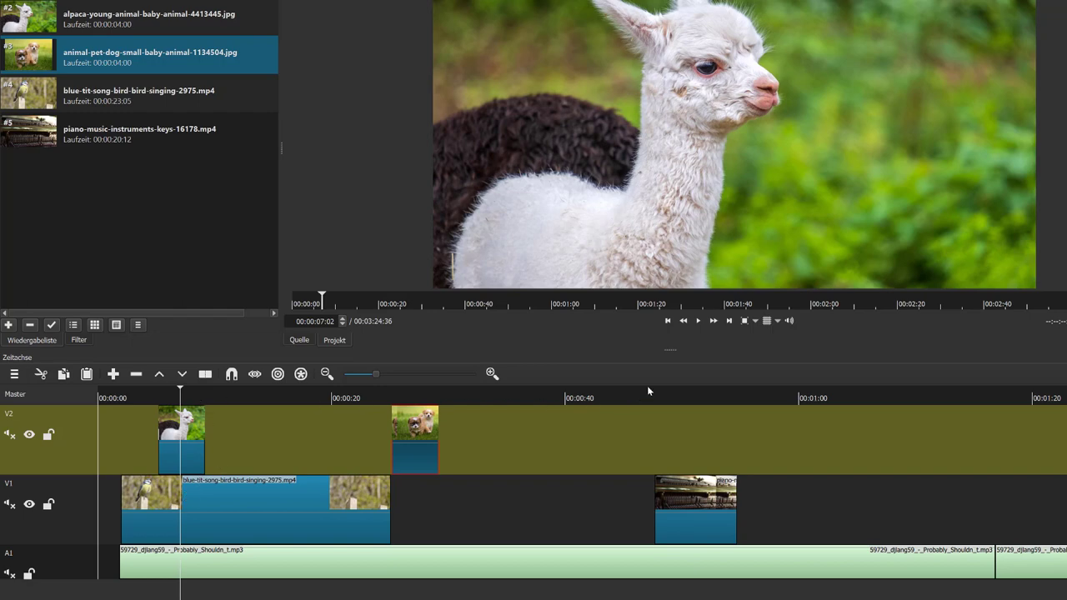
left_click(699, 324)
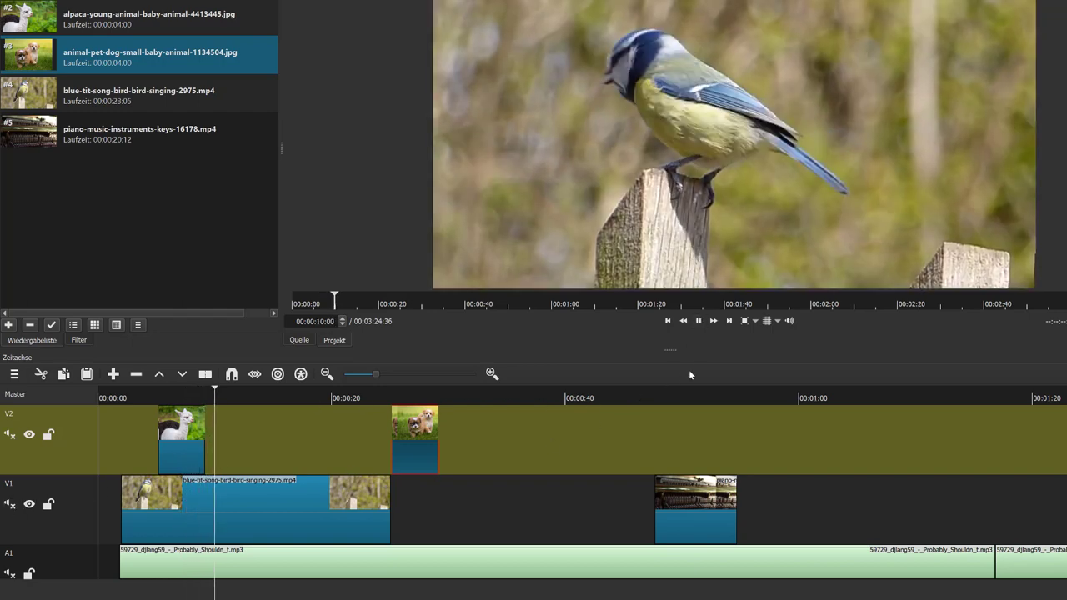
left_click(698, 321)
Step: Move the dog photo on V2 to about 11.5 seconds, above the bird clip, and play that passage
left_click_drag(410, 422, 240, 427)
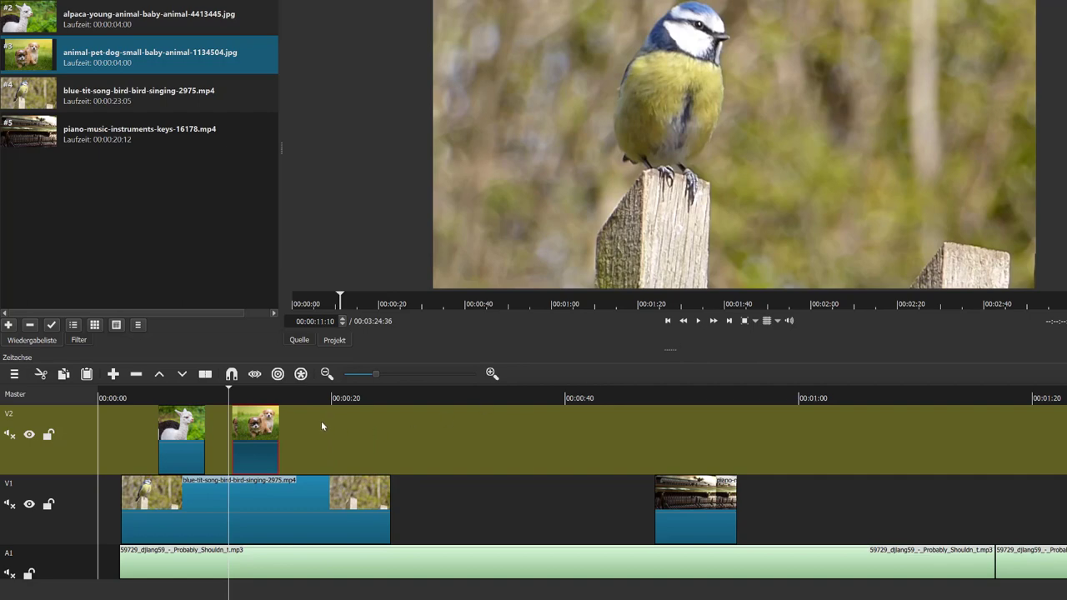
left_click(700, 321)
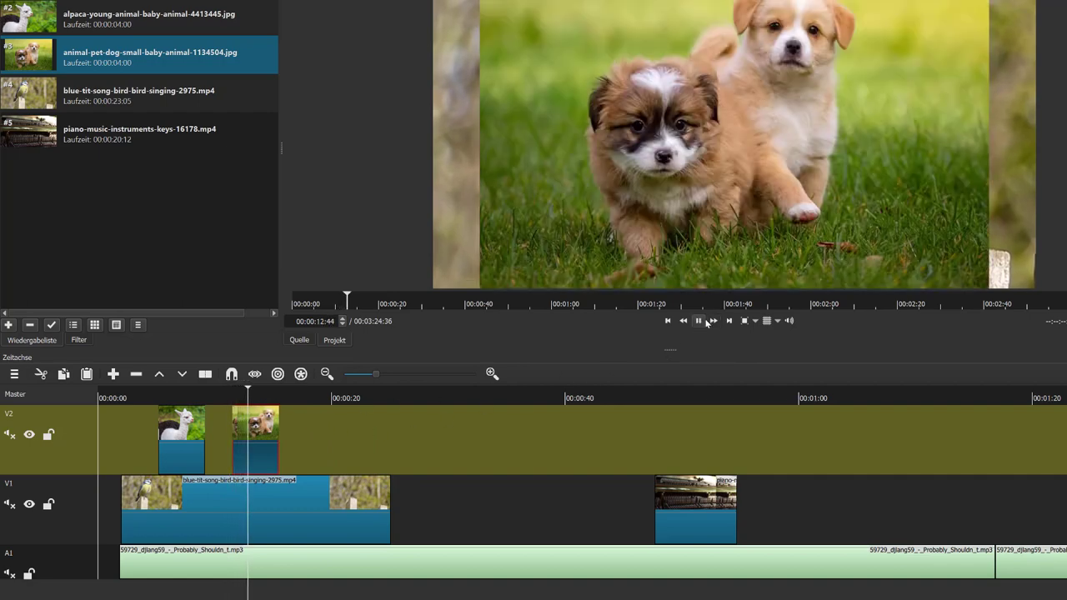
left_click(701, 321)
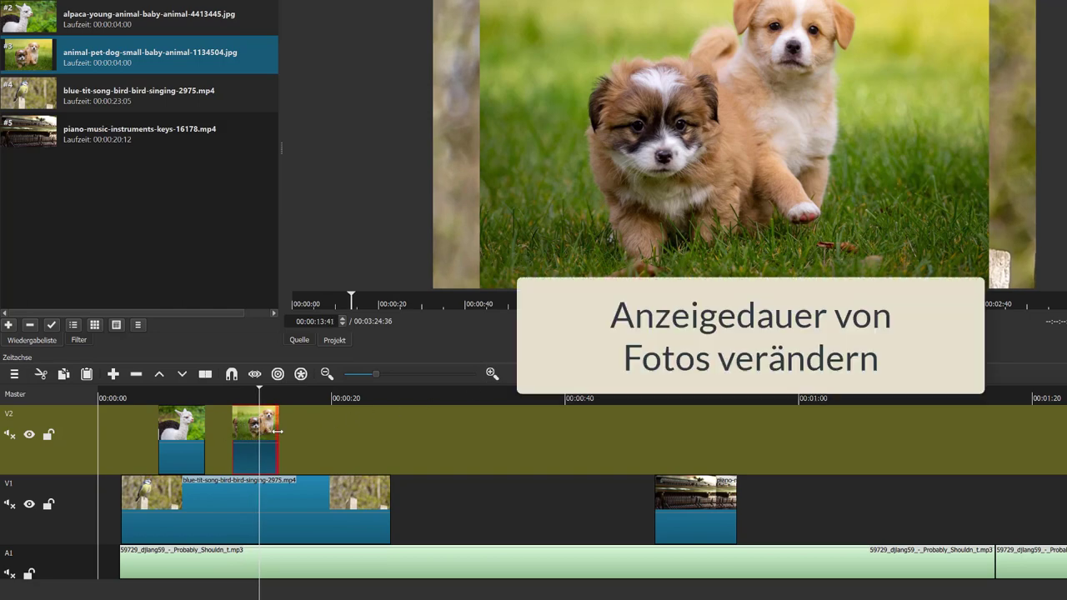
Step: Lengthen the dog photo on V2 to about 12.5 seconds and check its display at several playhead positions
left_click_drag(277, 431, 332, 414)
left_click(289, 399)
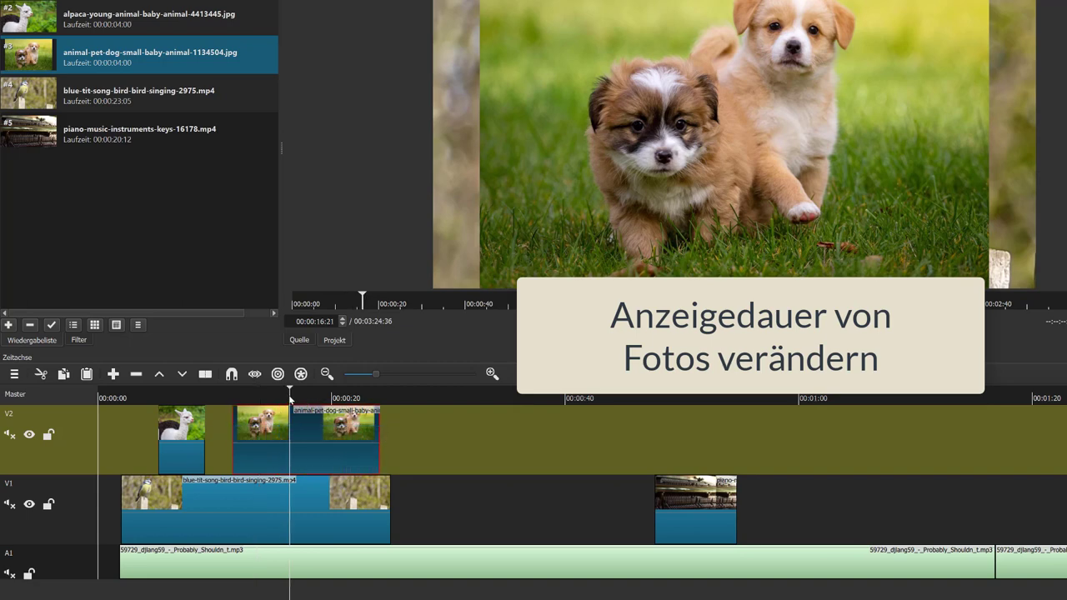
left_click(335, 400)
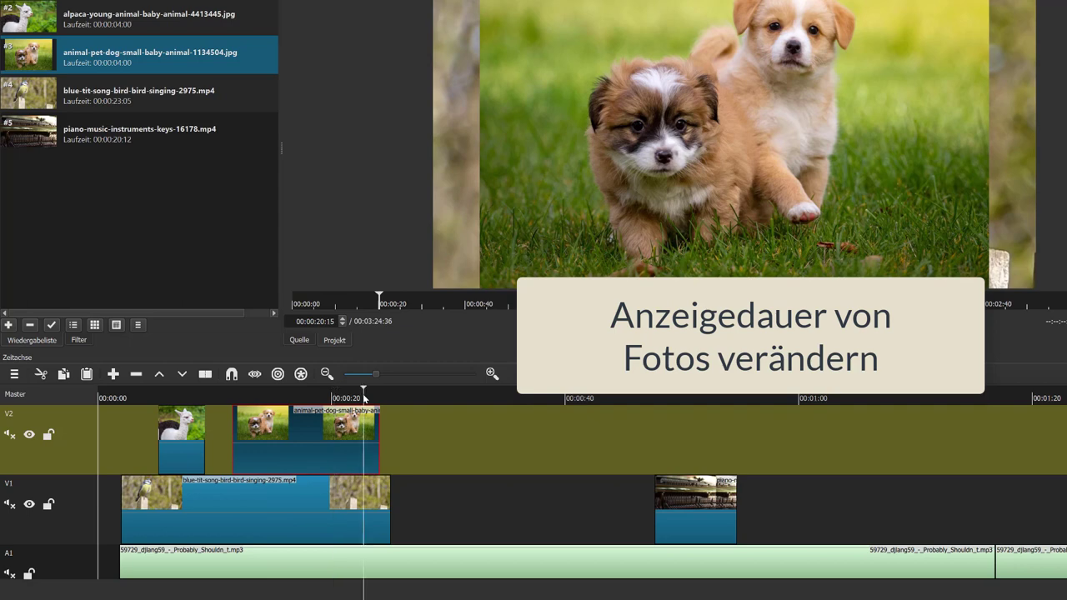
left_click(364, 399)
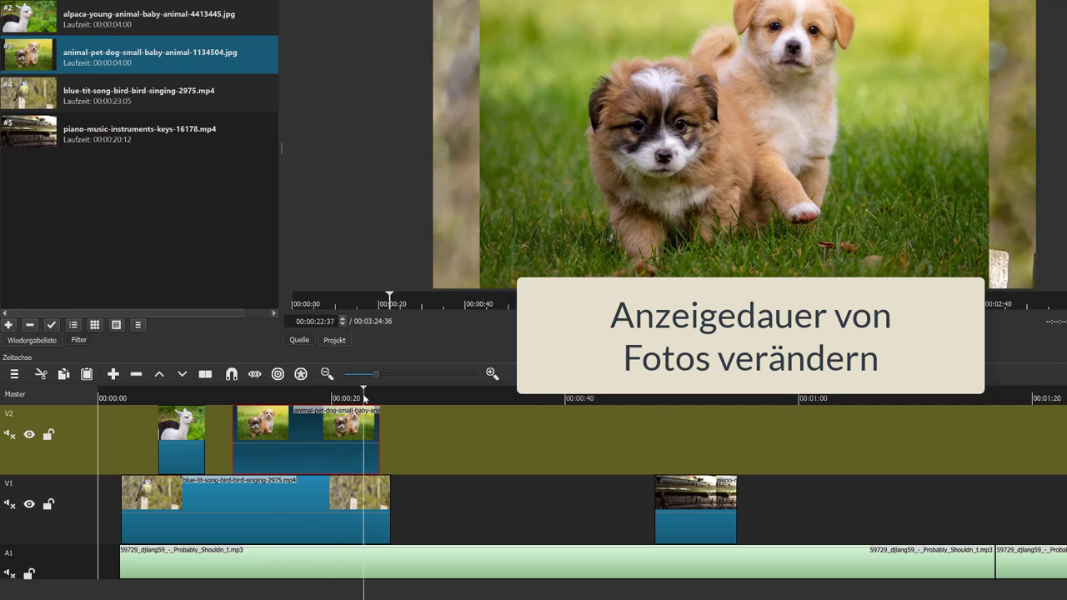
left_click(197, 399)
Step: Move the dog photo on V2 to about 39 seconds and the piano clip on V1 to about 29 seconds
left_click_drag(302, 430, 451, 499)
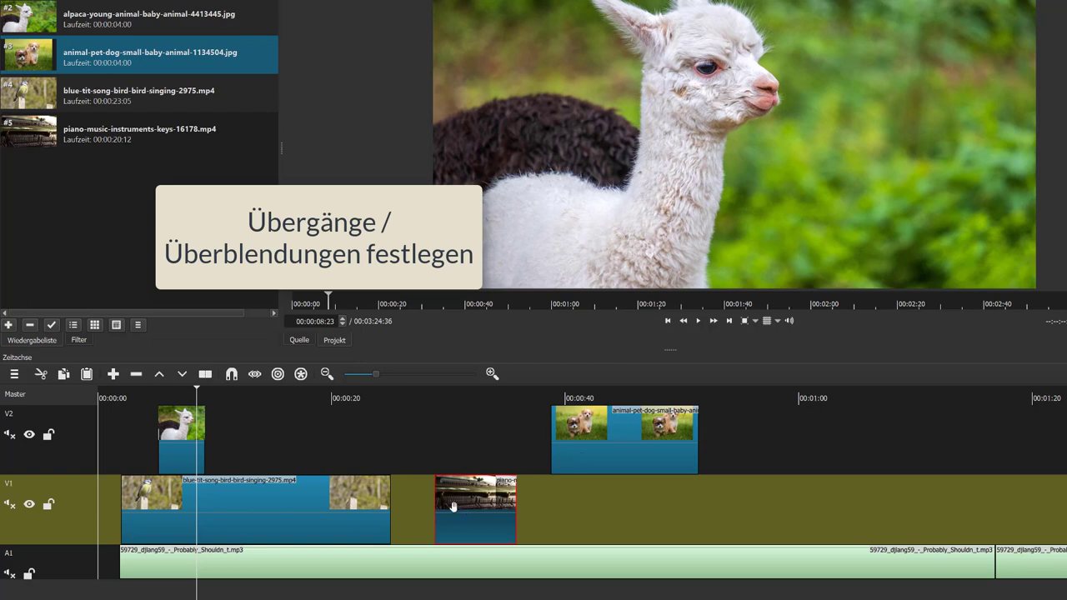
mouse_move(454, 501)
left_mouse_down()
mouse_move(375, 502)
mouse_move(443, 502)
left_mouse_up()
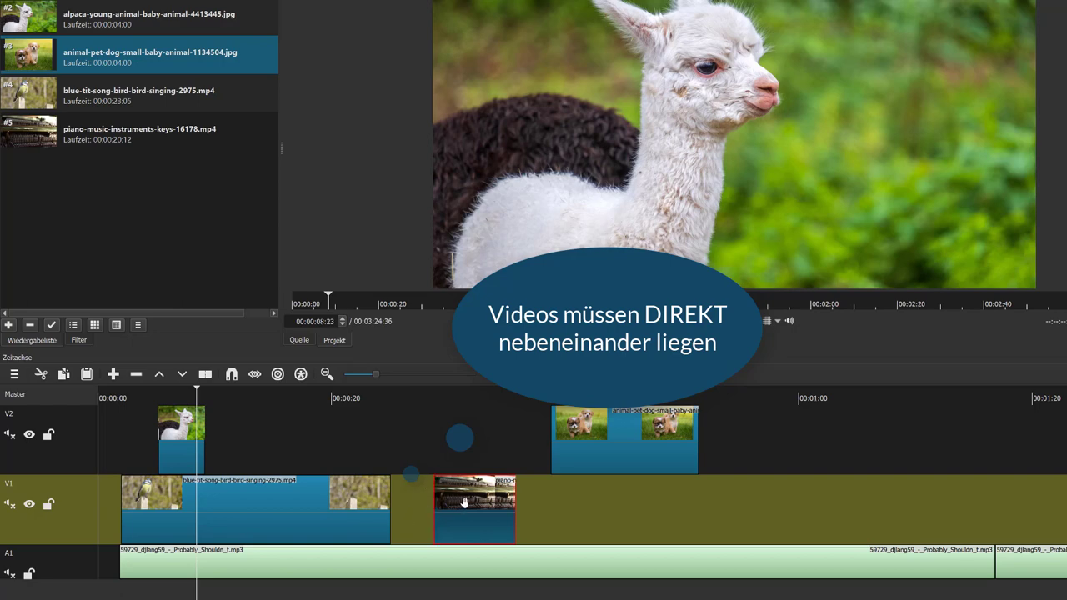
left_click_drag(462, 503, 408, 515)
Step: Remove the gap between the bird clip and the piano clip on V1
left_click(409, 494)
right_click(410, 494)
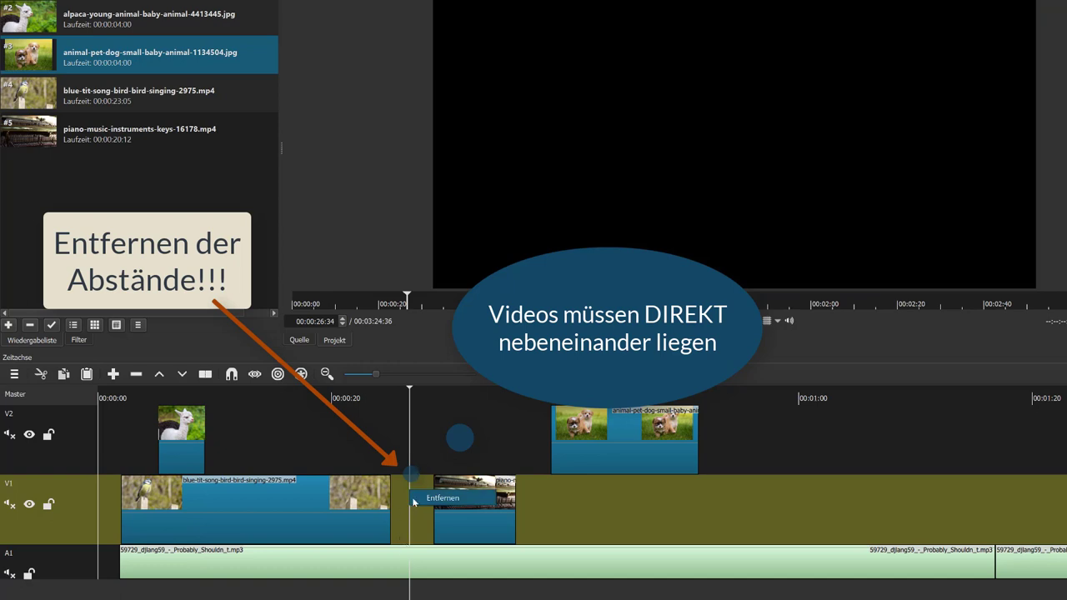
left_click(414, 499)
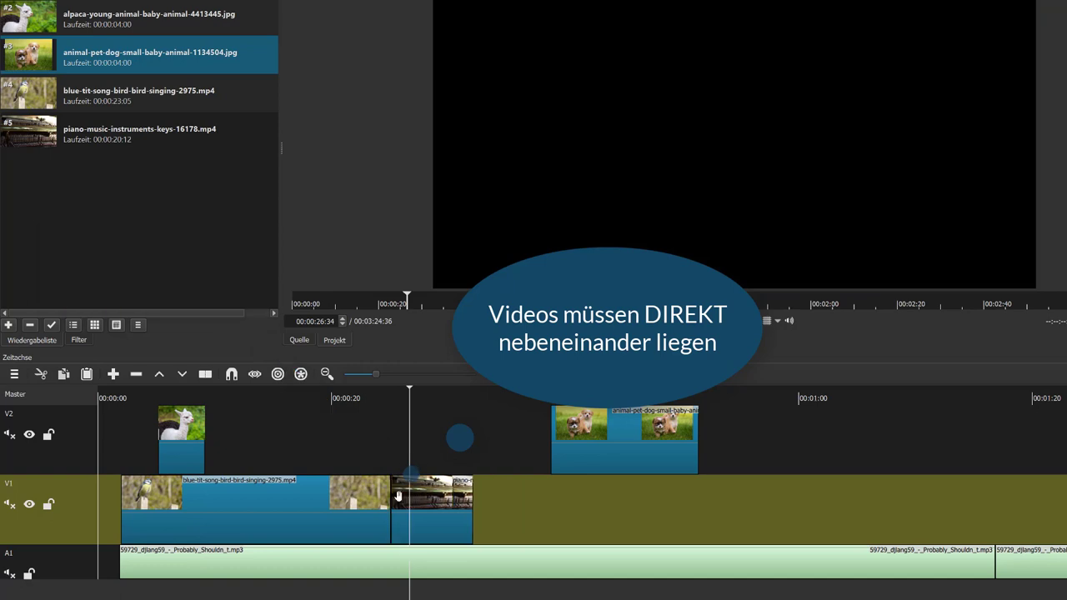
Step: Create a crossfade by overlapping the piano clip with the bird clip's end by about 3 seconds, and play it from 00:00:18:34
left_click_drag(426, 503, 389, 512)
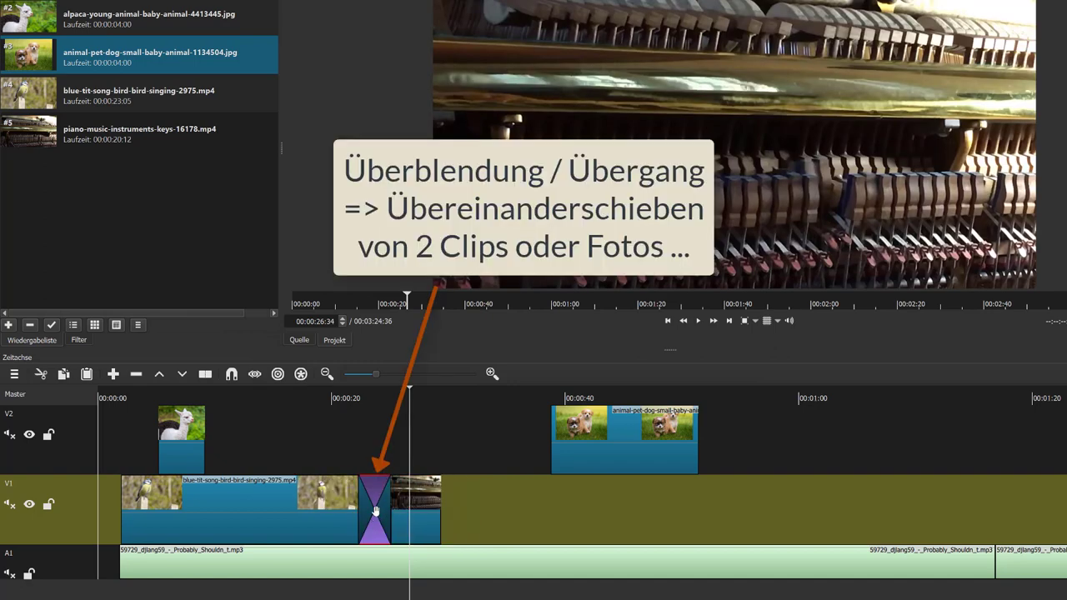
left_click(316, 397)
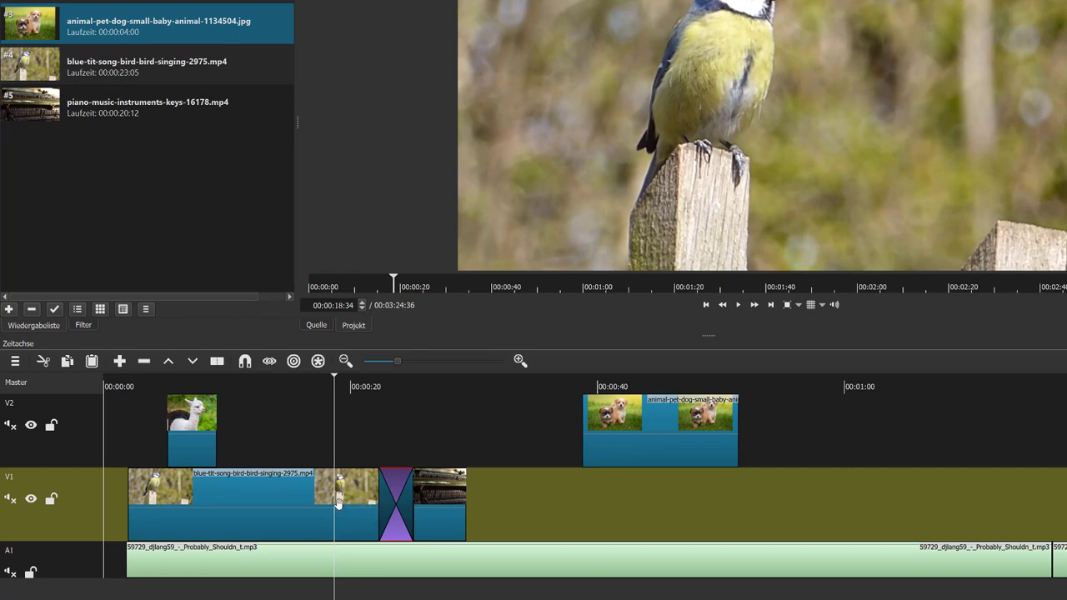
left_click(740, 305)
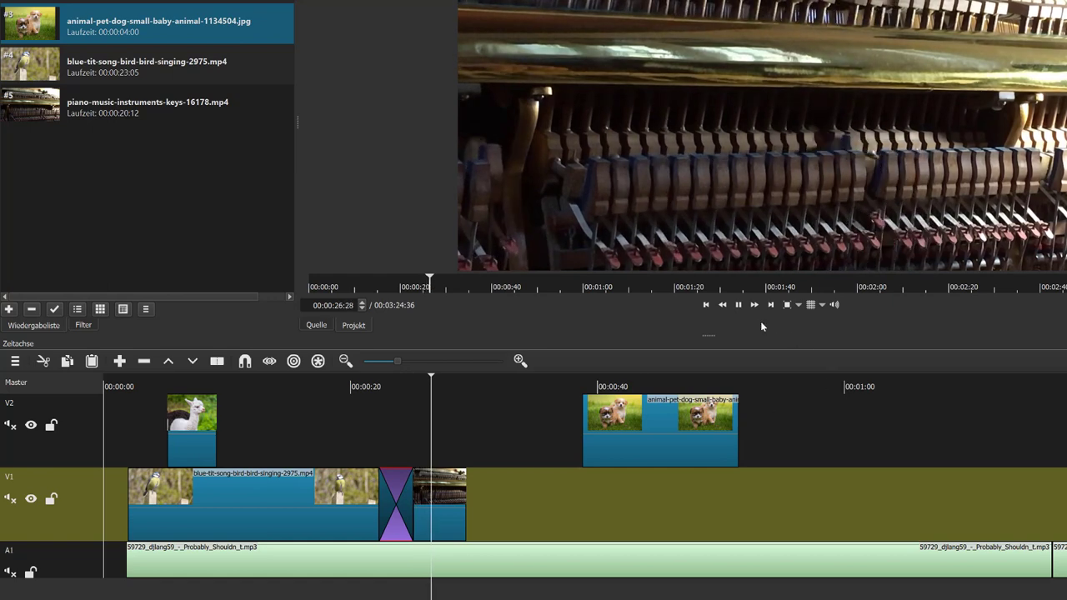
left_click(738, 305)
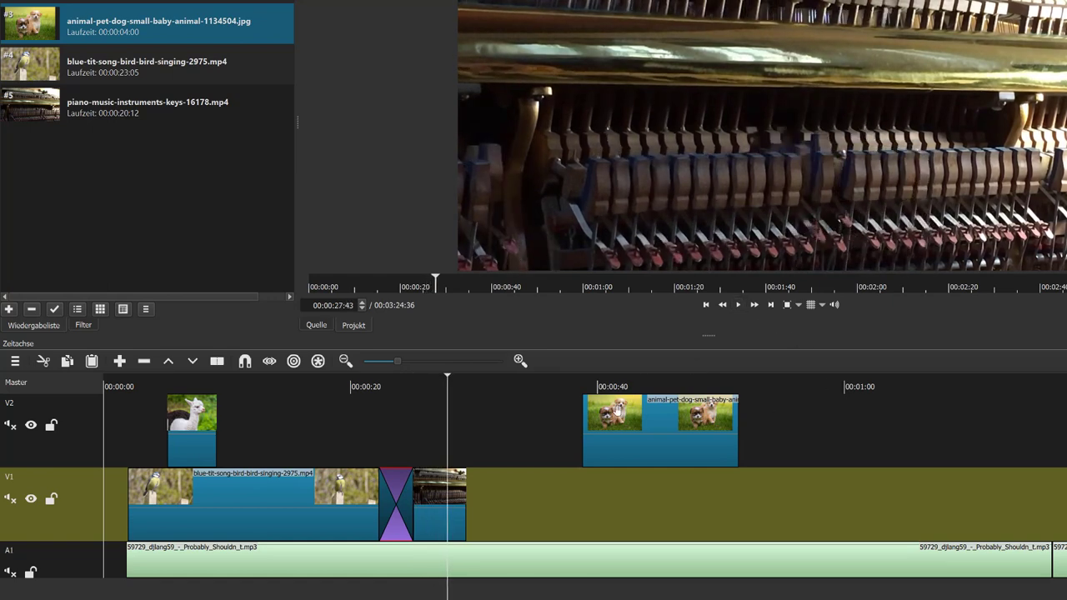
Step: Move the dog photo on V2 to start where the piano clip ends, at about 29.5 seconds, and play the switch
left_click_drag(597, 435, 484, 407)
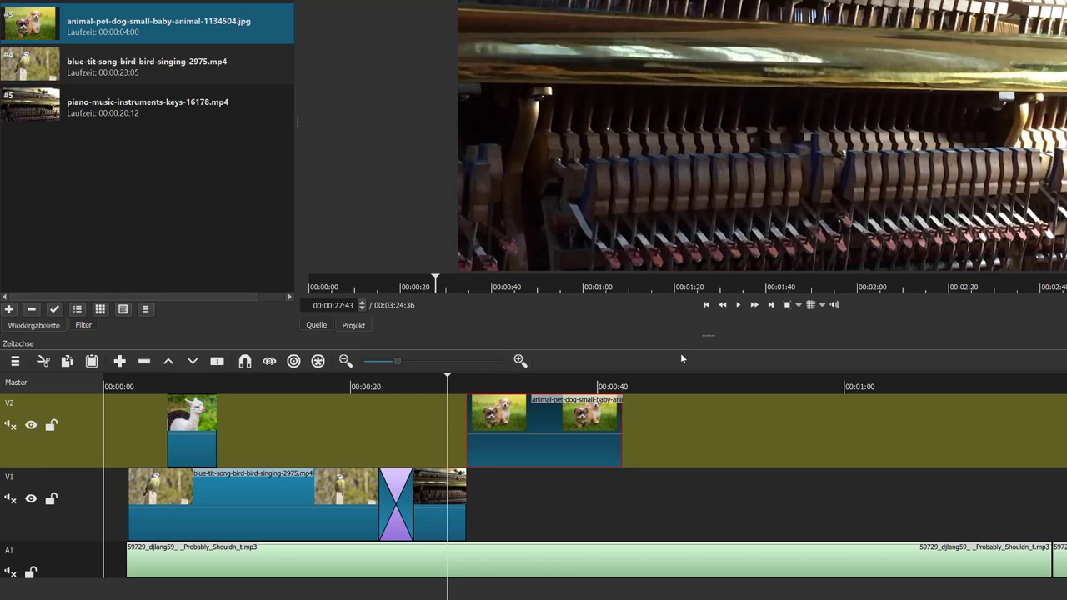
left_click(741, 304)
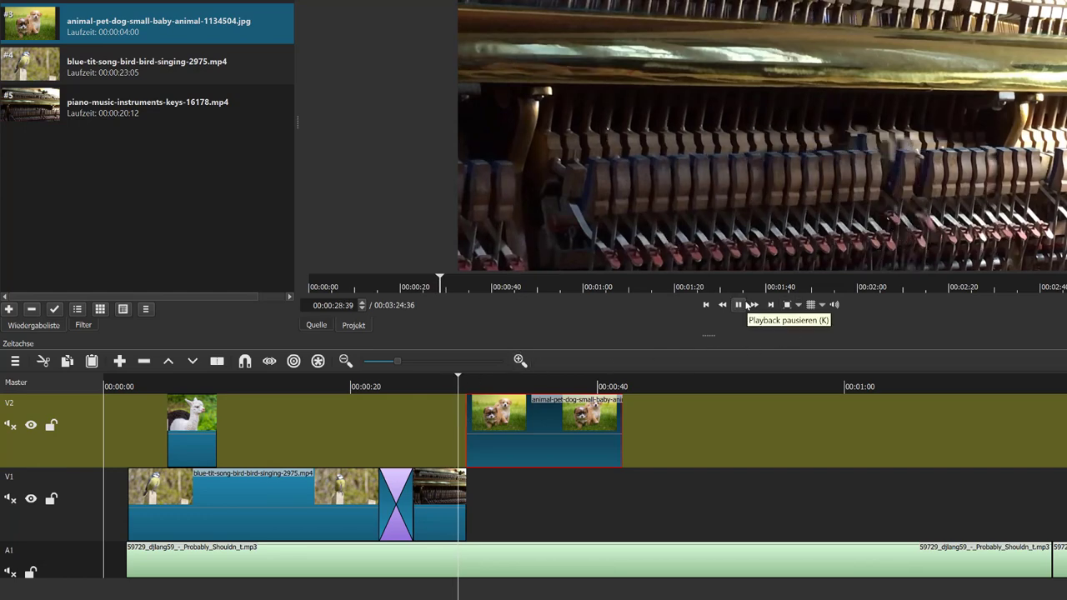
left_click(738, 305)
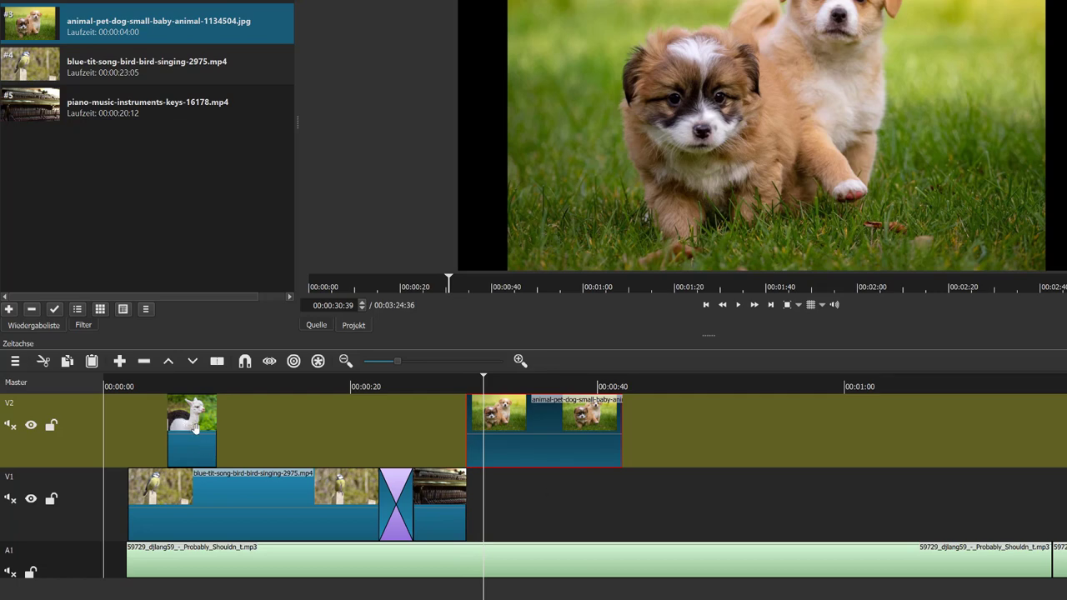
Step: Move the alpaca photo to the start of V2 and shorten it to about 2 seconds, ending where the bird clip begins
left_click_drag(175, 417, 119, 413)
left_click_drag(151, 468, 117, 472)
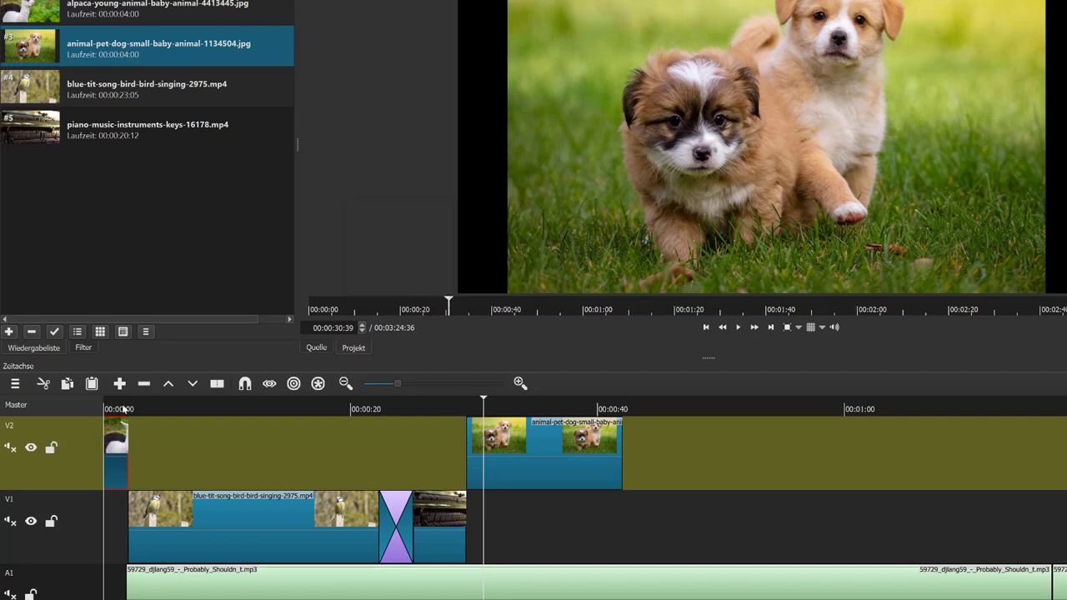
left_click(121, 408)
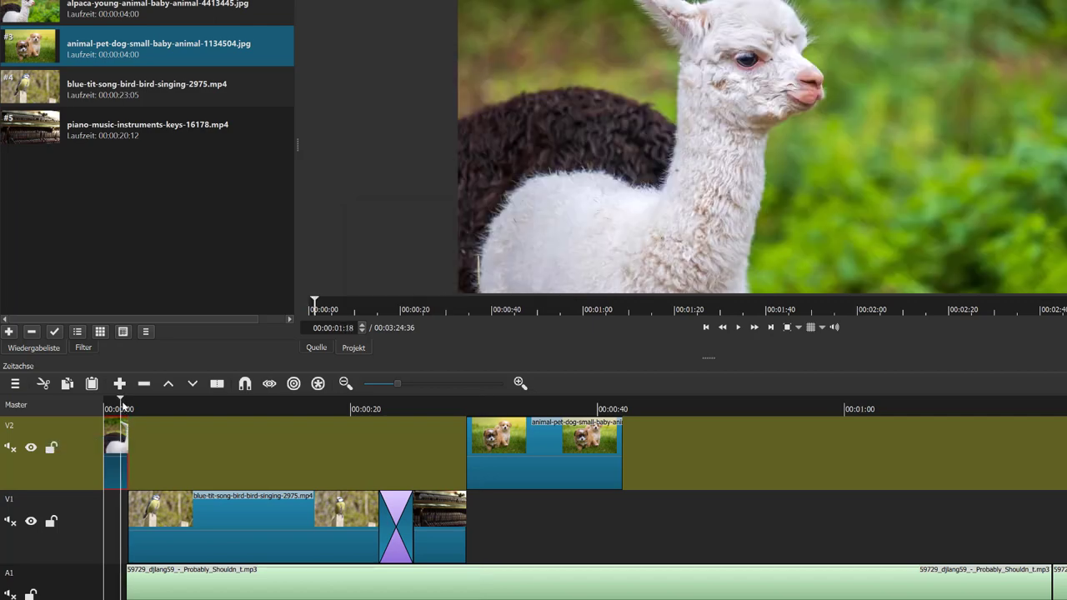
Step: Play the timeline from the beginning past the alpaca photo and return the playhead to 00:00:00:00
key("Home")
left_click(738, 327)
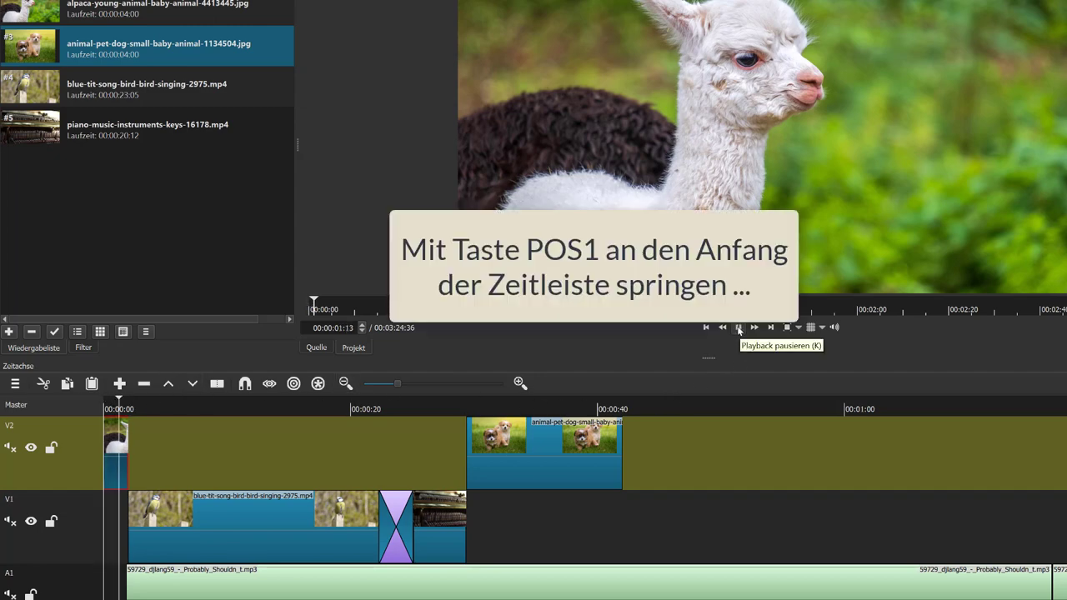
left_click(738, 327)
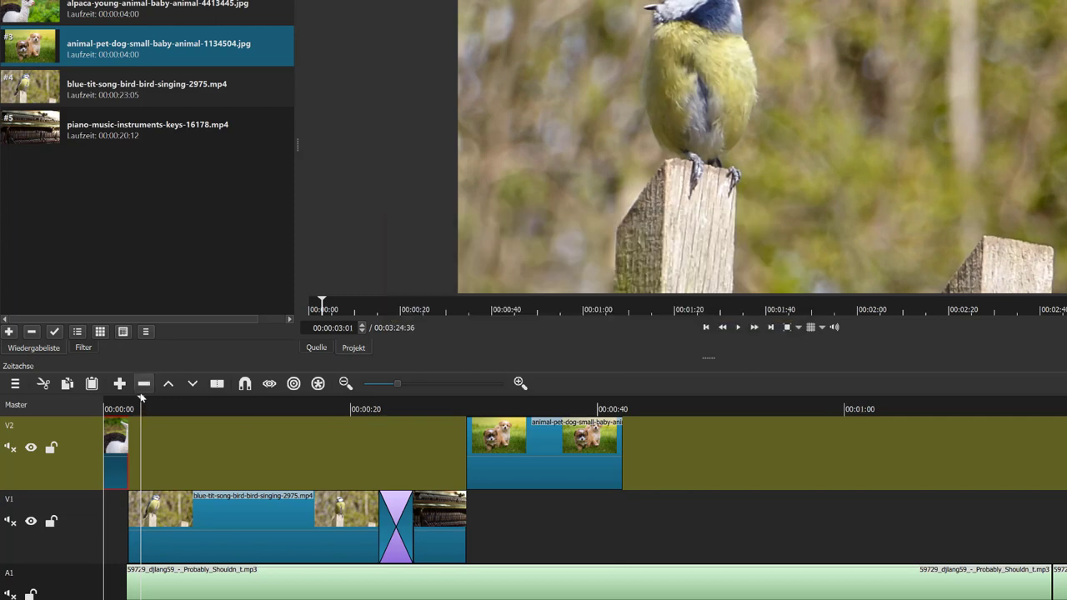
left_click(104, 403)
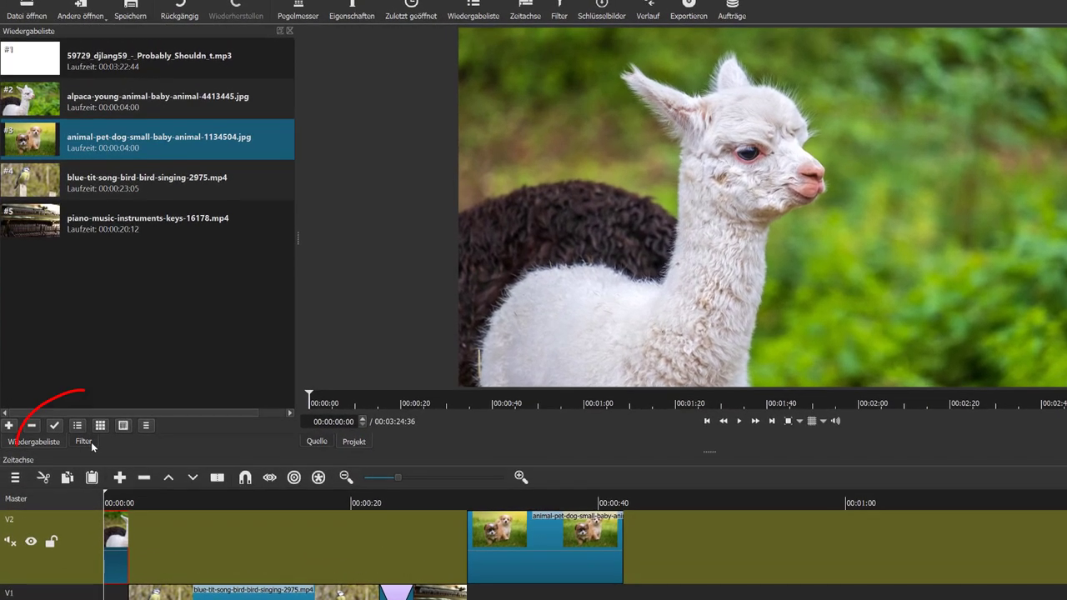
Step: Add the video filter "Text: Einfach" to the alpaca photo on V2
left_click(78, 382)
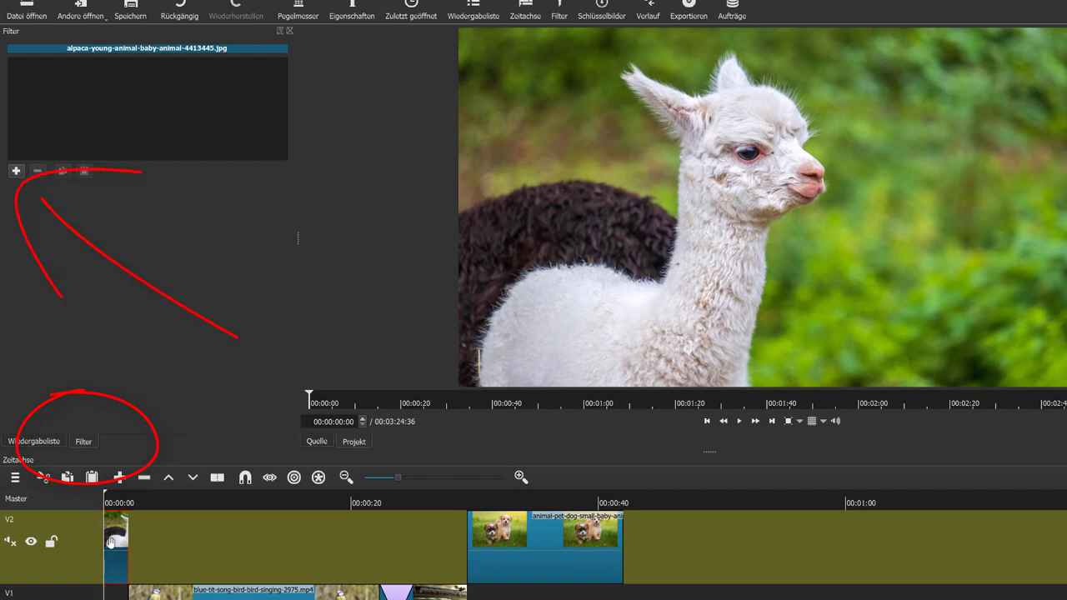
left_click(15, 172)
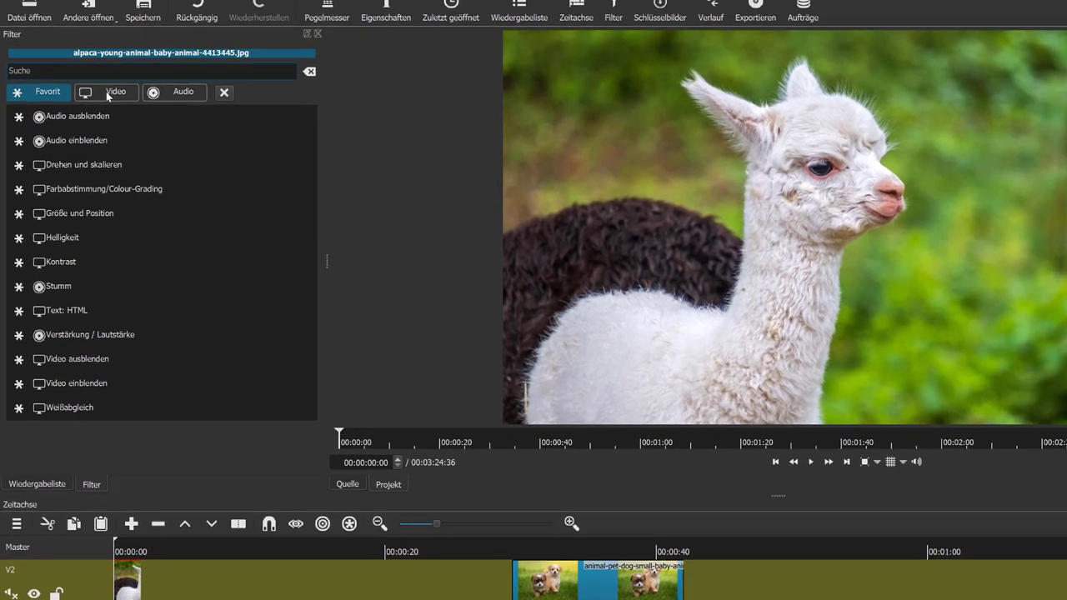
left_click(104, 83)
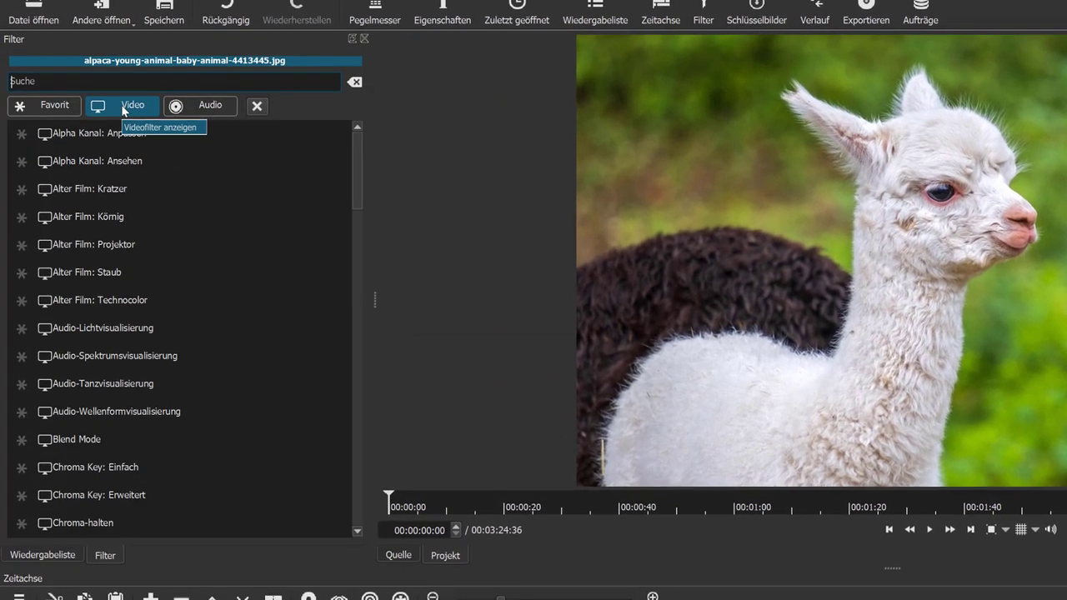
scroll(130, 267, "down", 3)
scroll(164, 337, "down", 10)
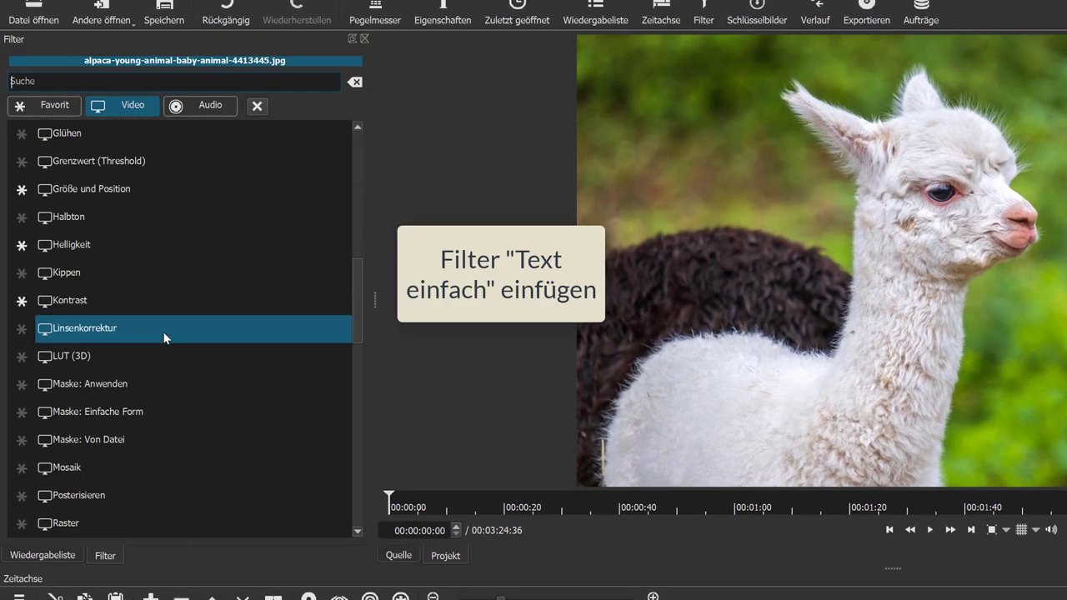
scroll(164, 338, "down", 3)
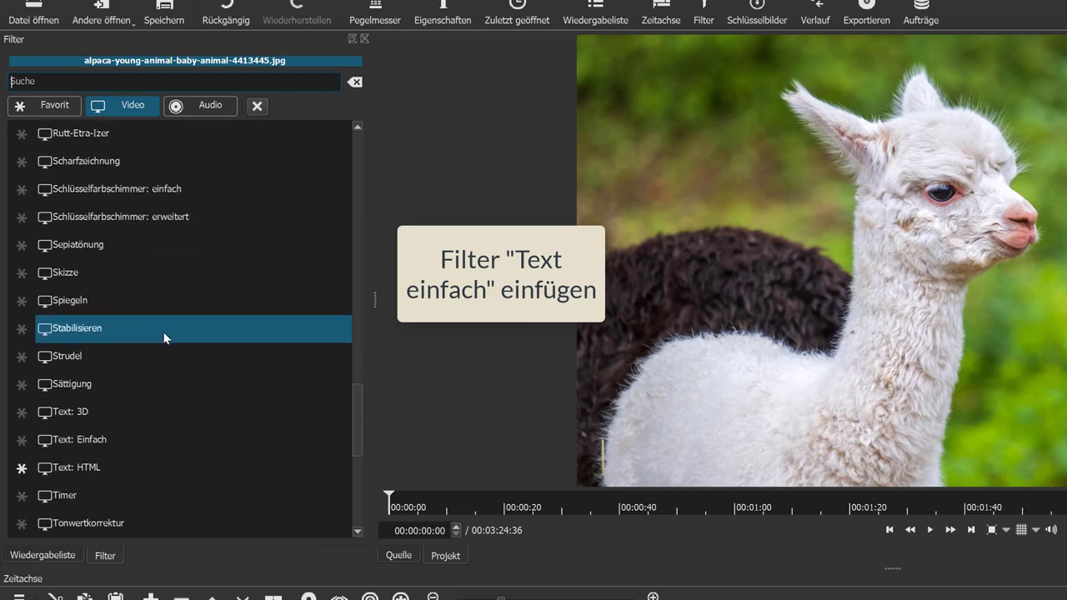
left_click(107, 440)
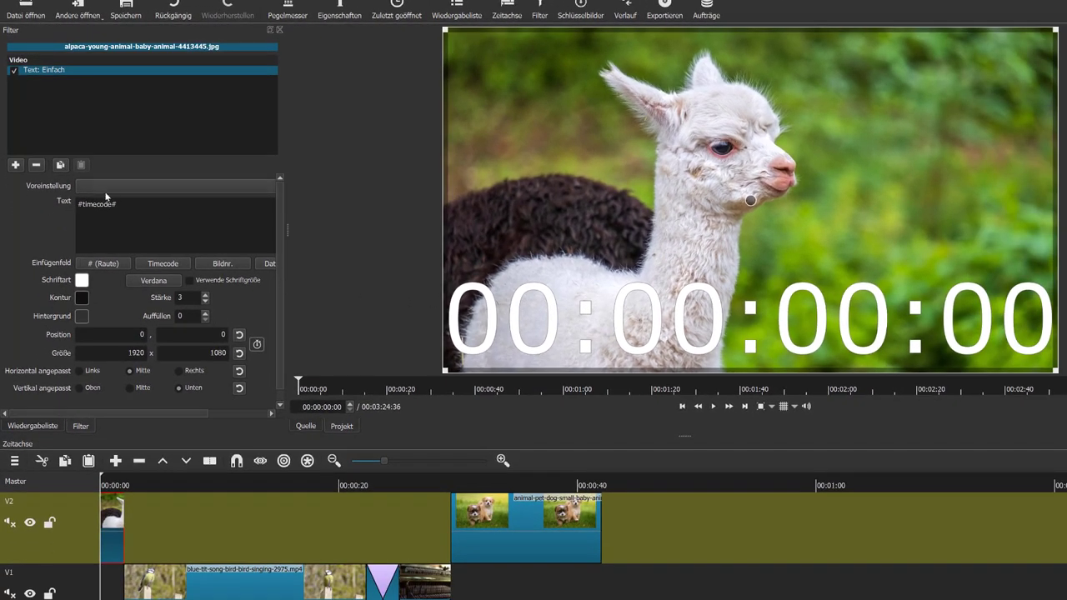
Step: Replace the alpaca photo's placeholder text with "Videoschnitt mit Shotcut für Einsteiger/innen"
left_click_drag(129, 207, 86, 205)
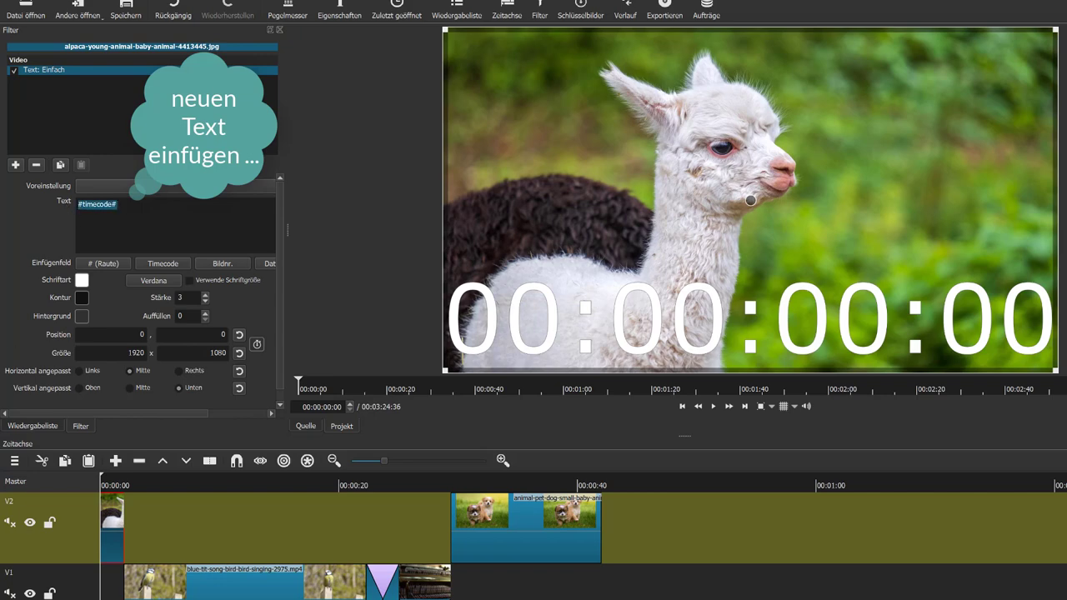
left_click(122, 203)
key("ctrl+a")
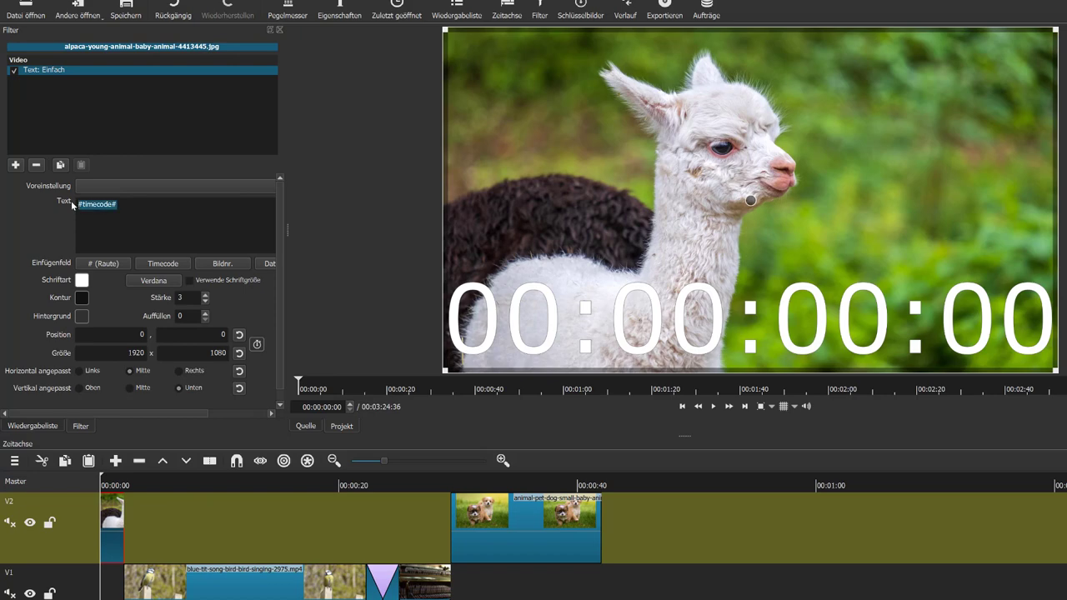
type("Videoschnitt mit Shotcut für Einsteiger/innen")
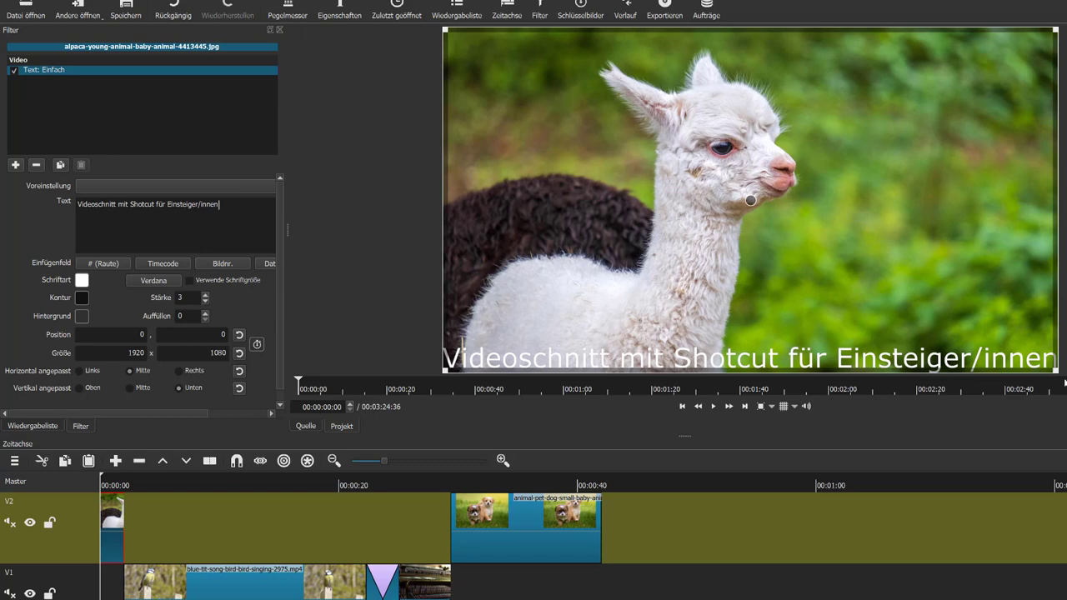
Step: Shrink the title box to about 968 x 481, break the line before "für", and move the box to about 908, 421
left_click_drag(1056, 371, 750, 177)
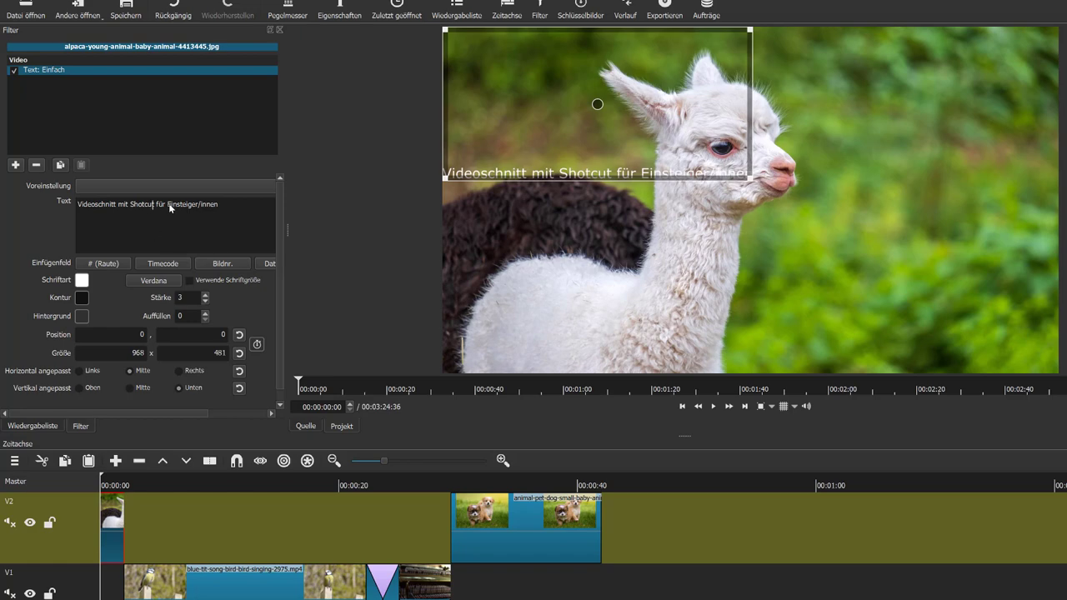
key("Return")
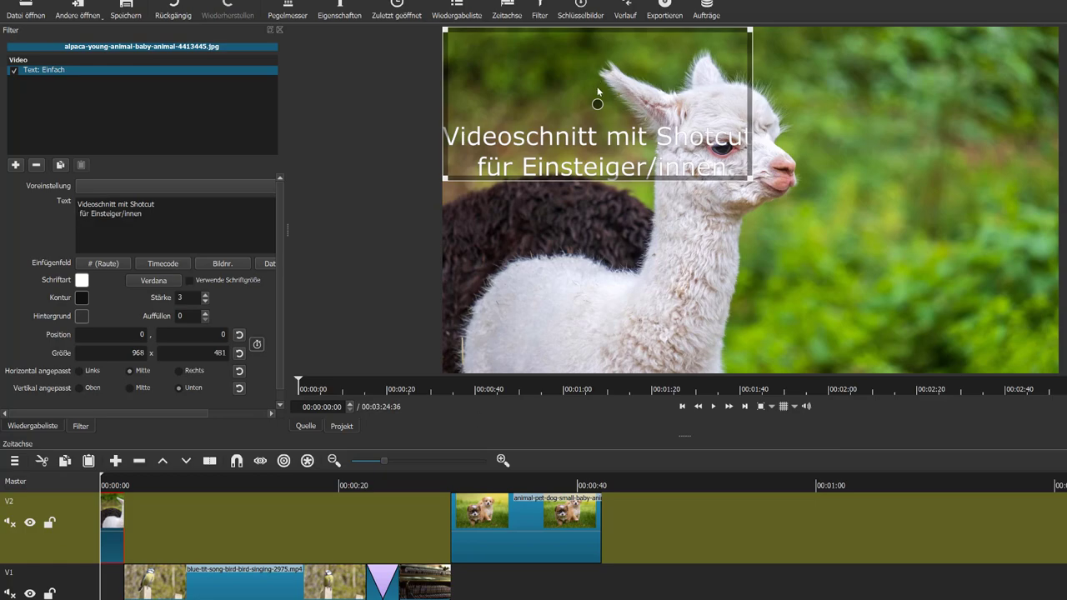
left_click_drag(613, 110, 916, 249)
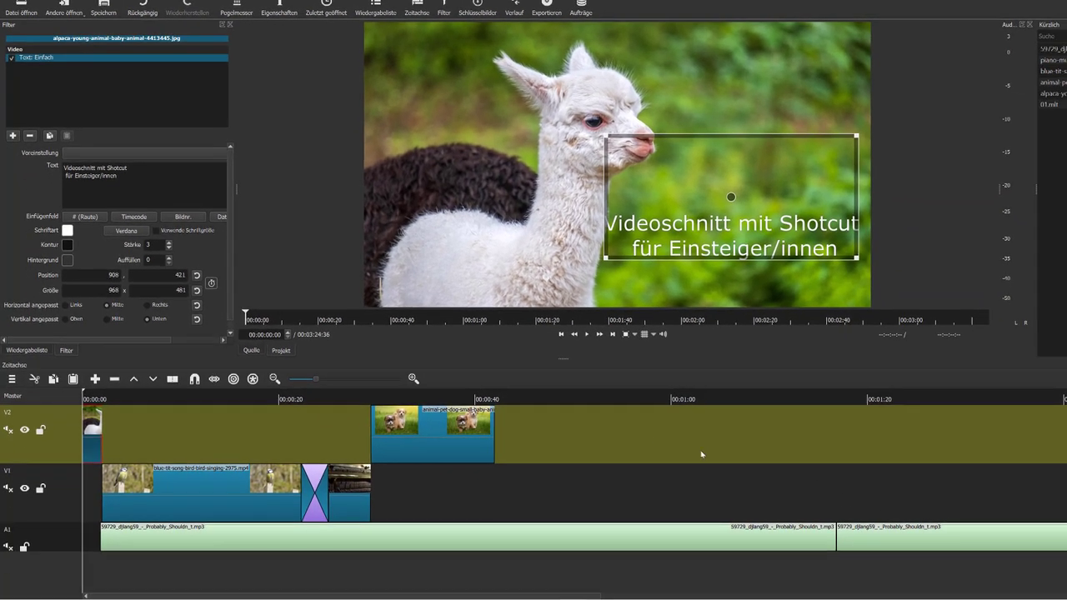
Step: Split the A1 music at the dog photo's end, 00:00:42:01, and delete both music clips after it
left_click(491, 400)
left_click_drag(491, 393, 495, 392)
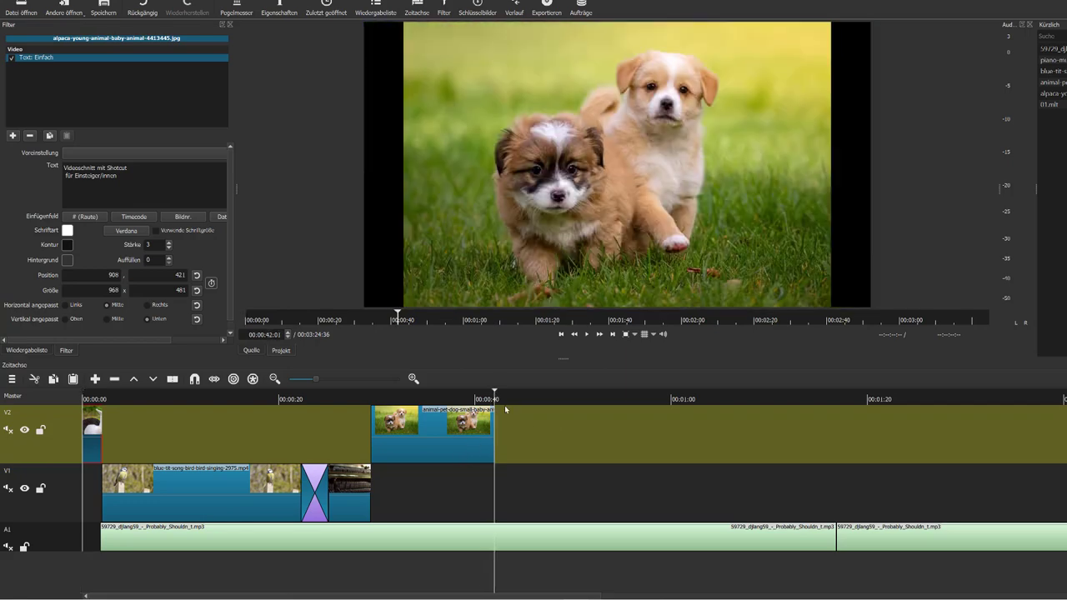
left_click(511, 538)
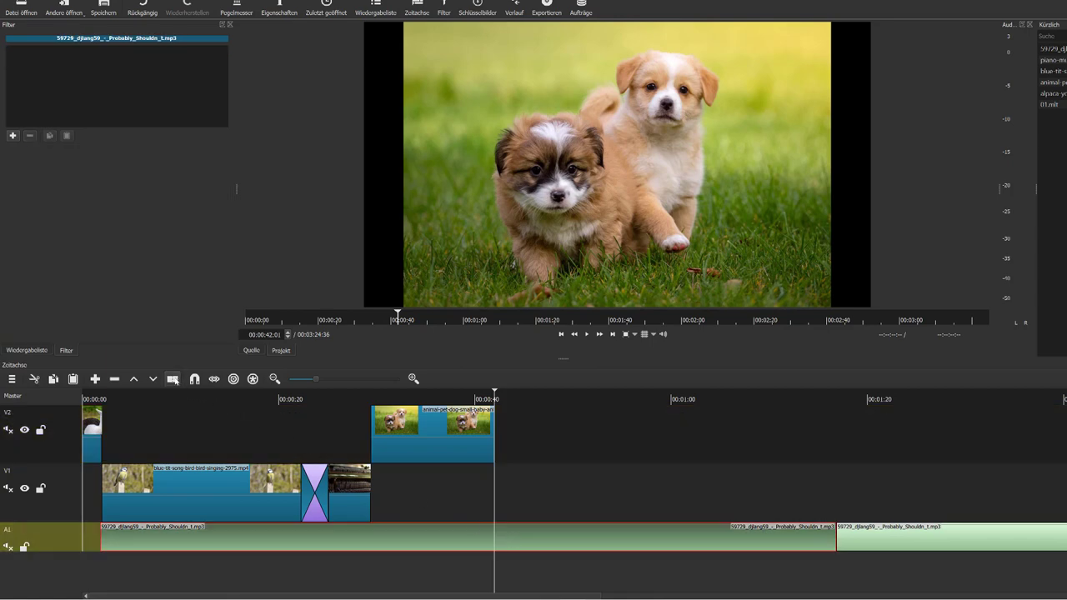
left_click(172, 379)
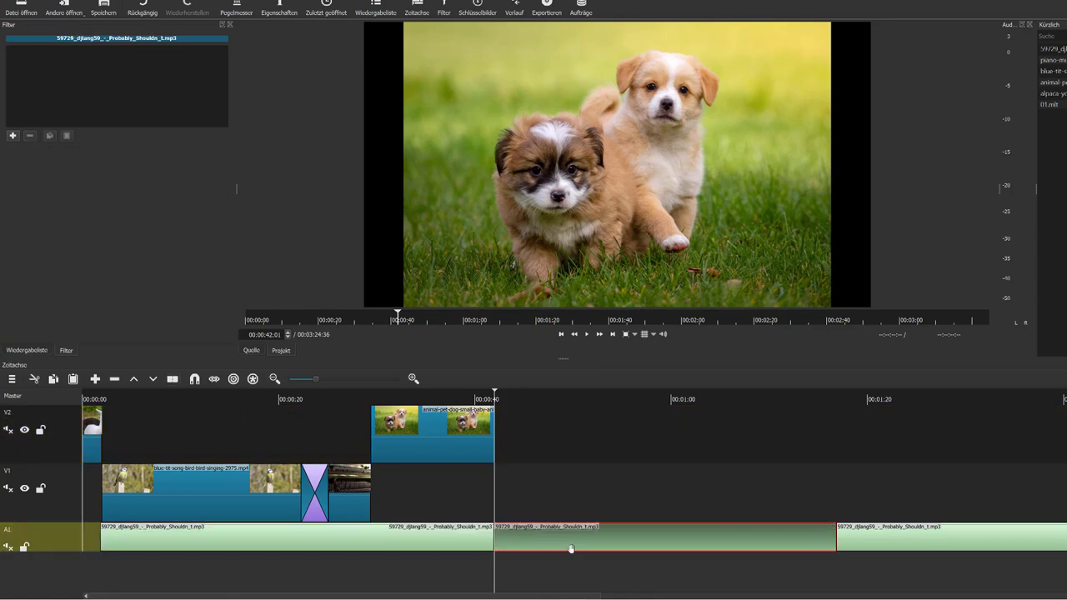
key("Delete")
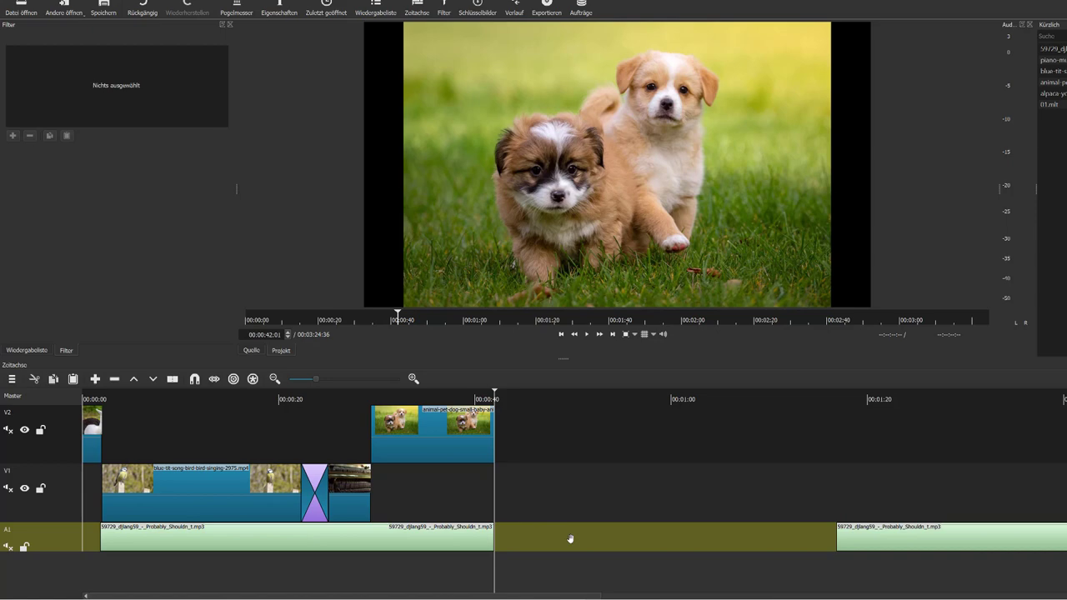
left_click(900, 540)
key("Delete")
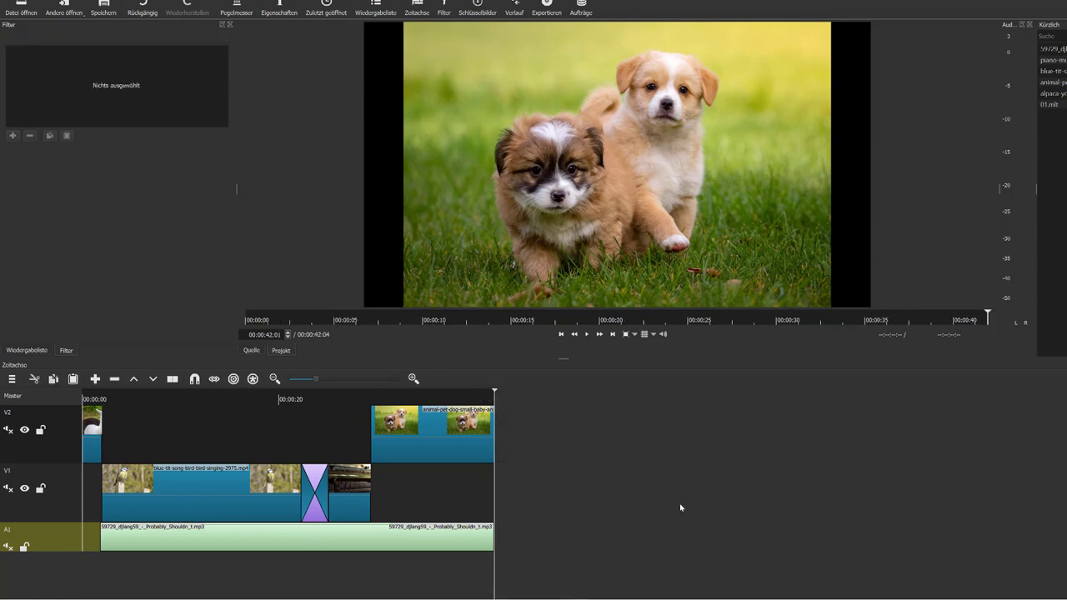
Step: Split the dog photo on V2 at 00:00:37:45
left_click(455, 397)
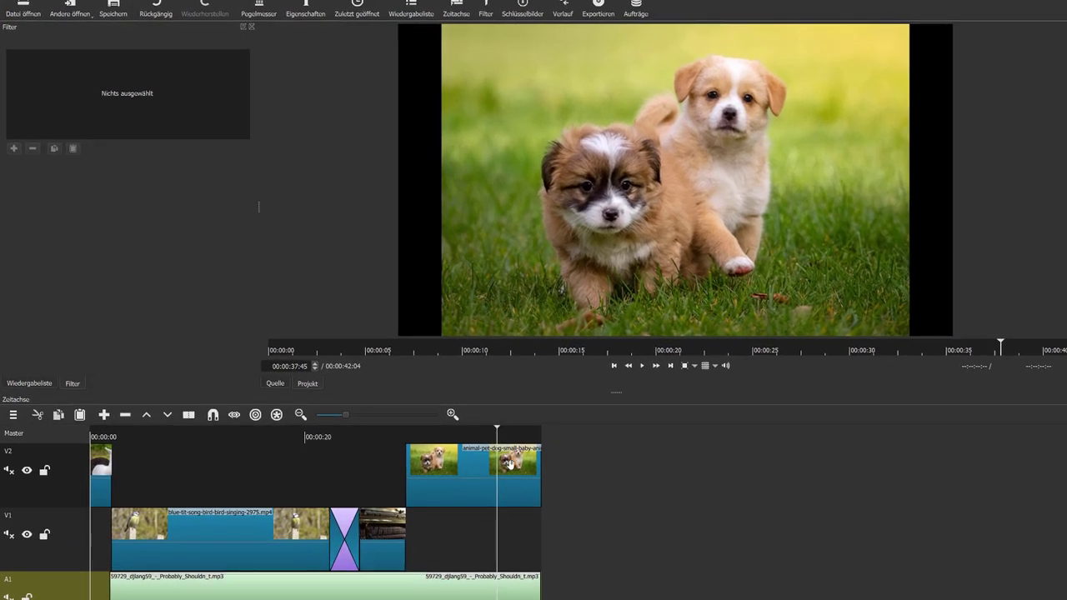
left_click(510, 463)
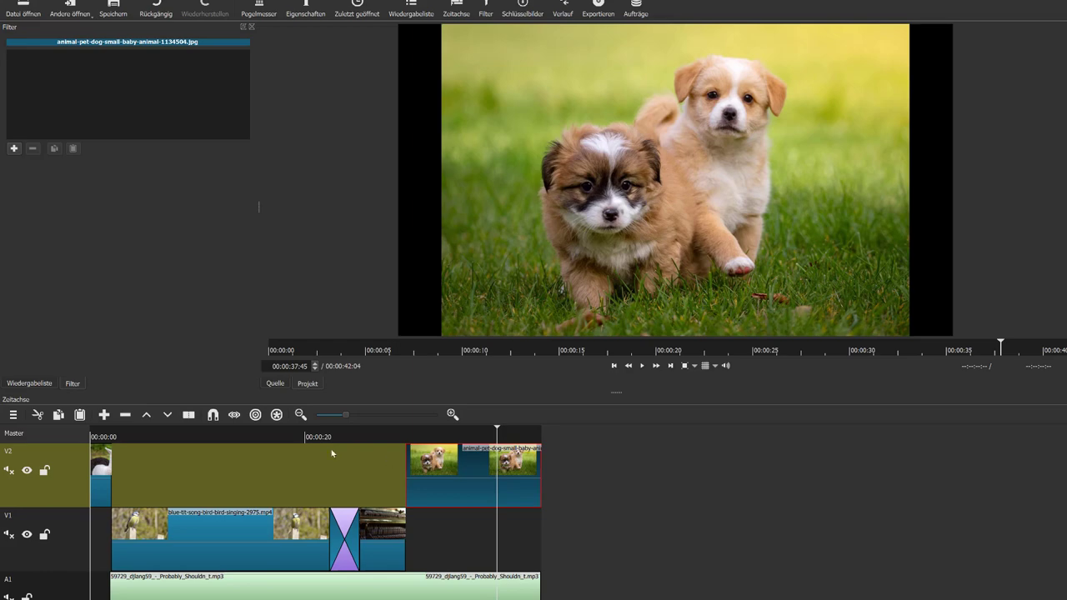
left_click(188, 414)
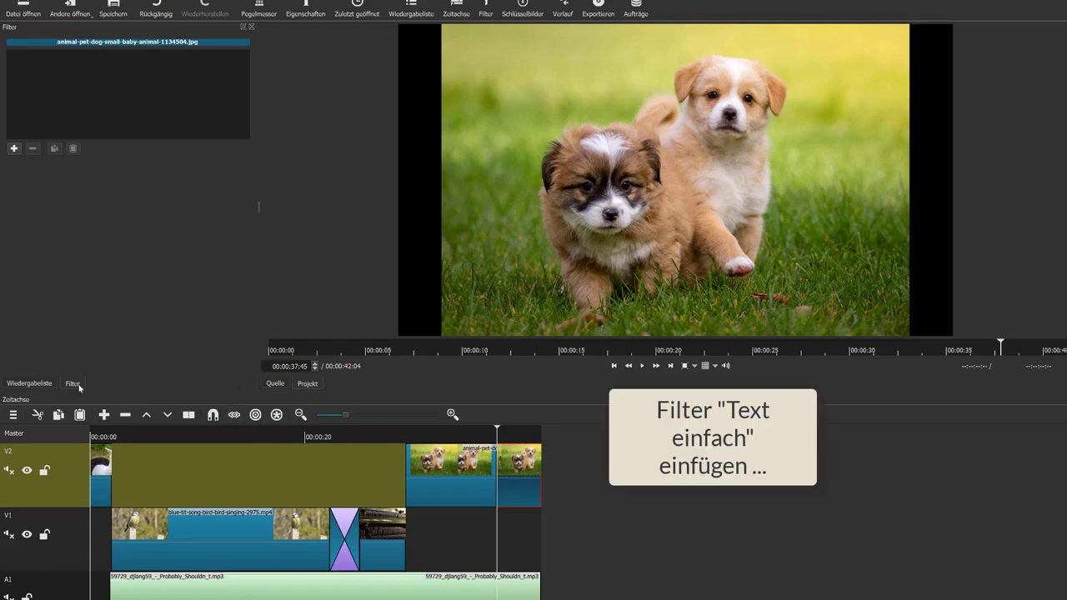
Step: Add the video filter "Text: Einfach" to the second part of the dog photo
left_click(13, 149)
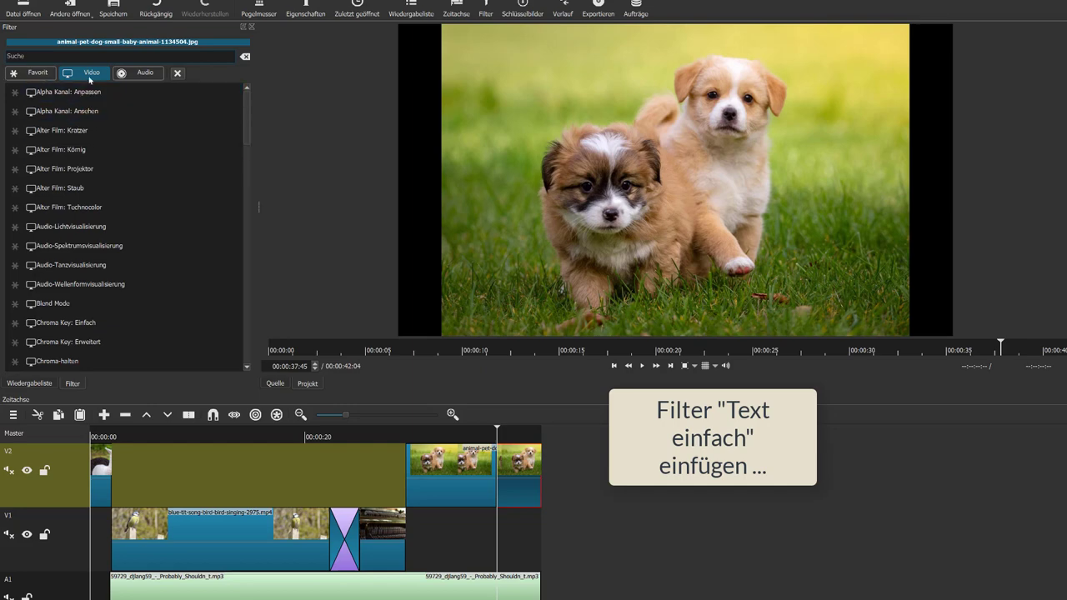
scroll(94, 245, "down", 12)
scroll(94, 246, "down", 2)
scroll(94, 244, "down", 2)
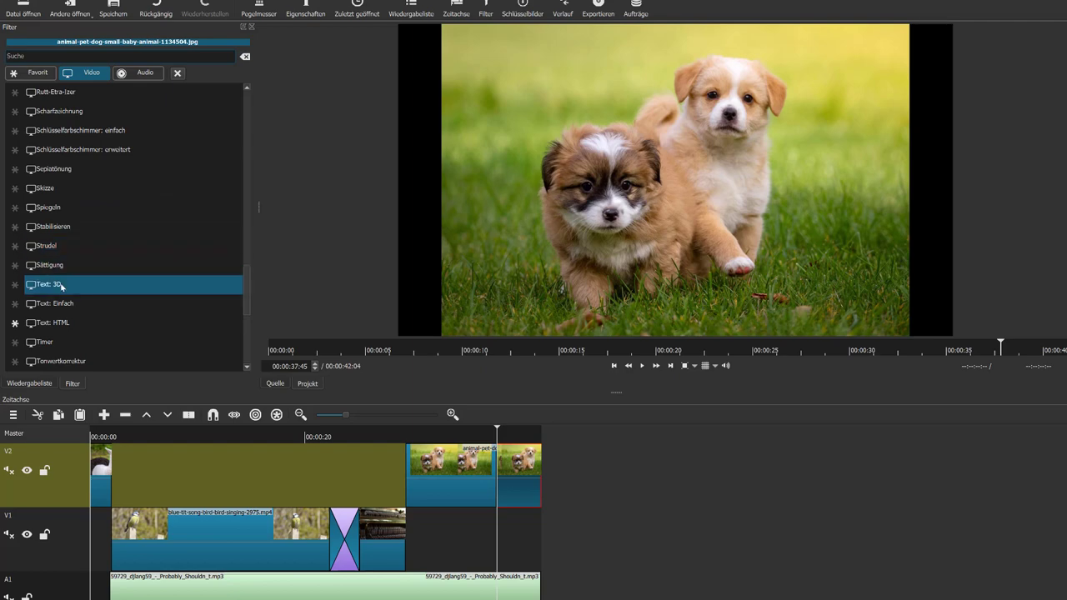
left_click(132, 301)
Step: Replace the dog photo's placeholder text with "Danke für deine" and "Aufmerksamkeit :-)" on two lines
left_click_drag(131, 186, 39, 184)
type("Dan")
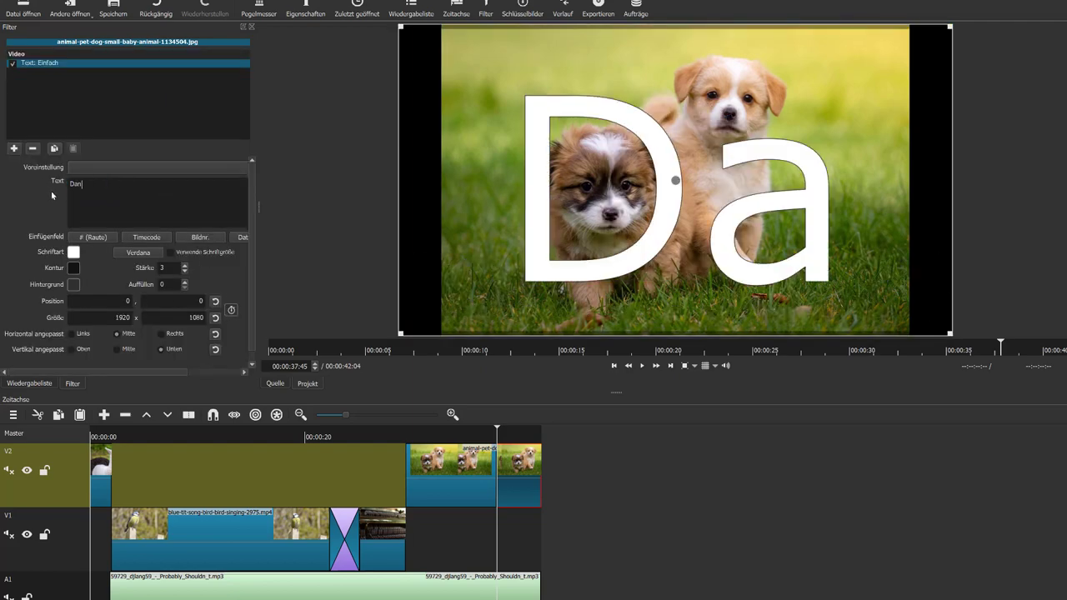
type("ke für deine")
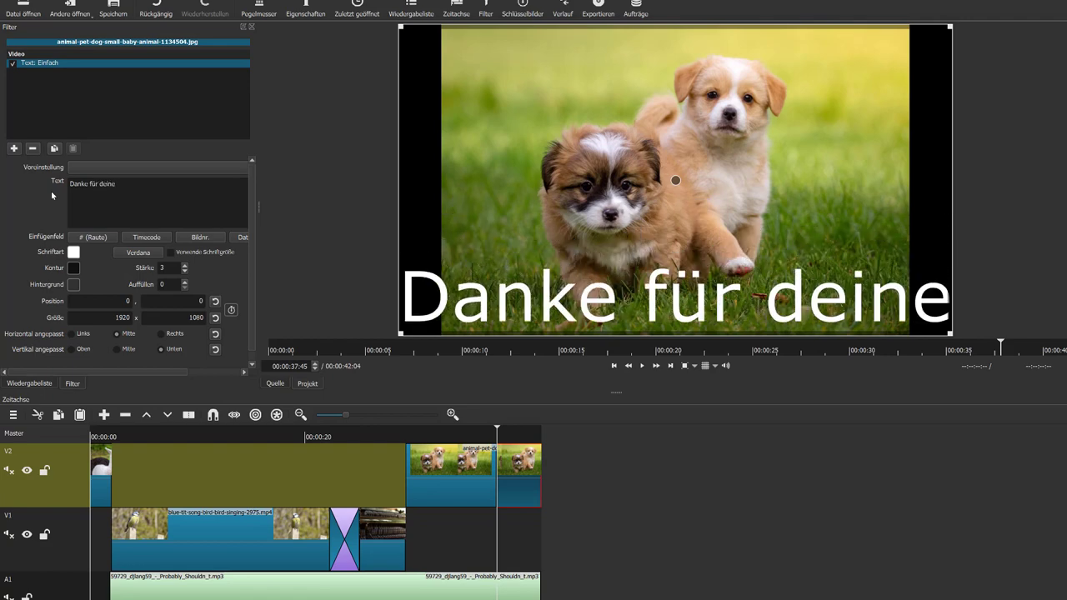
key("Return")
type("A")
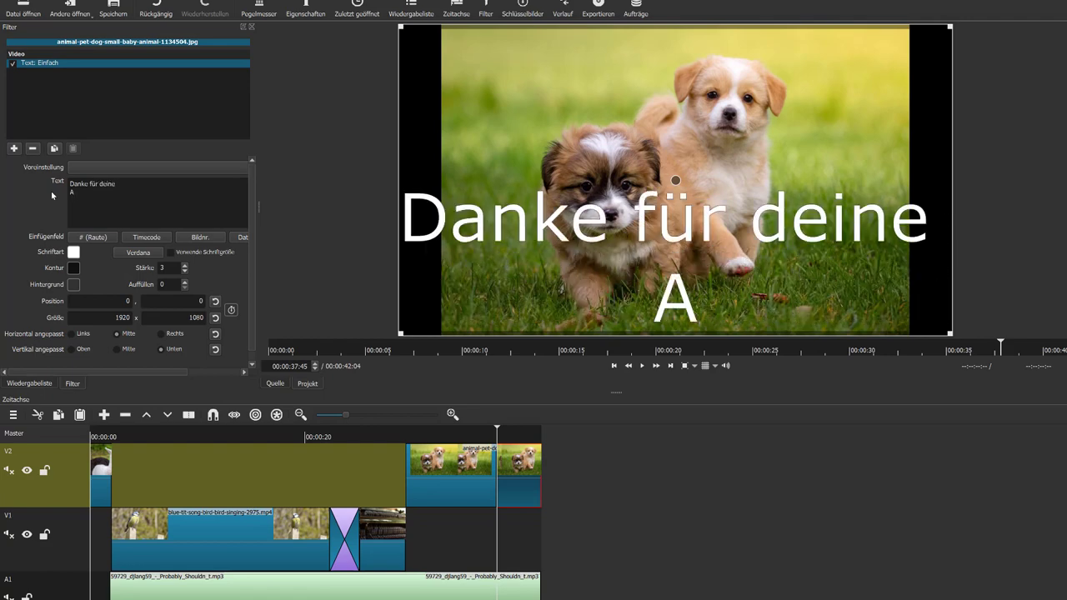
type("ufmerksamkeit ")
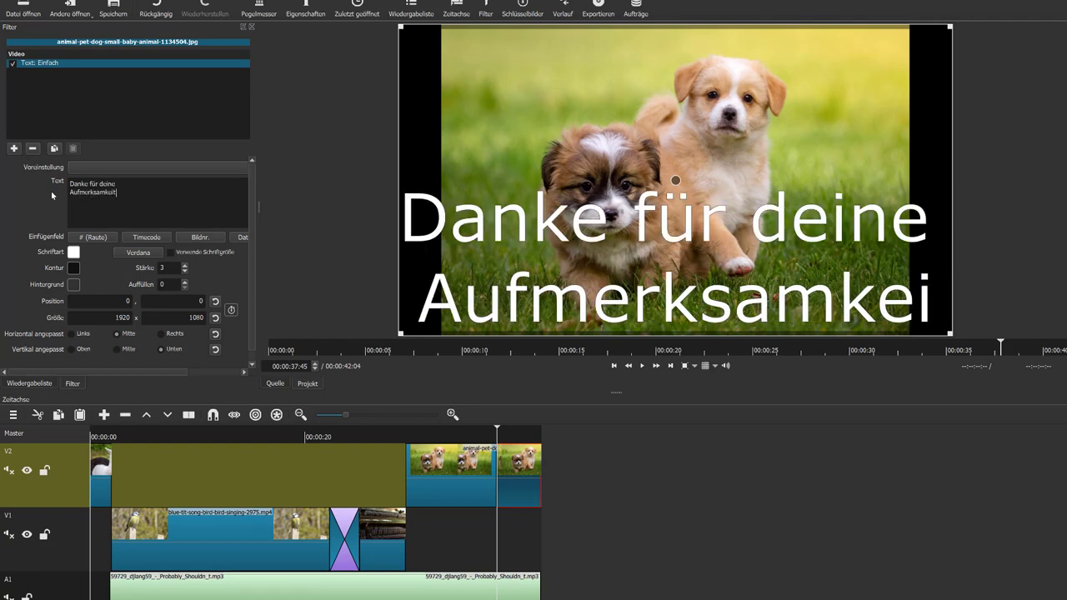
type(":-)")
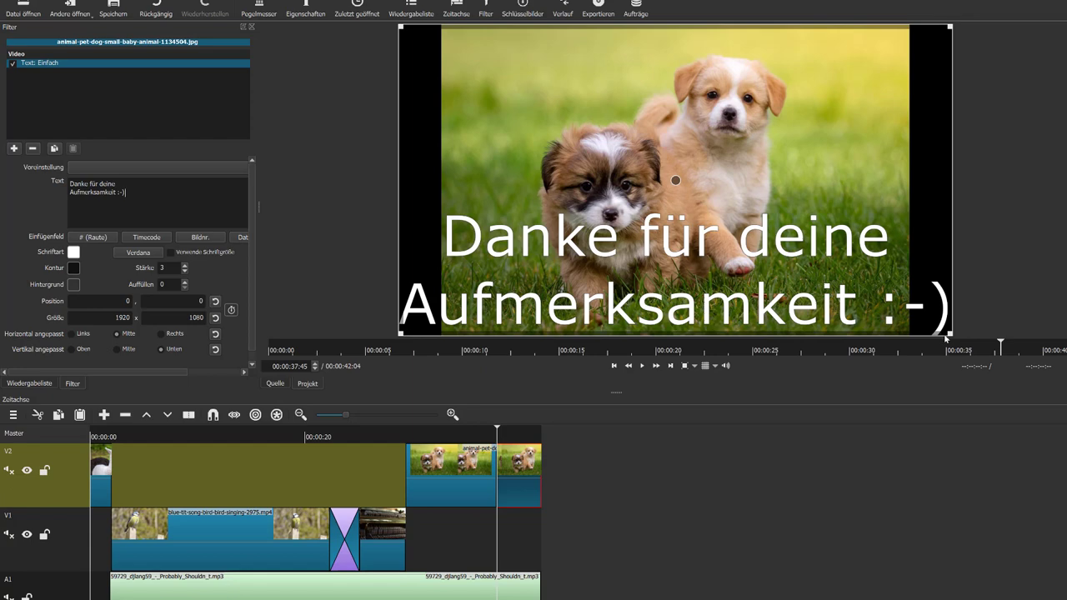
Step: Shrink the closing text box to about 1338 x 754 and move it to about 366, 310
left_click_drag(948, 331, 782, 240)
left_click_drag(591, 133, 706, 230)
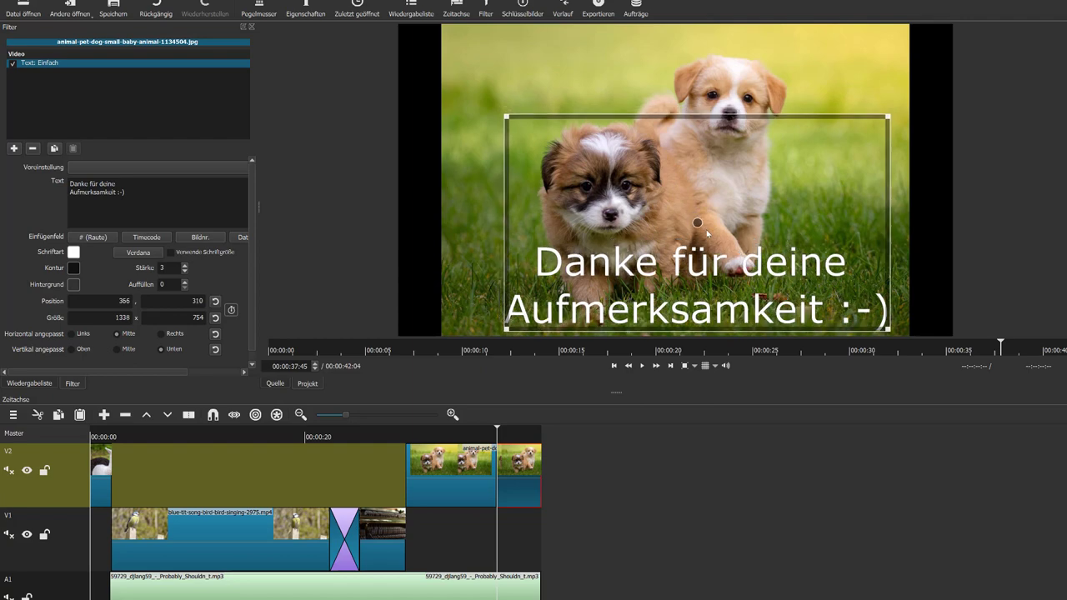
Step: Review the closing text on the timeline and return the playhead to 00:00:00:00
left_click_drag(497, 428, 125, 430)
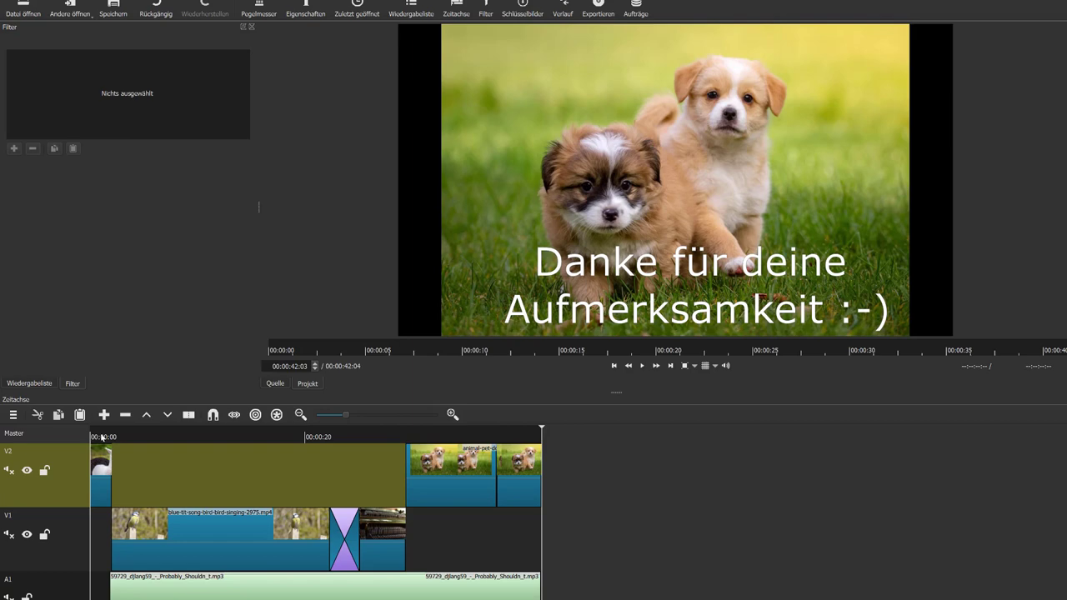
left_click(101, 436)
key("Home")
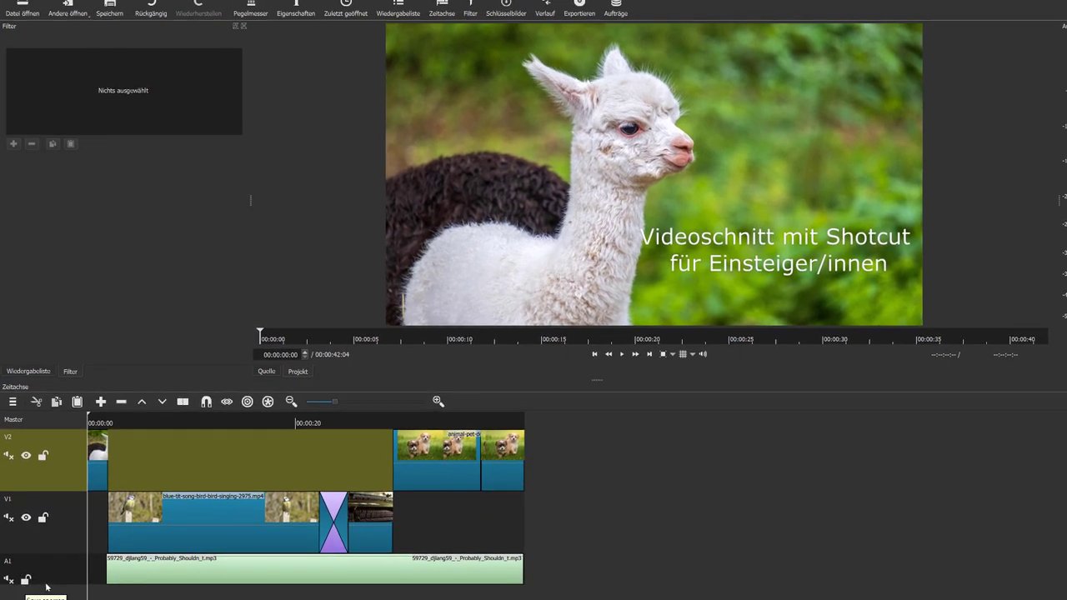
Step: Move the A1 music clip to the timeline's start and extend its end to the dog photo's end
left_click(119, 572)
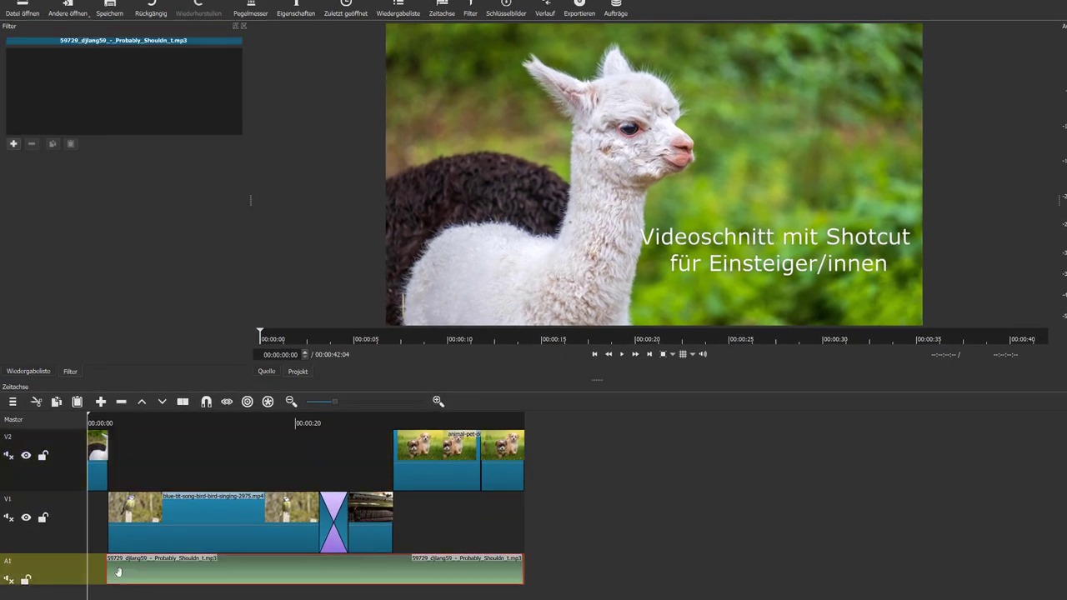
mouse_move(120, 572)
left_mouse_down()
mouse_move(102, 572)
mouse_move(125, 572)
left_mouse_up()
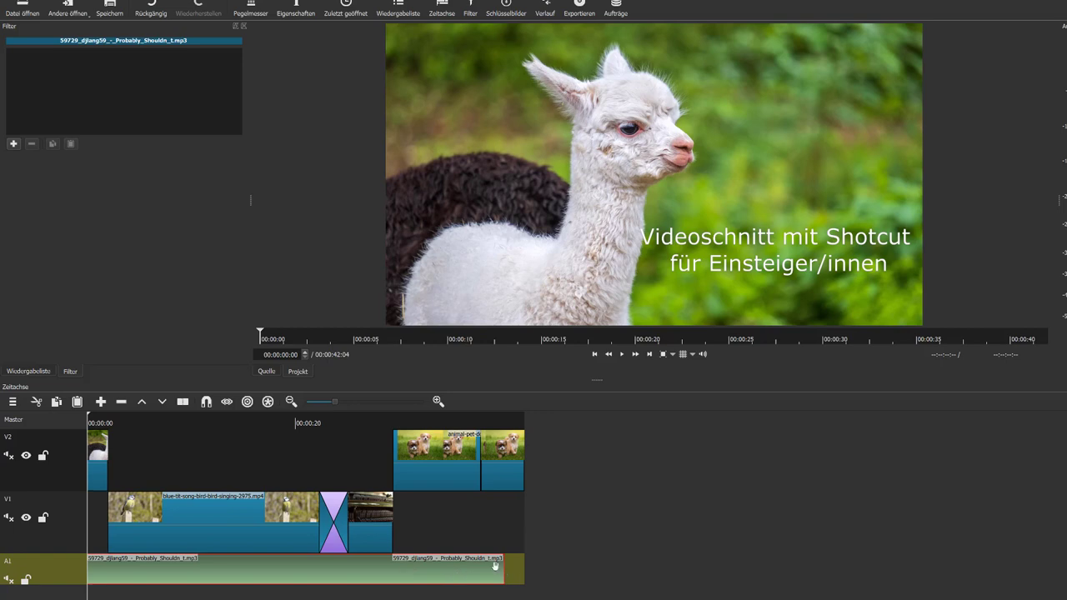
left_click_drag(504, 564, 530, 569)
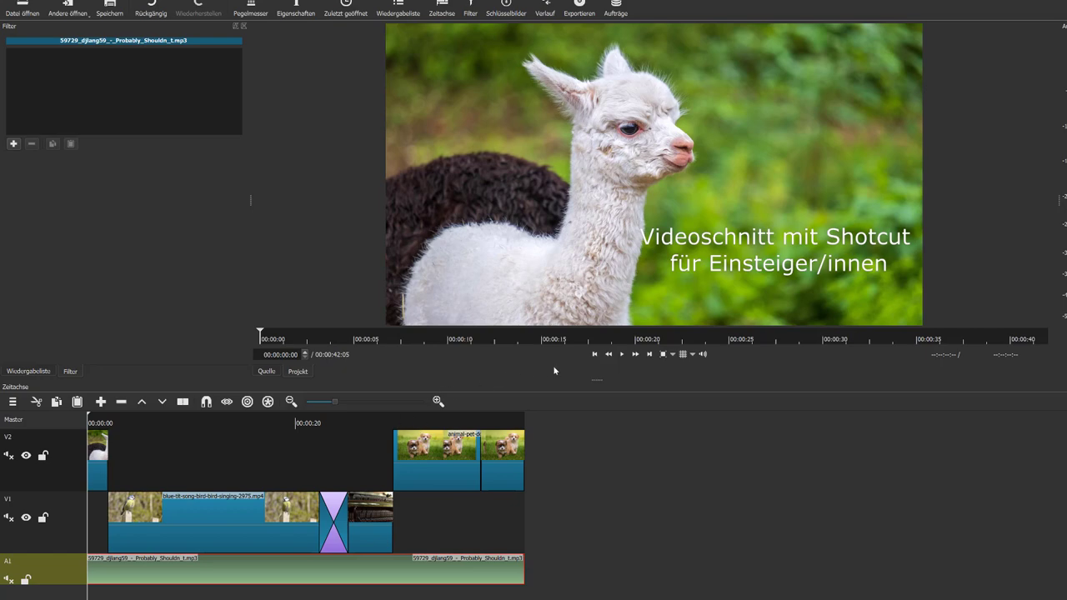
Step: Play the timeline from the beginning past the alpaca title and pause in the bird clip at about 00:00:02:09
left_click(621, 355)
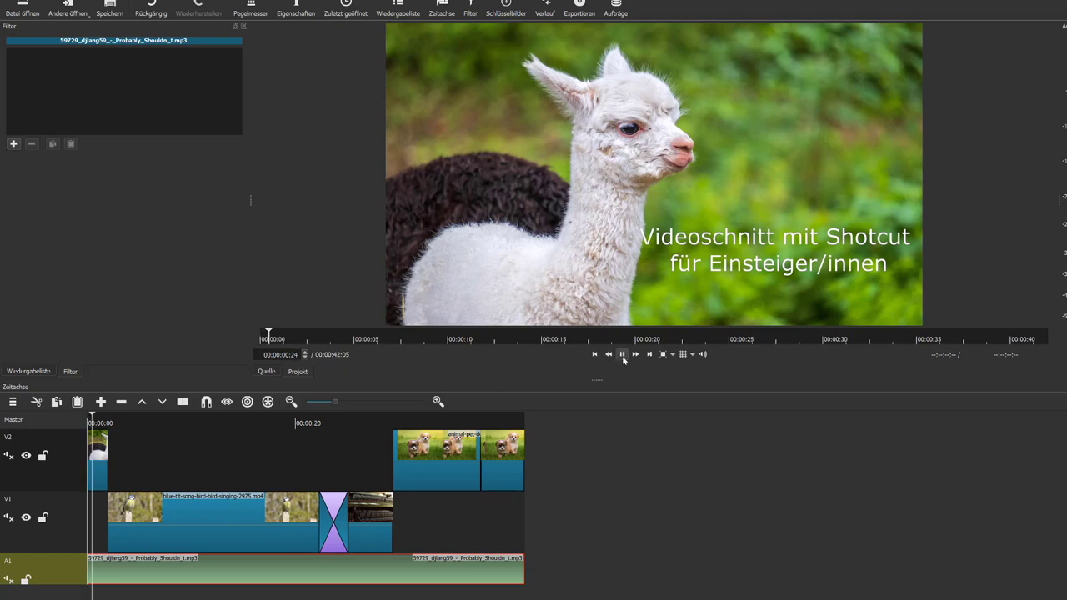
left_click(621, 355)
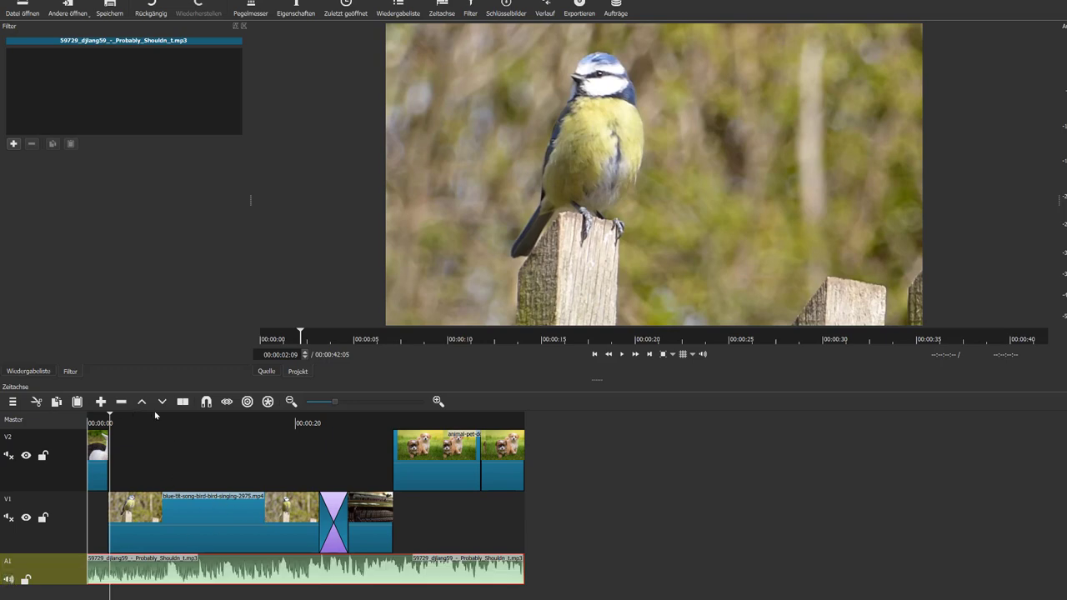
Step: Play the timeline with its music from the start and pause in the bird clip at about 00:00:07:21
key("Home")
left_click(621, 355)
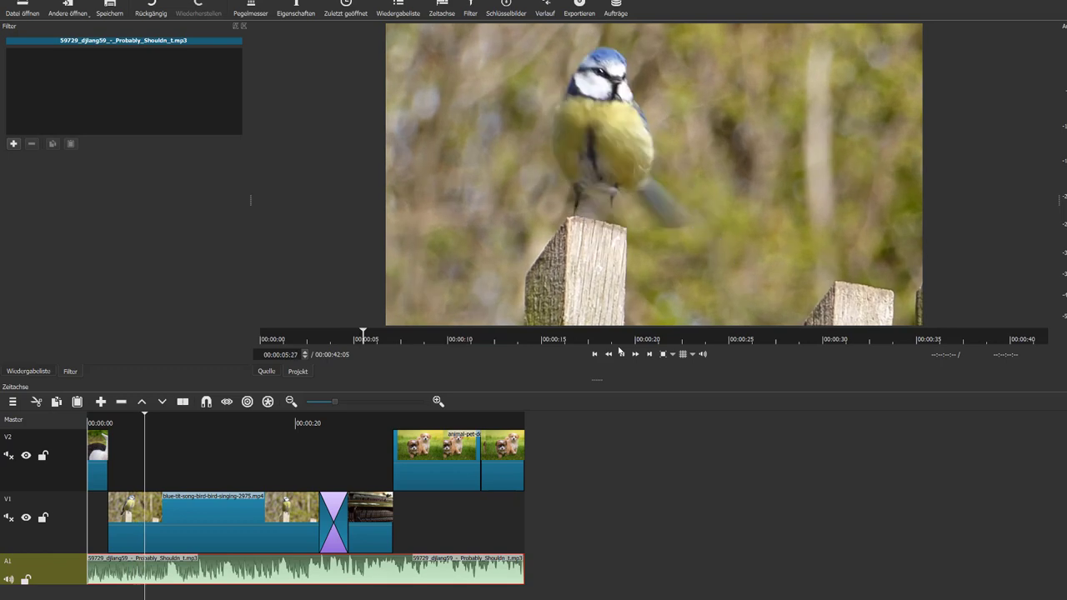
left_click(621, 354)
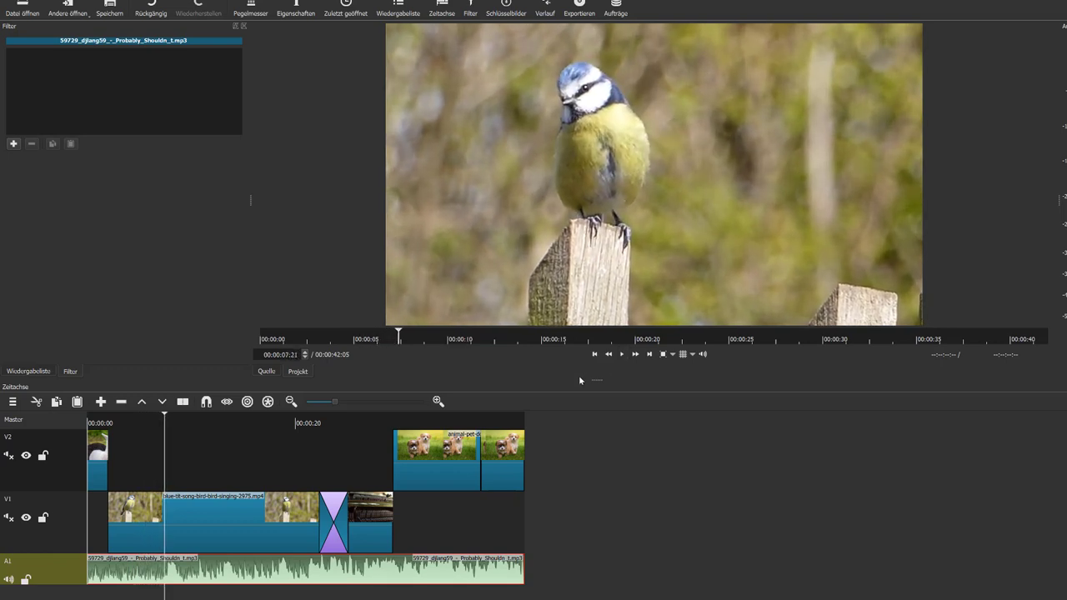
Step: Jump to the closing section and play the dog photo with its closing text, pausing at about 00:00:40:23
left_click(408, 418)
left_click(457, 412)
left_click(627, 357)
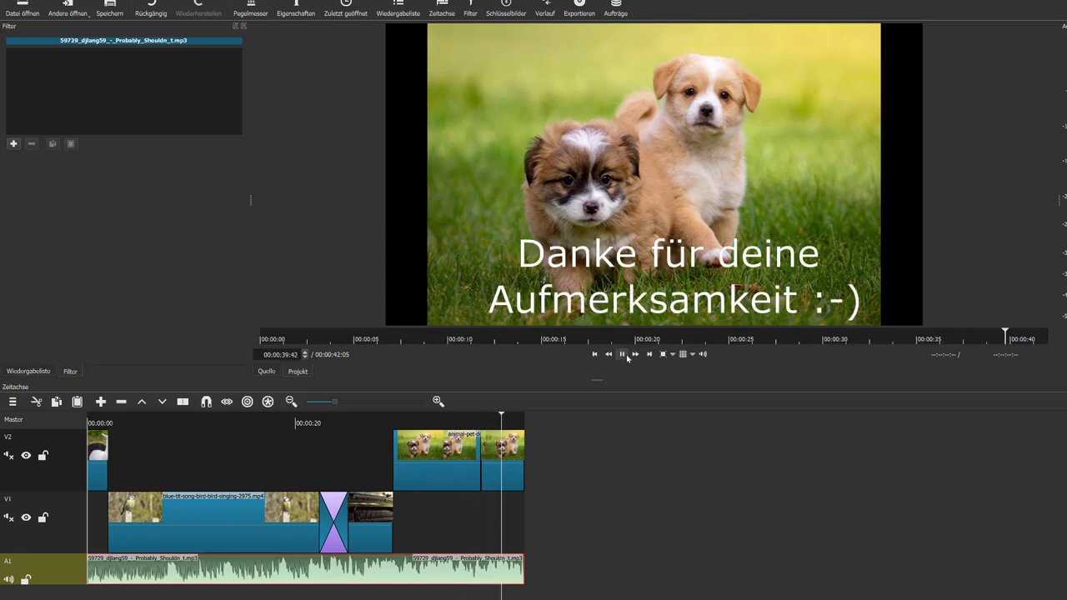
left_click(627, 357)
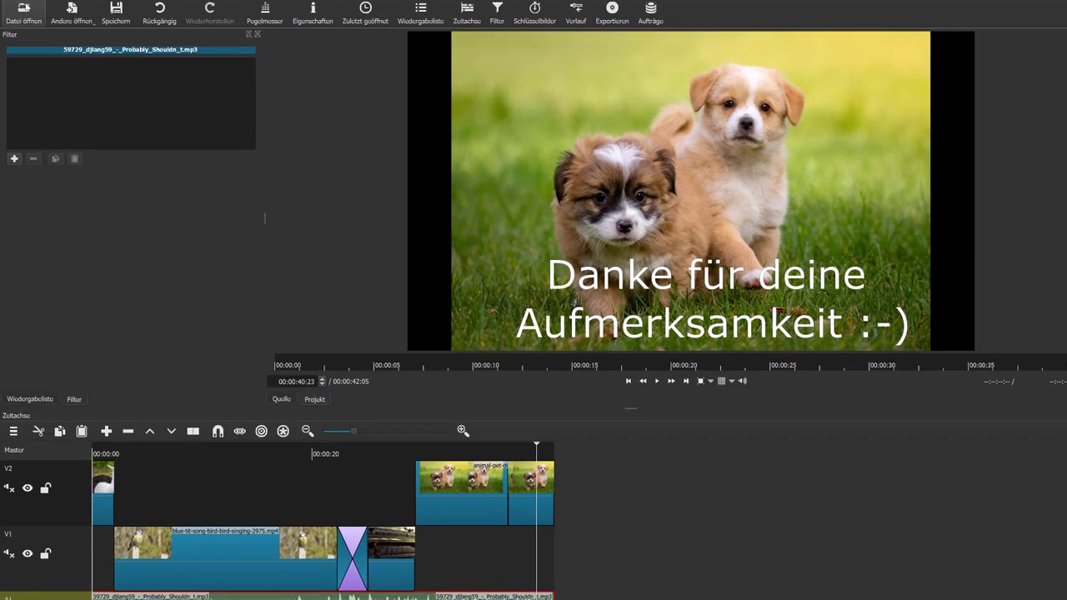
Step: Save the project and export the timeline with the YouTube preset as 01.mp4 in the Youtube_Probe folder
left_click(19, 21)
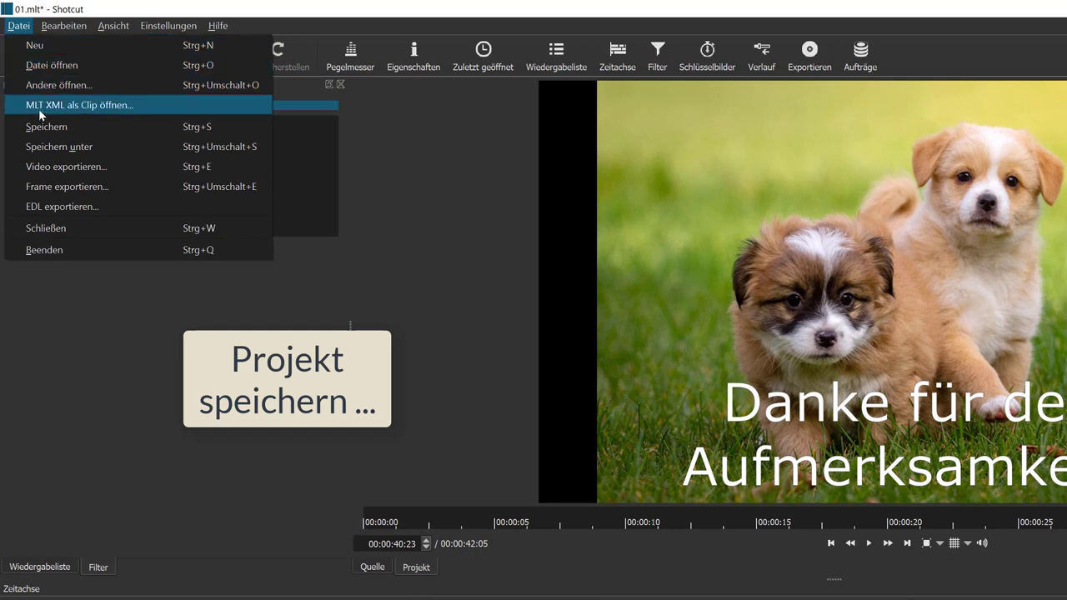
left_click(44, 129)
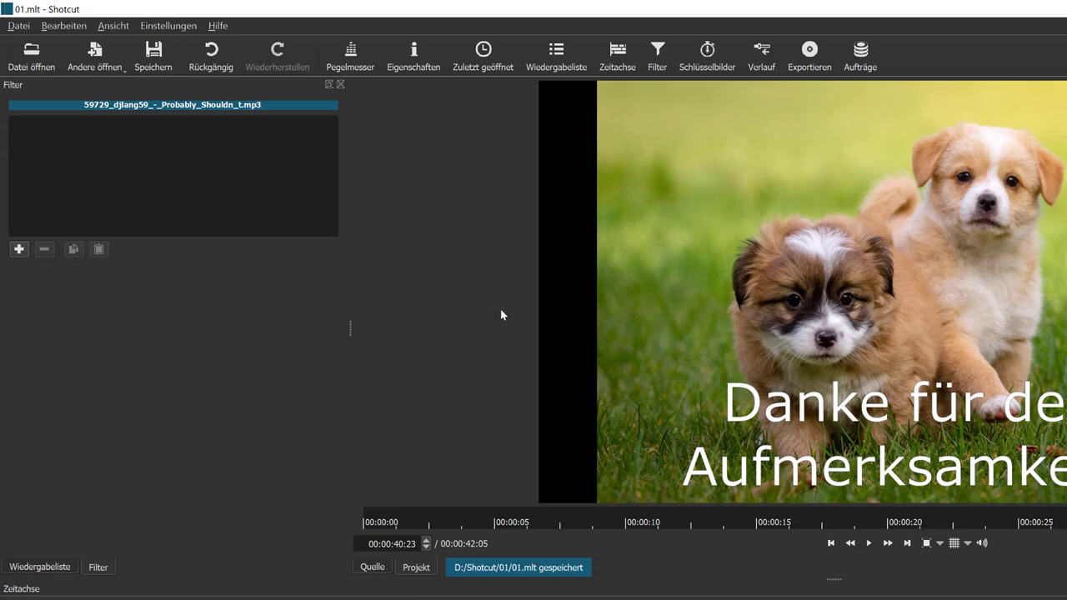
left_click(810, 50)
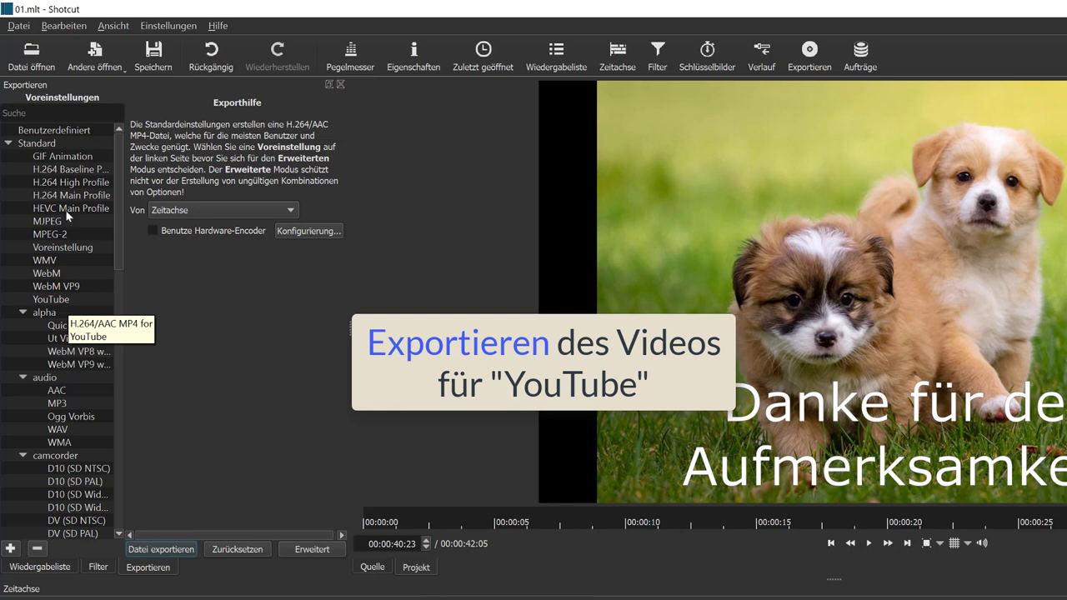
left_click(71, 300)
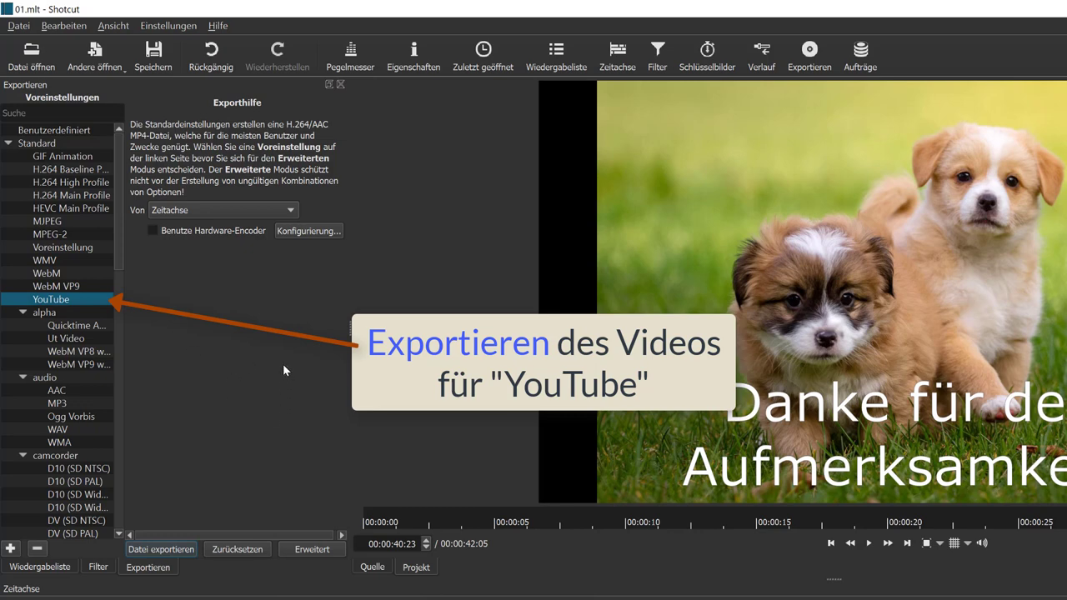
left_click(166, 550)
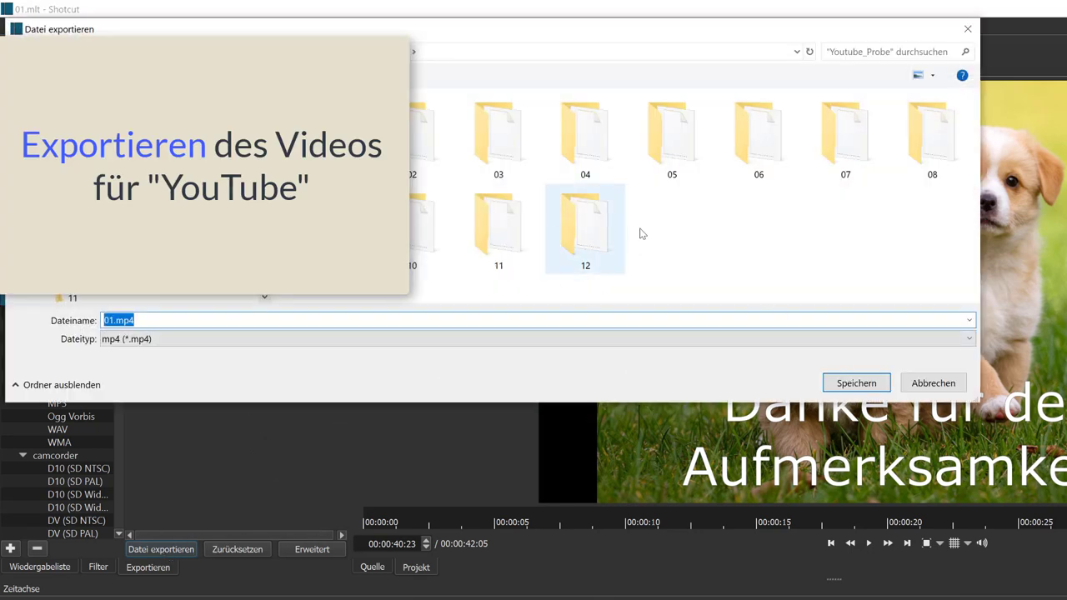
left_click(872, 390)
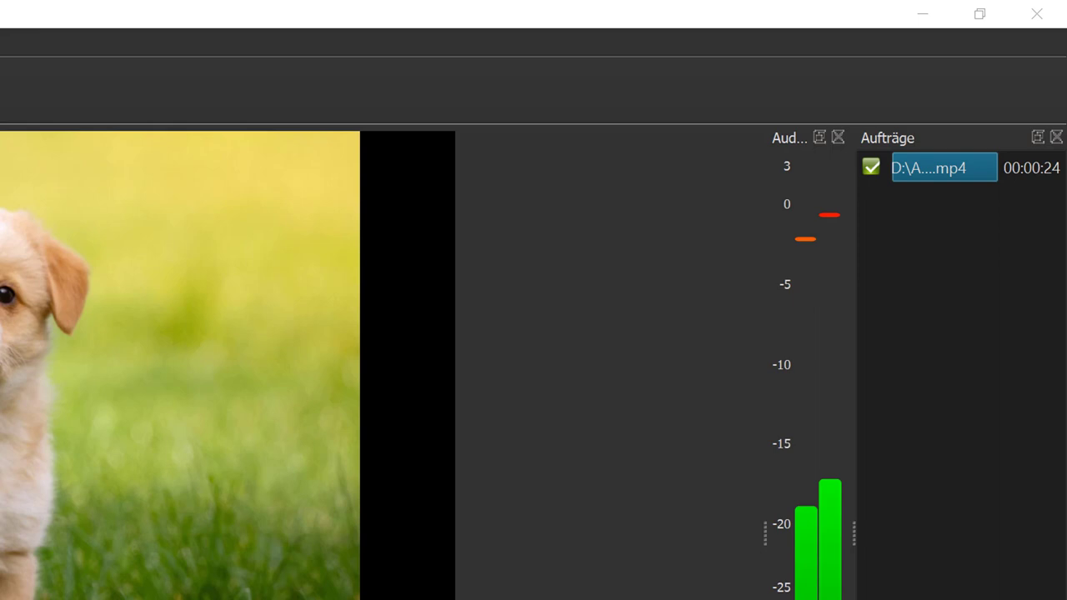
Step: Open the exported video from the finished export job and pause its playback in the bird section
right_click(963, 167)
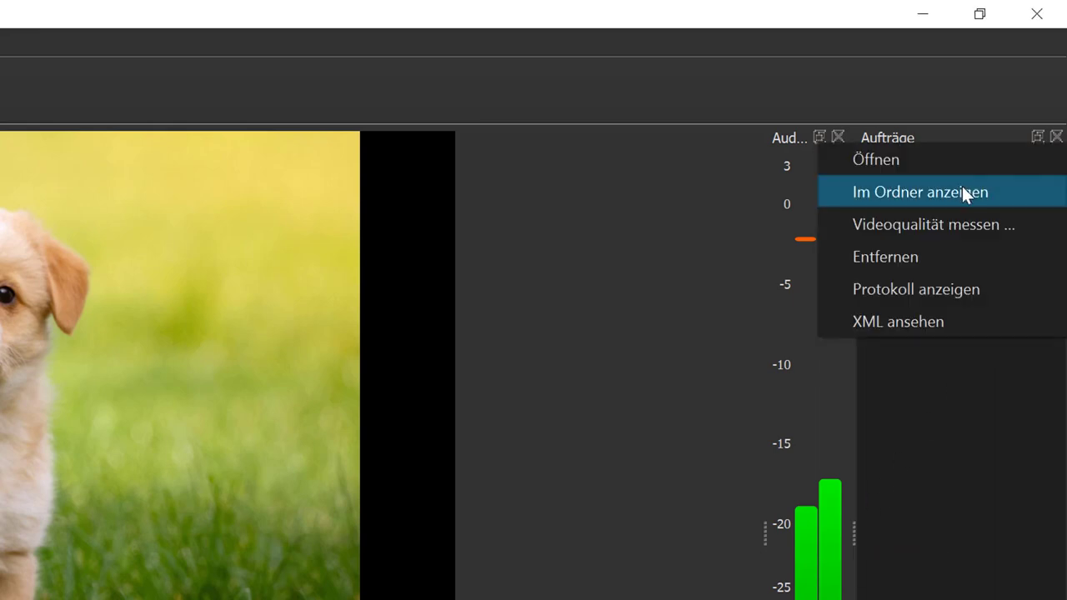
left_click(855, 160)
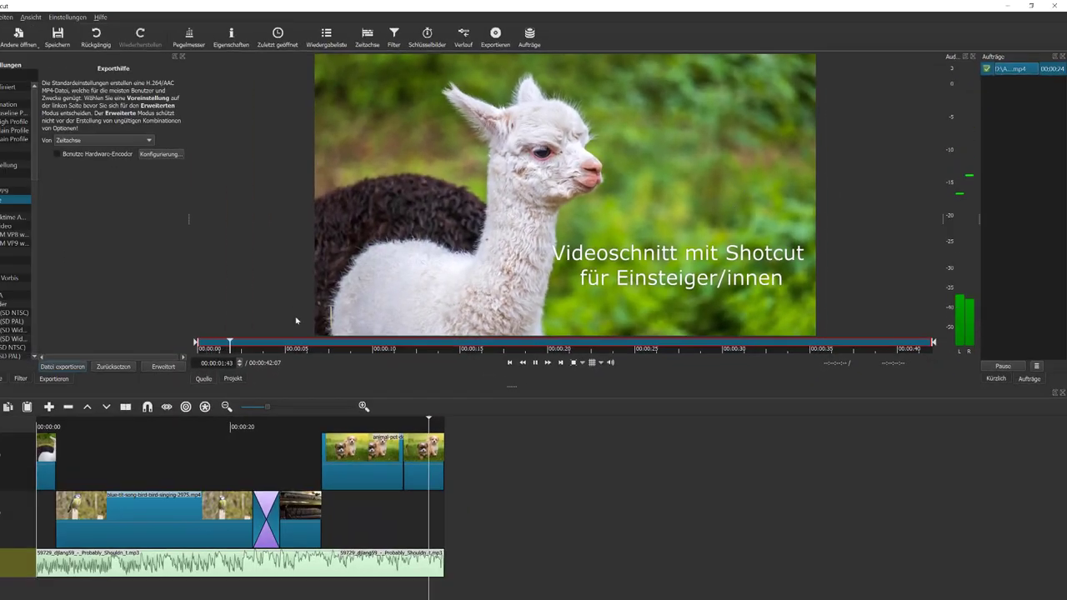
left_click(536, 364)
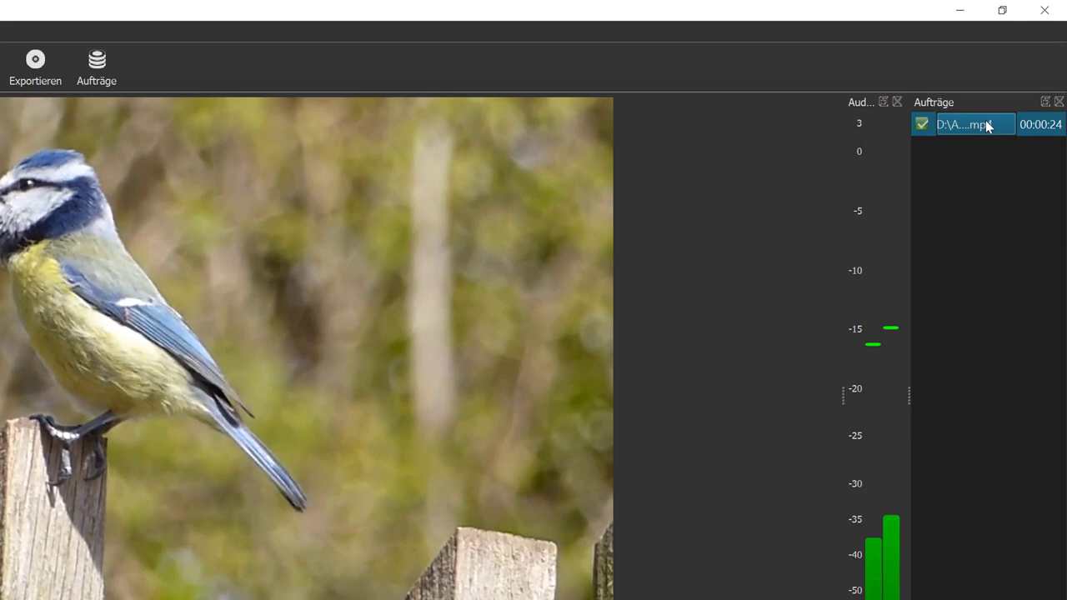
Step: Show the finished export in its folder and open 01.mp4 in VLC media player
right_click(986, 125)
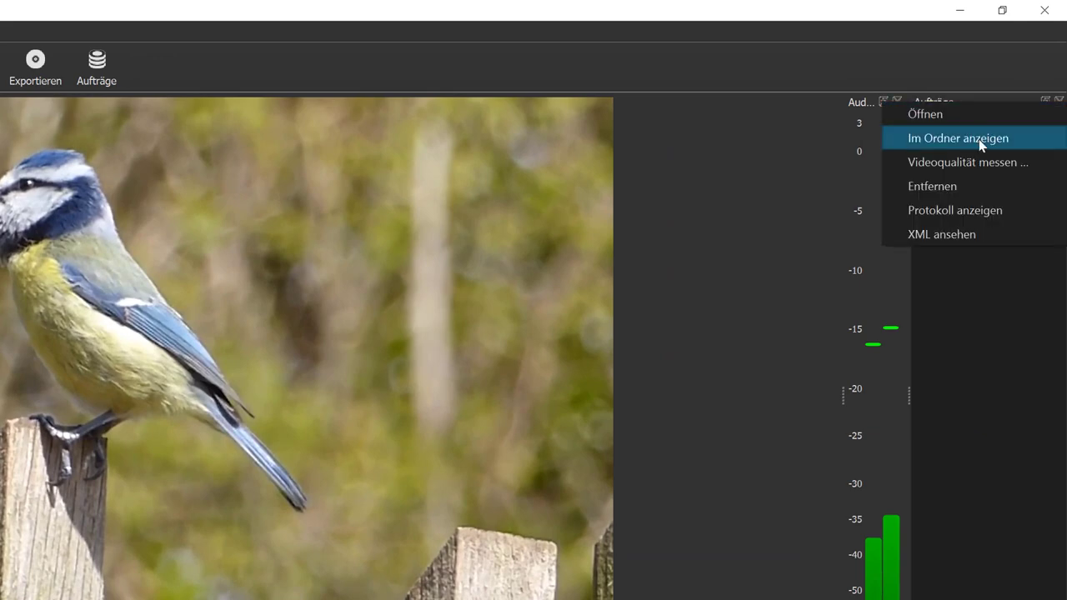
left_click(981, 140)
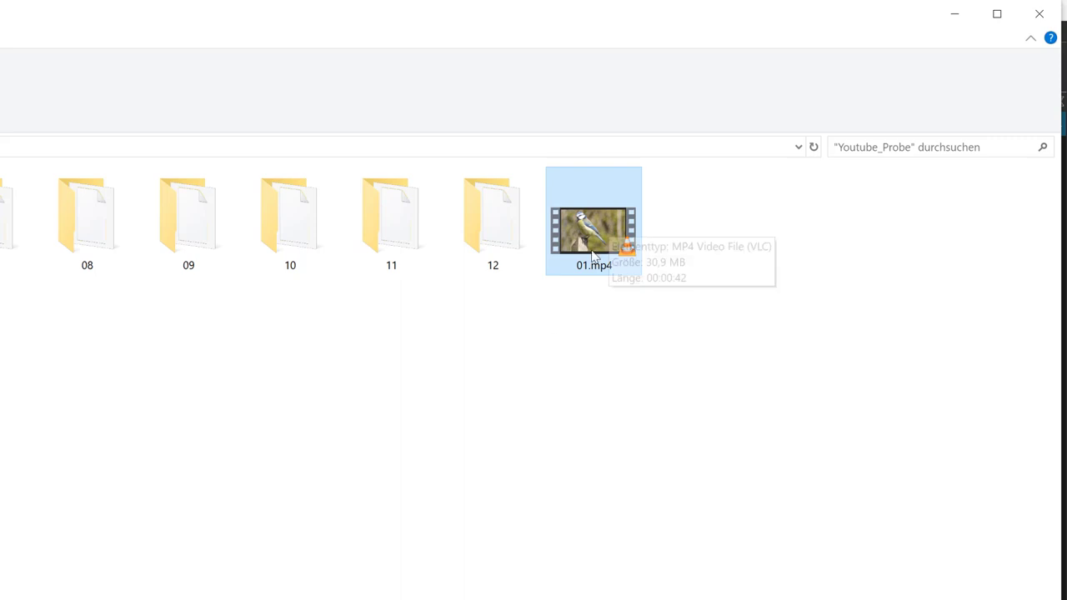
mouse_move(600, 221)
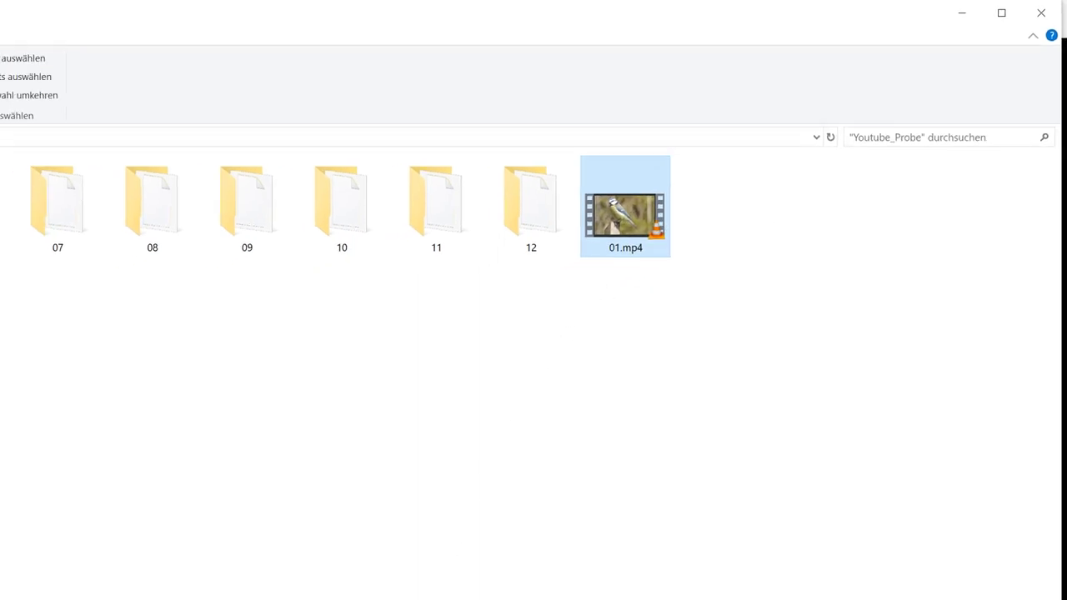
key("Return")
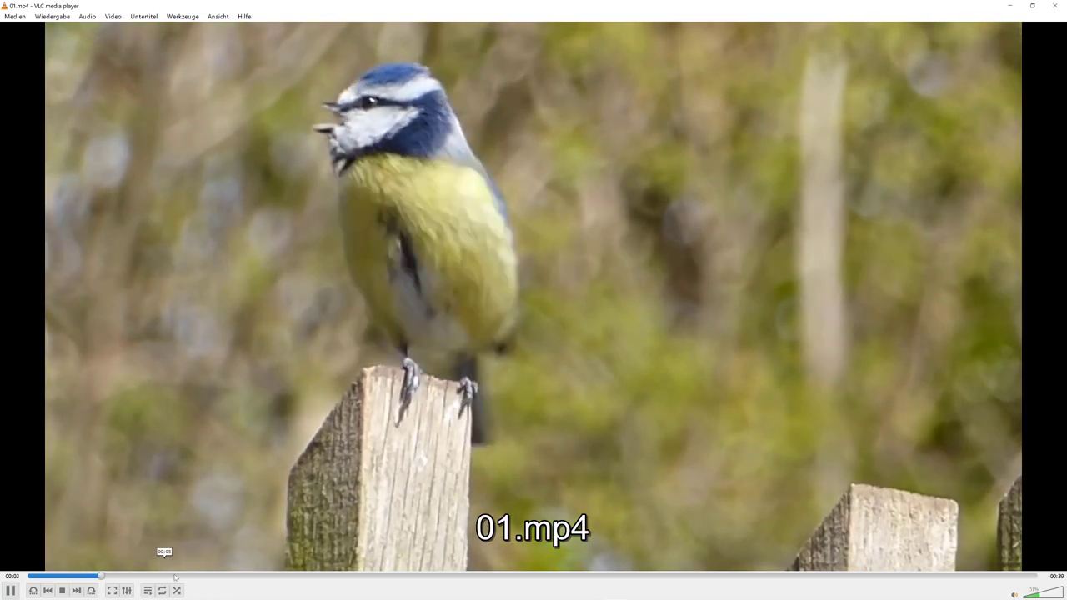
Step: Skim the exported video through the bird clip, crossfade and dog photo to the closing text at about 00:39
left_click(162, 577)
left_click(411, 577)
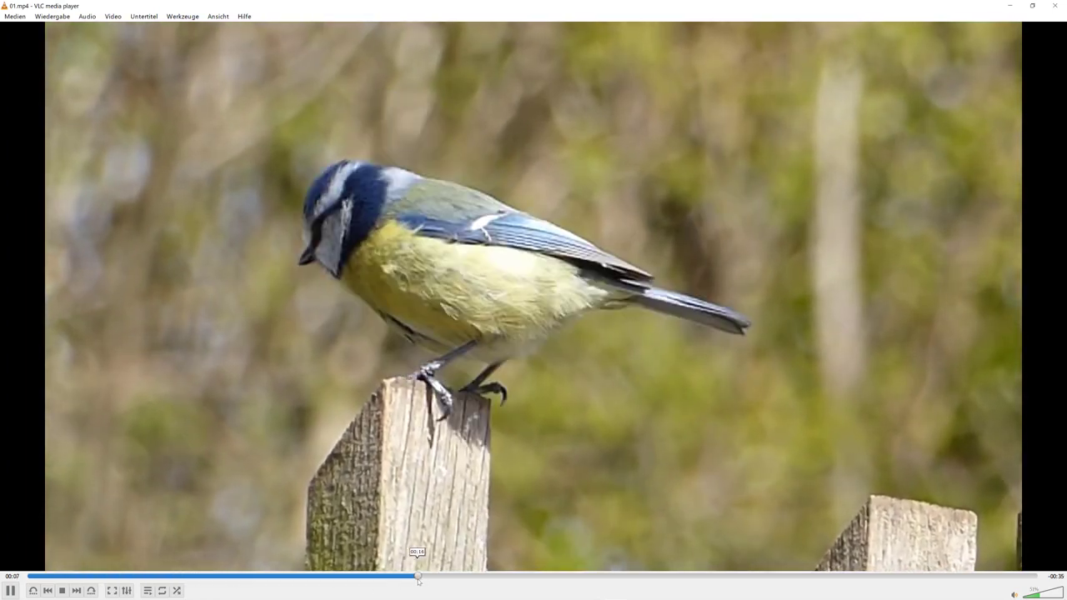
left_click(566, 576)
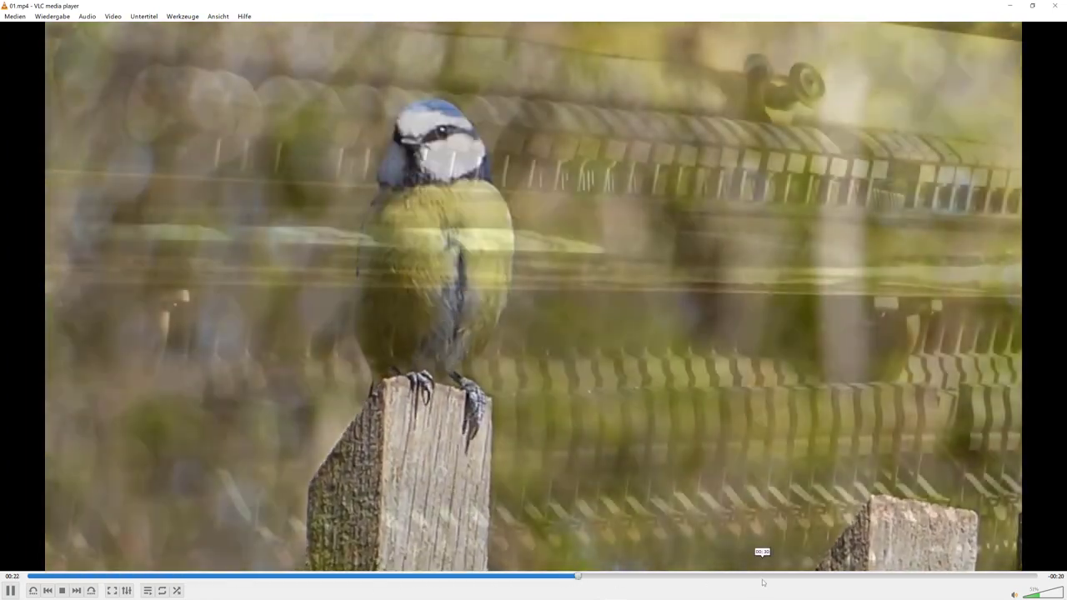
left_click(762, 581)
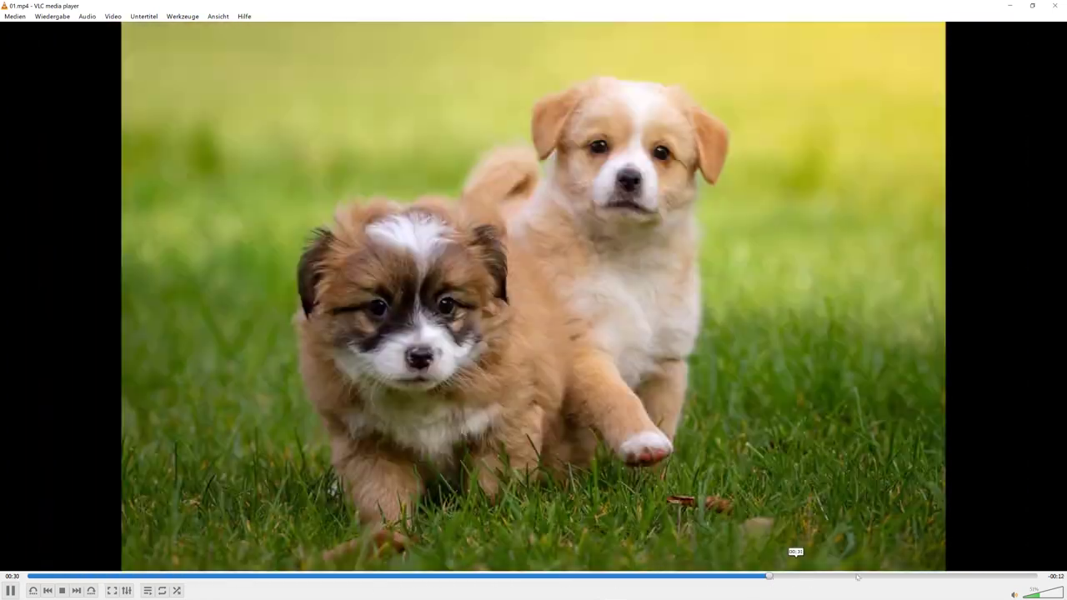
left_click(969, 577)
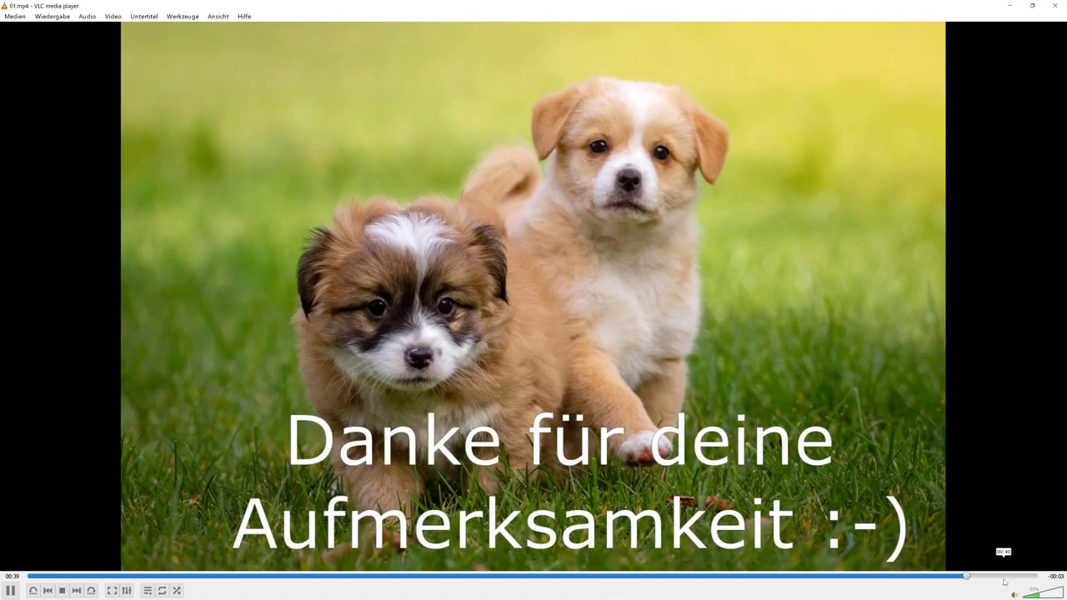